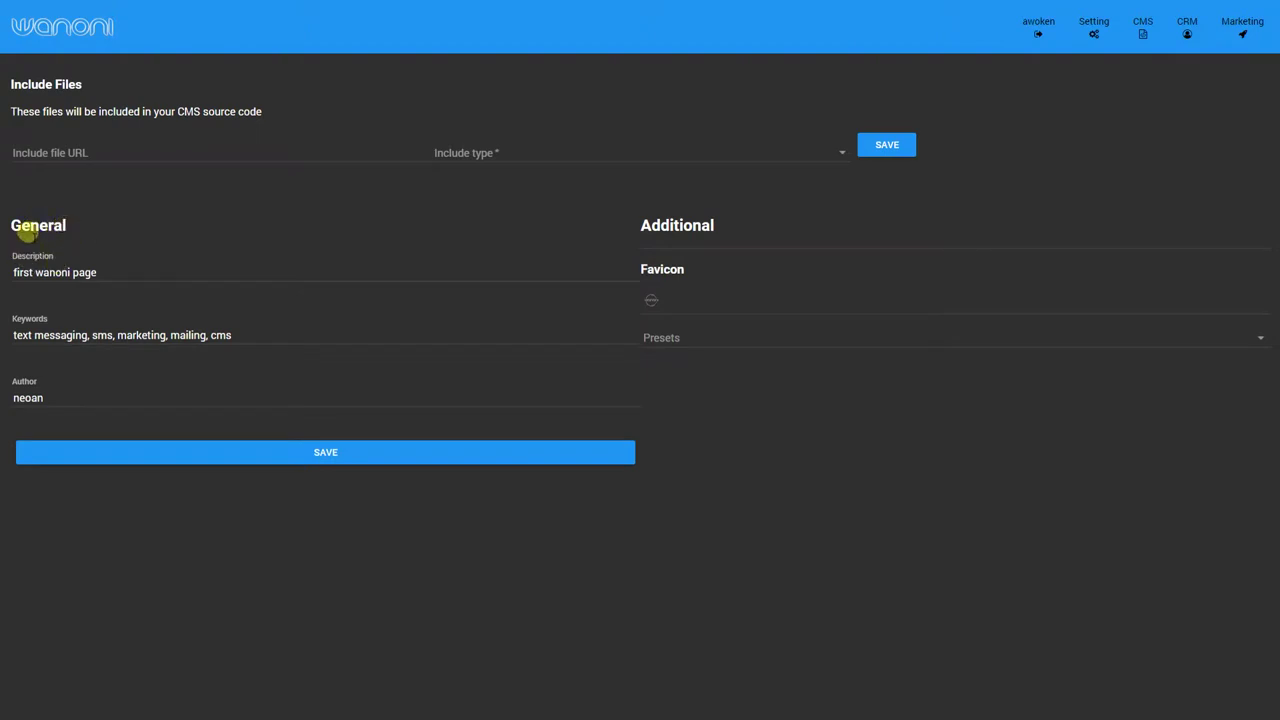
# - Inspect the general Description field and the favicon file chooser, leaving the chooser without picking a file
pyautogui.click(123, 274)
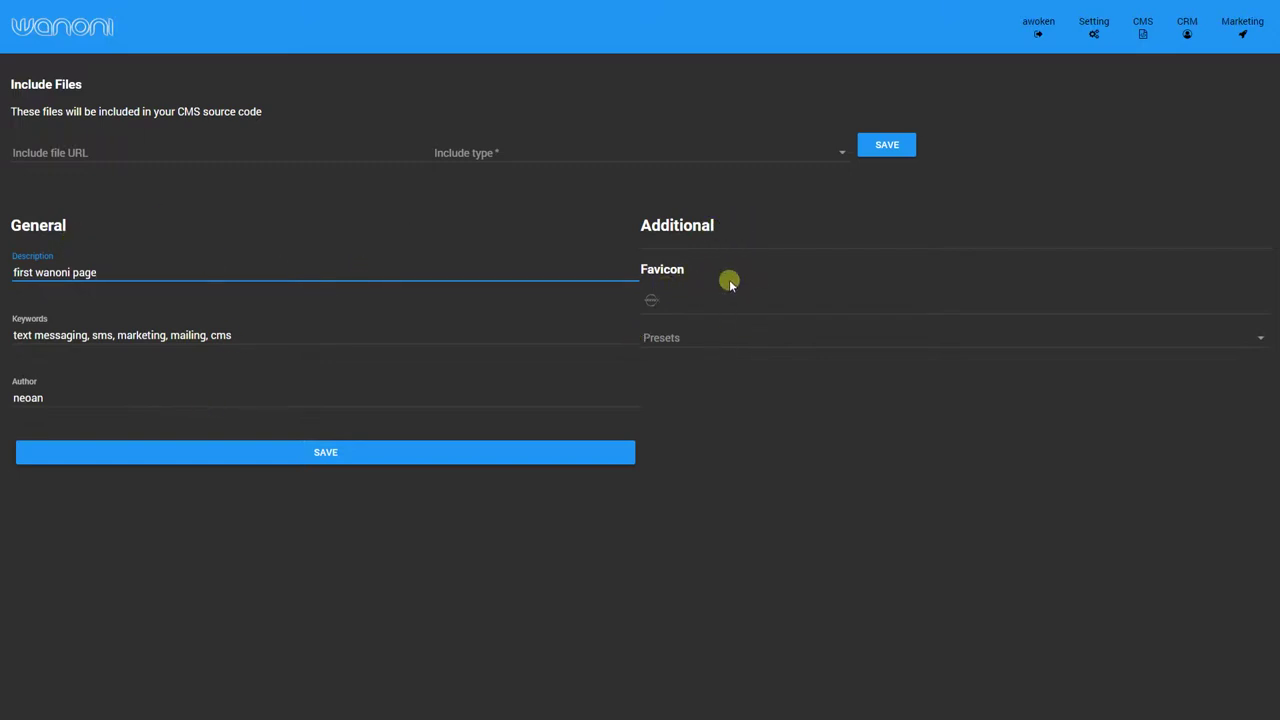
pyautogui.click(651, 299)
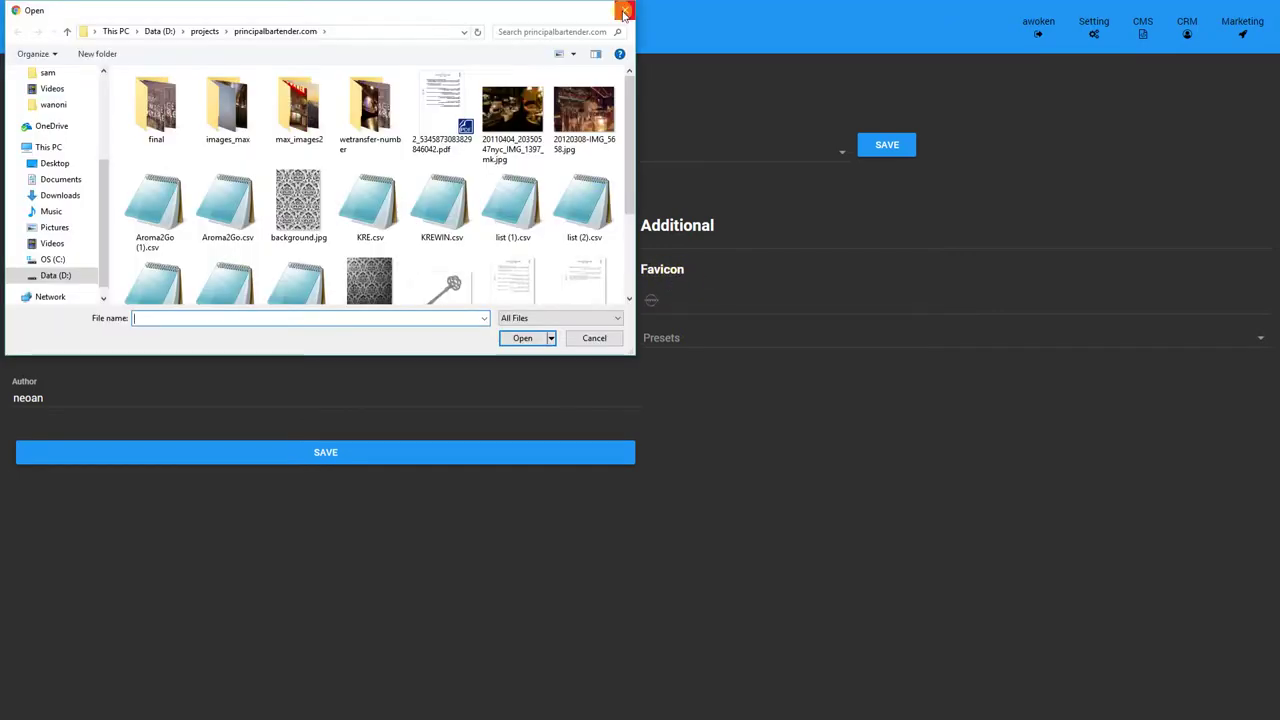
pyautogui.click(623, 12)
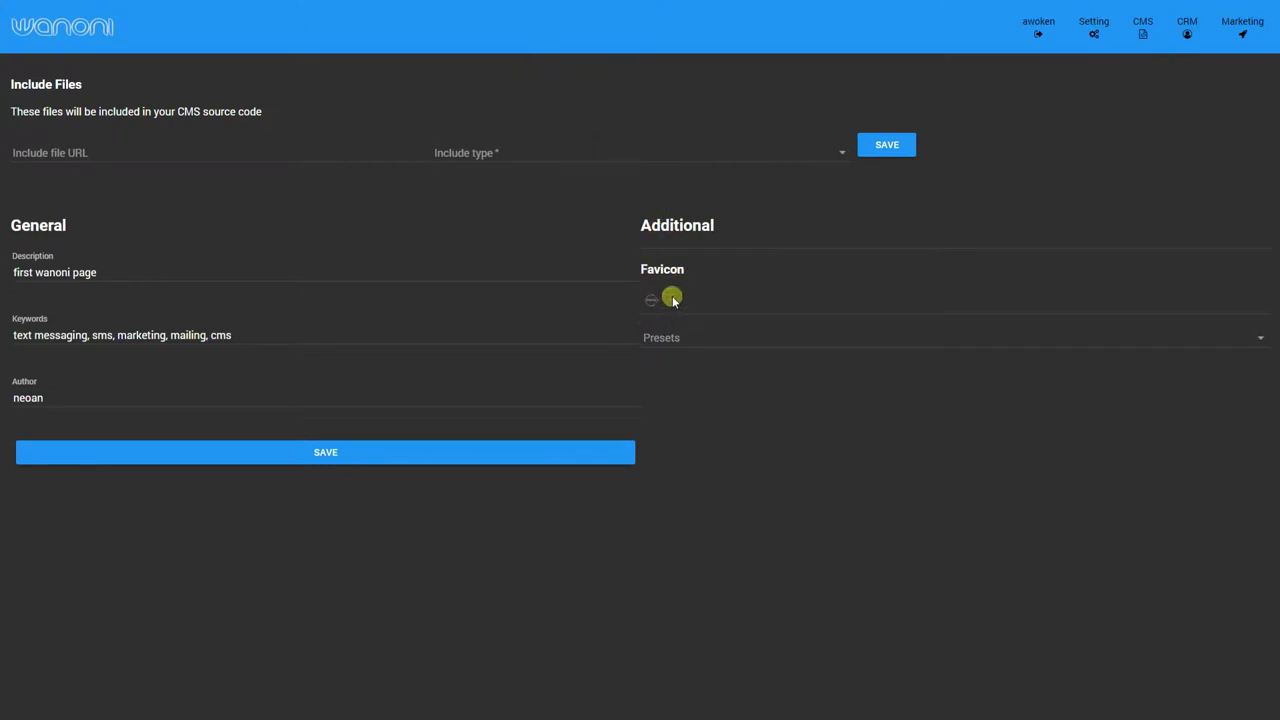
# - Review the fields of the Open Graph and Twitter Card presets, returning to the Open Graph preset
pyautogui.click(714, 337)
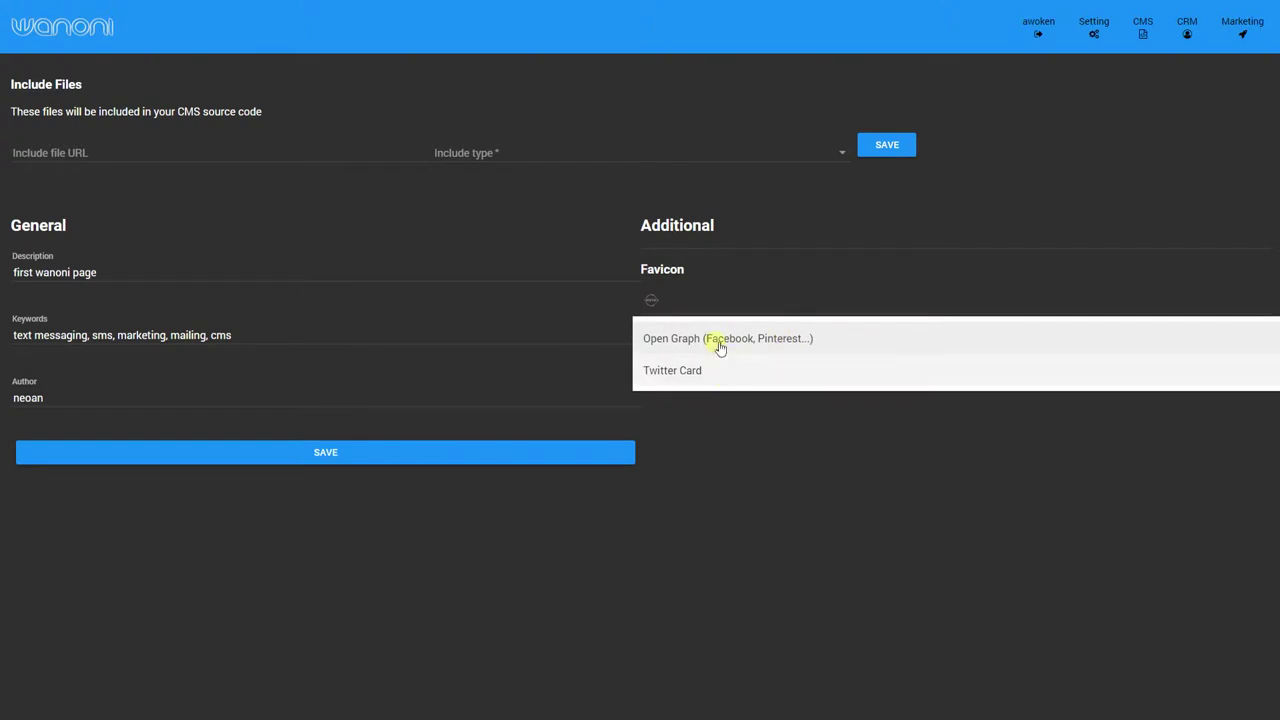
pyautogui.click(734, 340)
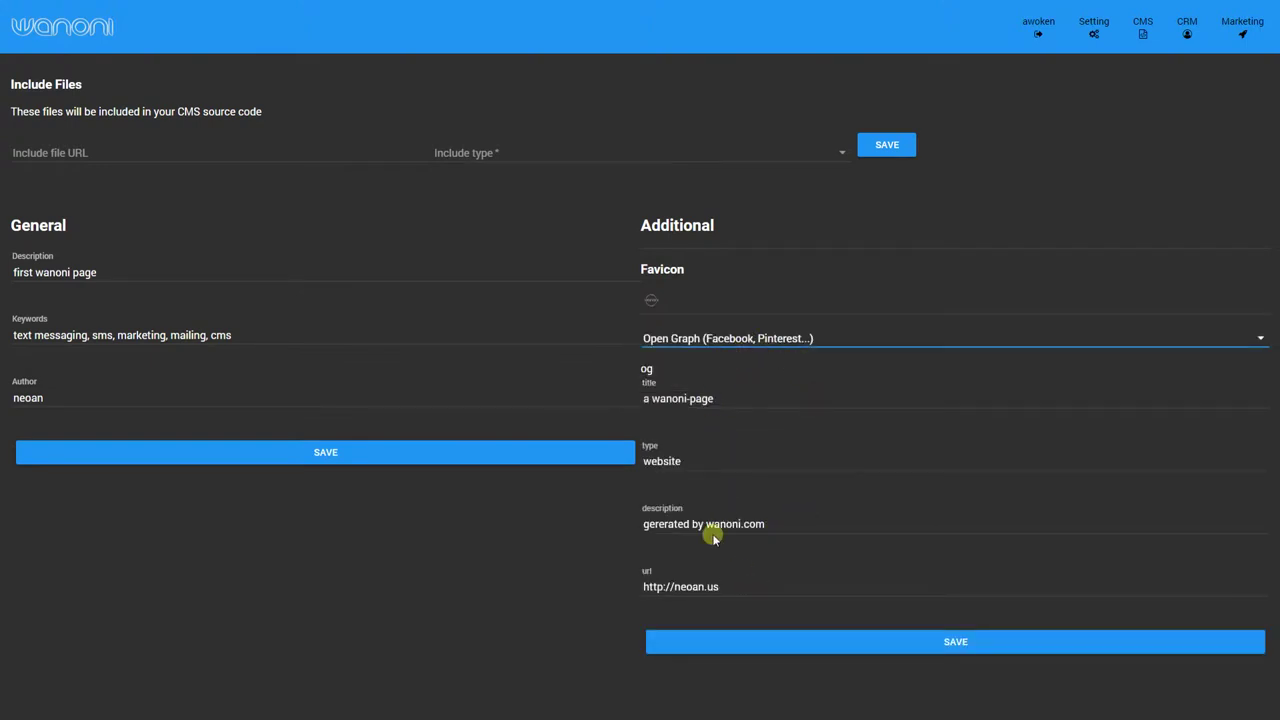
pyautogui.click(714, 340)
pyautogui.click(702, 371)
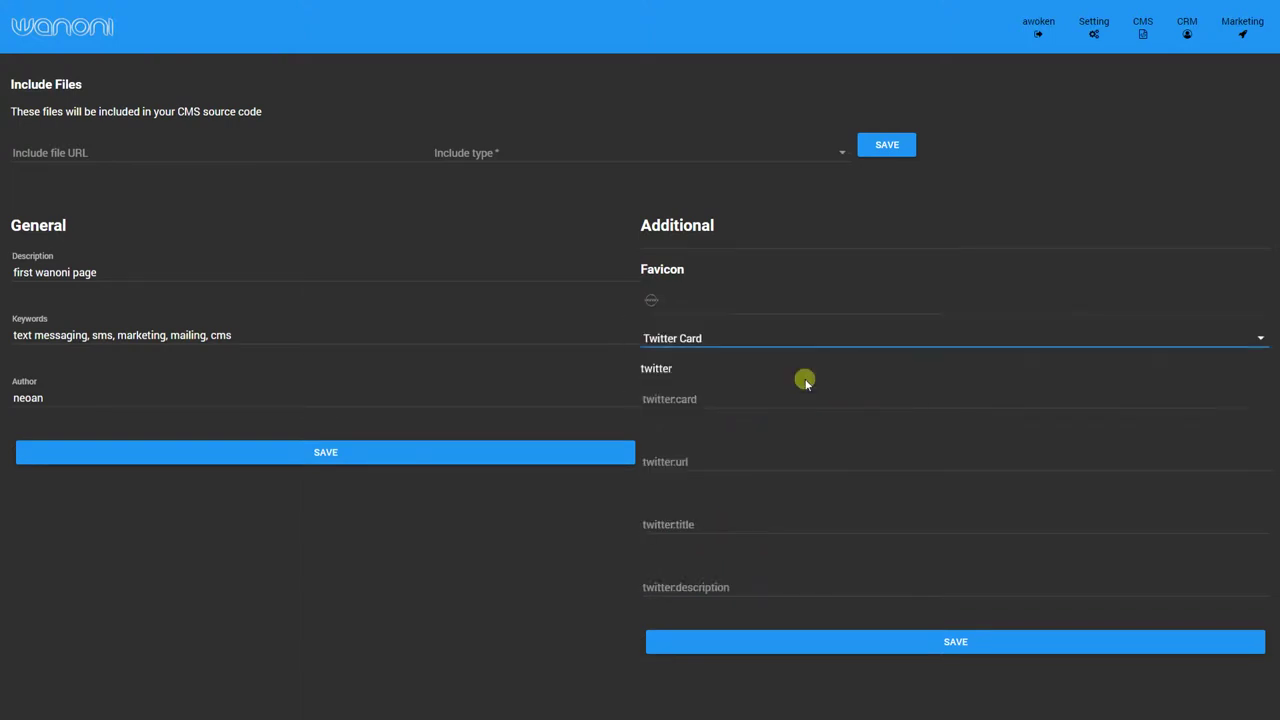
pyautogui.click(676, 341)
pyautogui.click(676, 306)
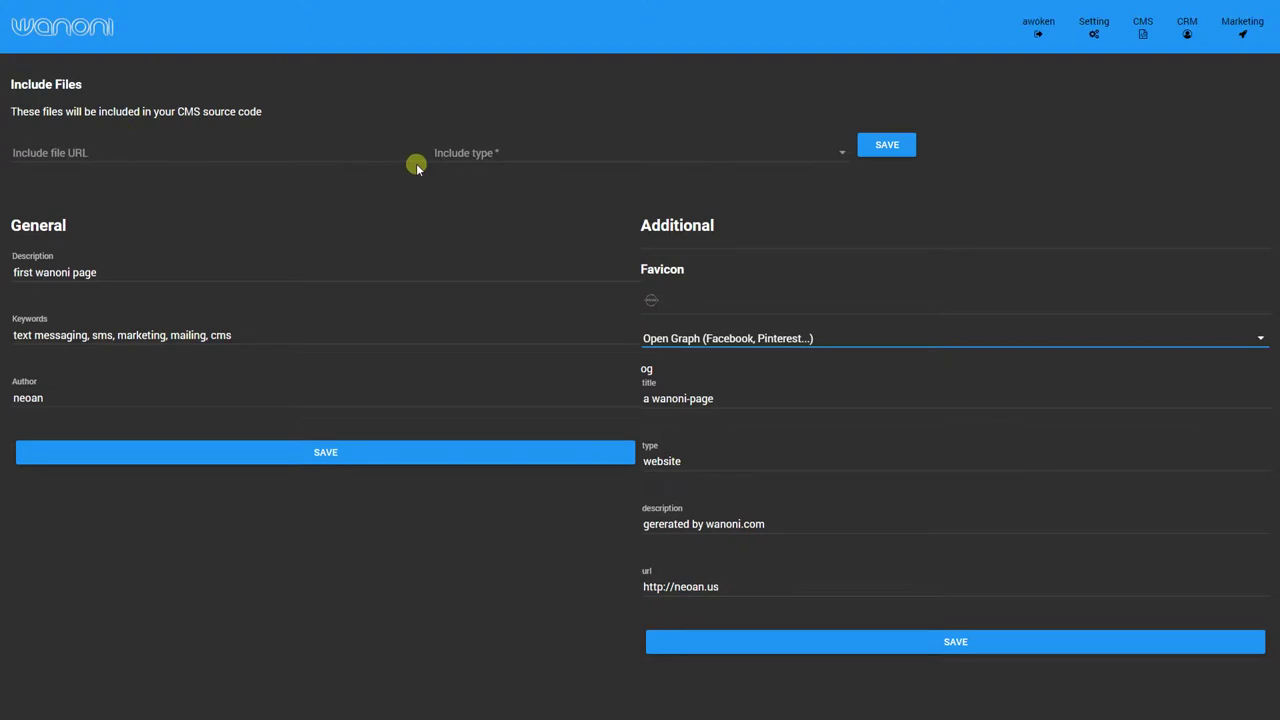
# - View the available include types for CMS include files without choosing one
pyautogui.click(495, 150)
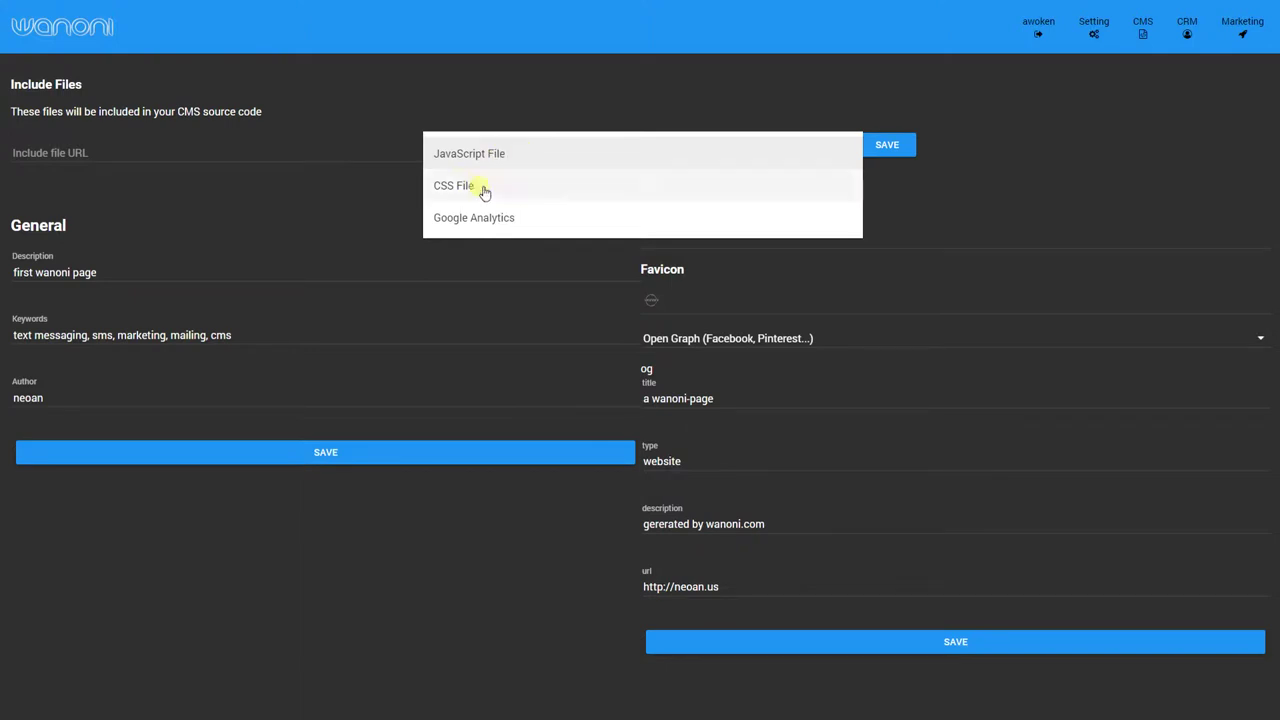
pyautogui.click(914, 203)
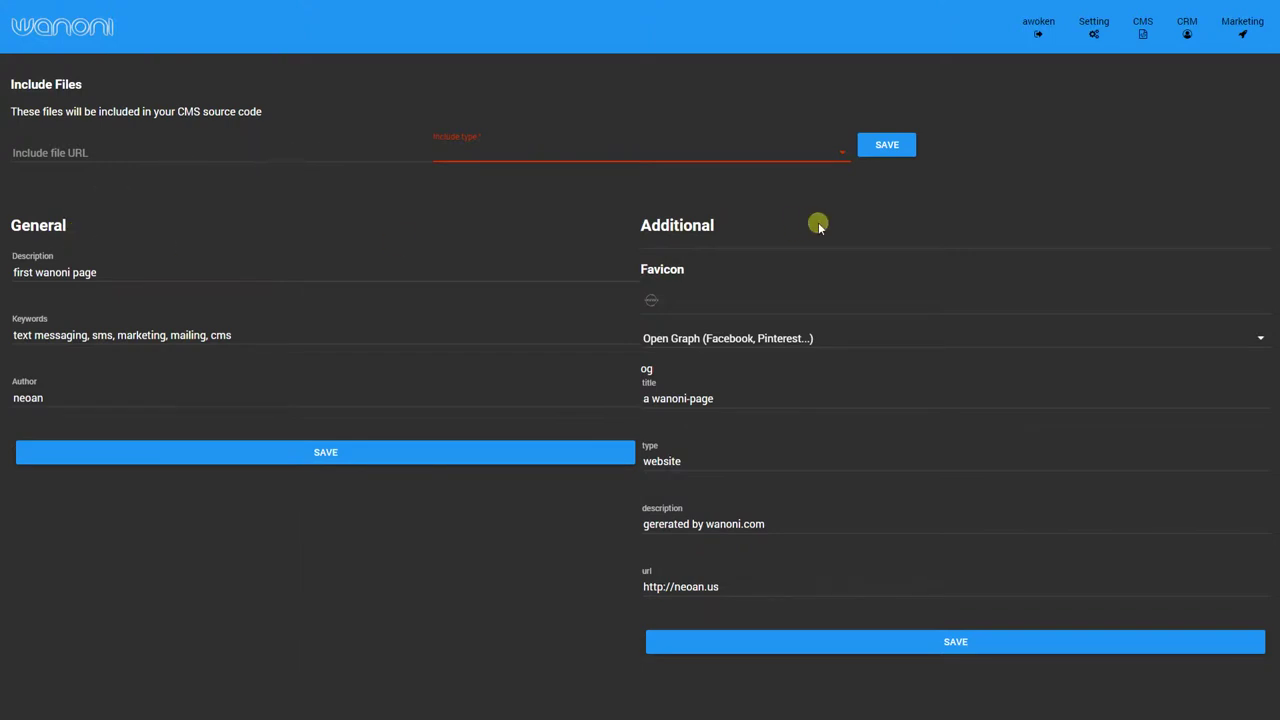
# - Go to the CMS pages and create a new content page named "demo"
pyautogui.click(1140, 38)
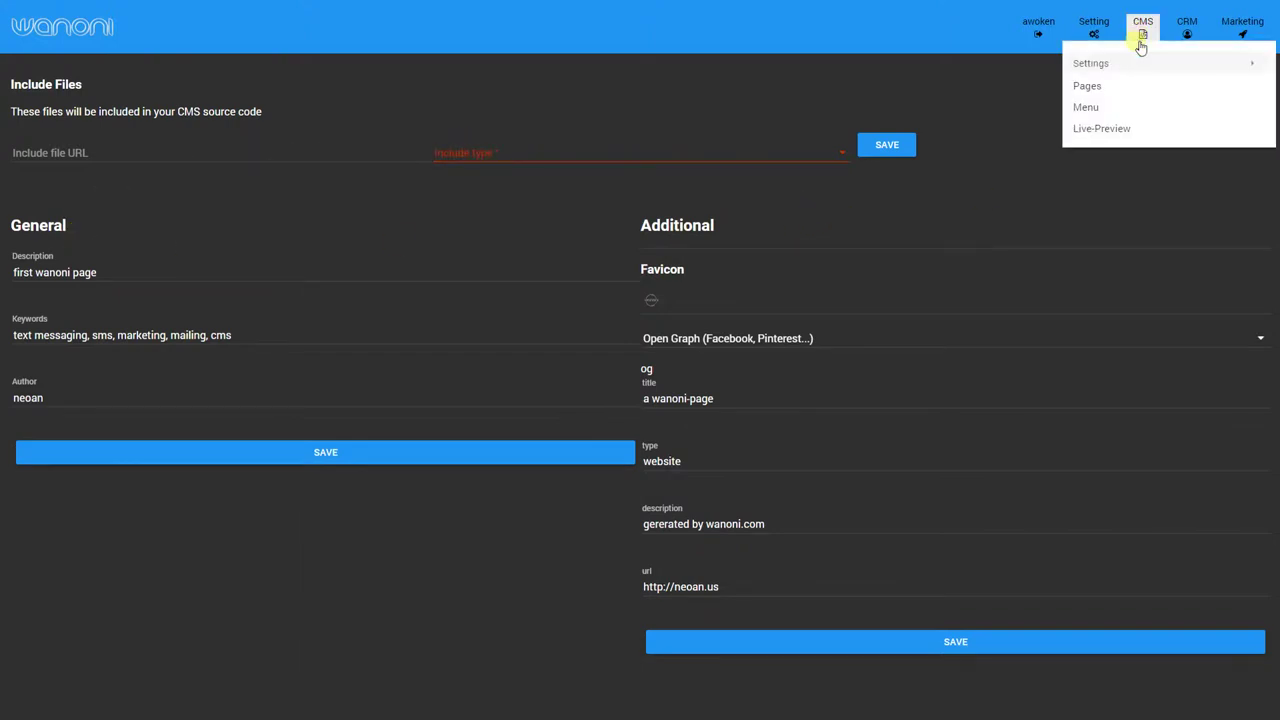
pyautogui.moveTo(1110, 62)
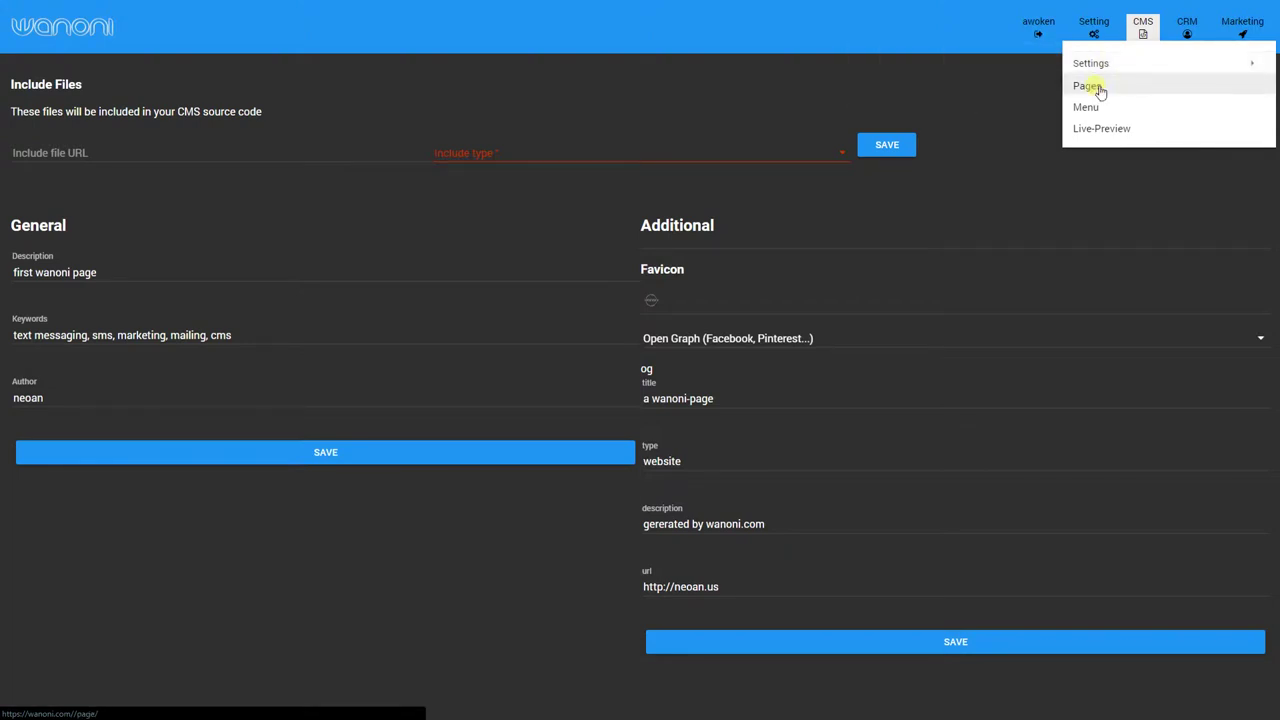
pyautogui.click(1097, 88)
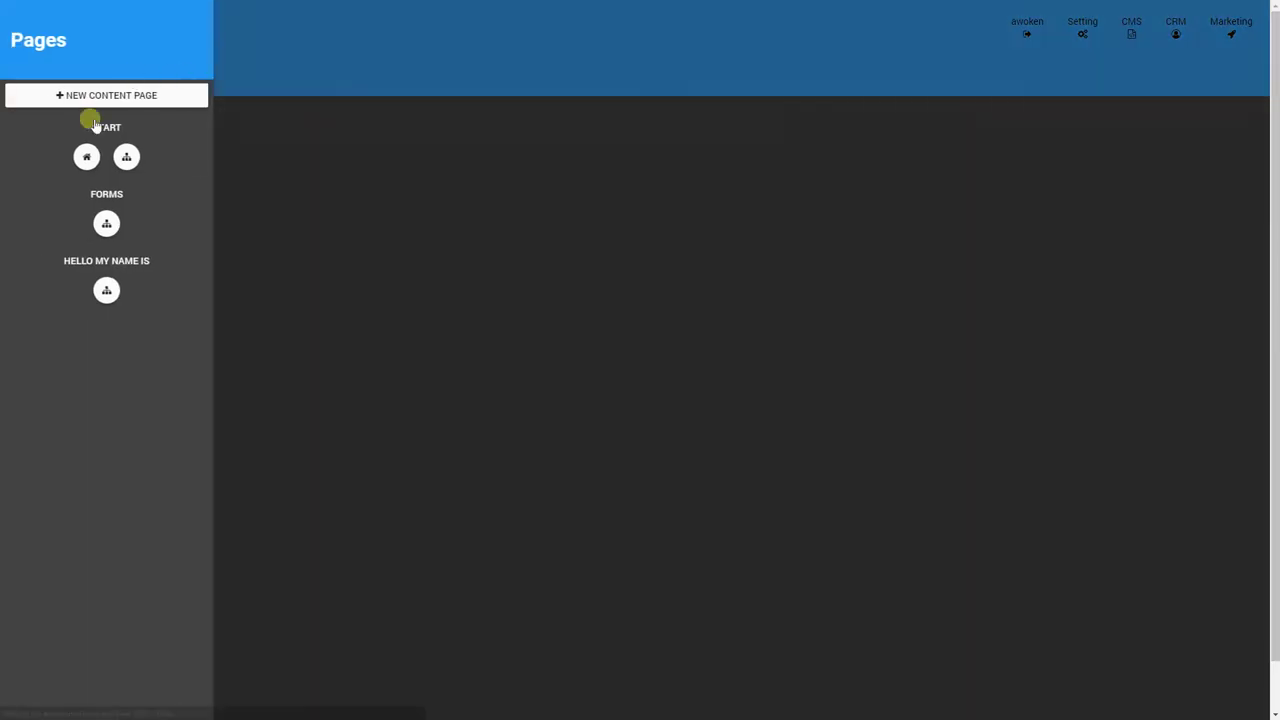
pyautogui.click(123, 100)
pyautogui.click(156, 121)
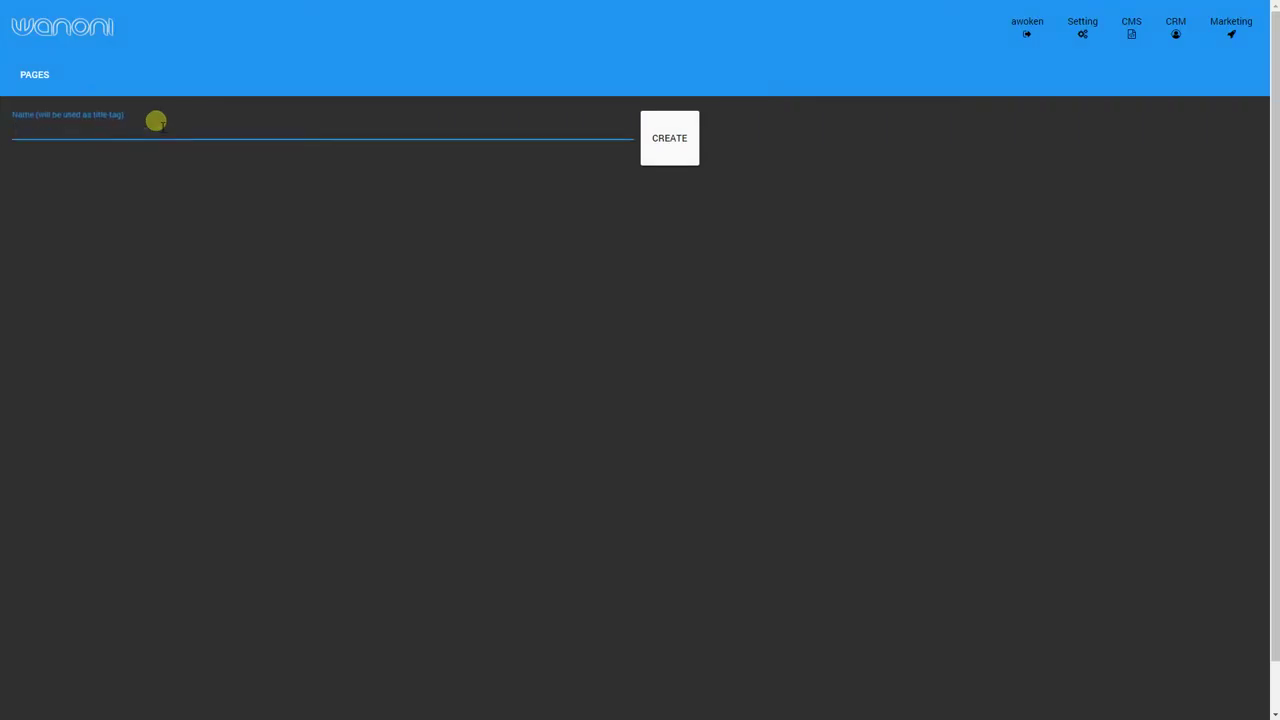
pyautogui.write('tes')
pyautogui.write('d')
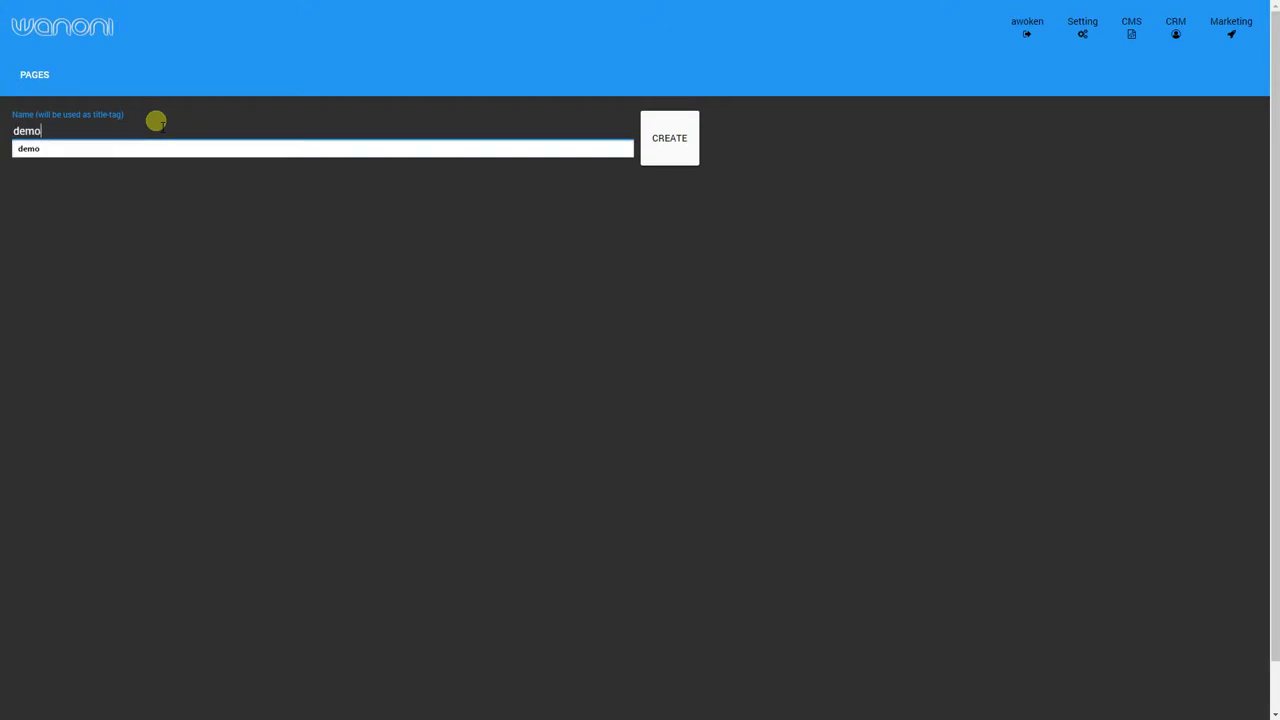
pyautogui.write('emo')
pyautogui.press('Return')
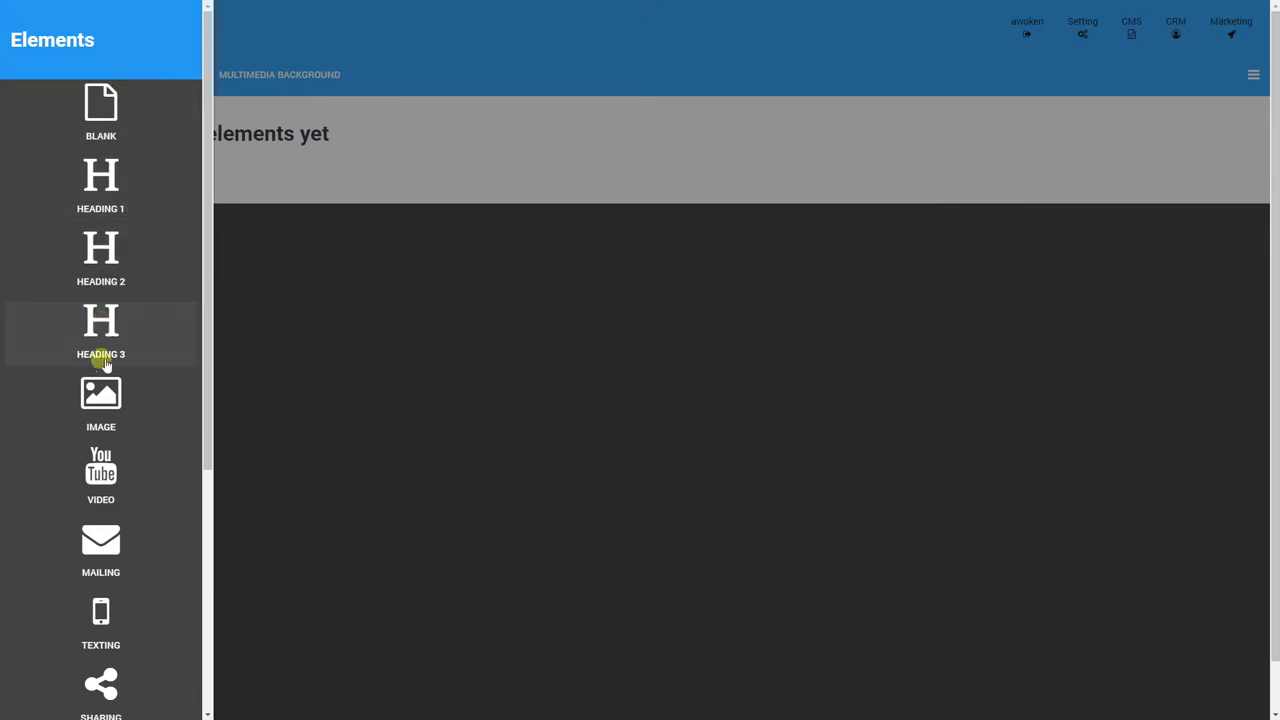
# - Add a Heading 1 element to the demo page and replace its placeholder text with "Headline"
pyautogui.click(104, 186)
pyautogui.click(94, 141)
pyautogui.moveTo(103, 141); pyautogui.dragTo(18, 137)
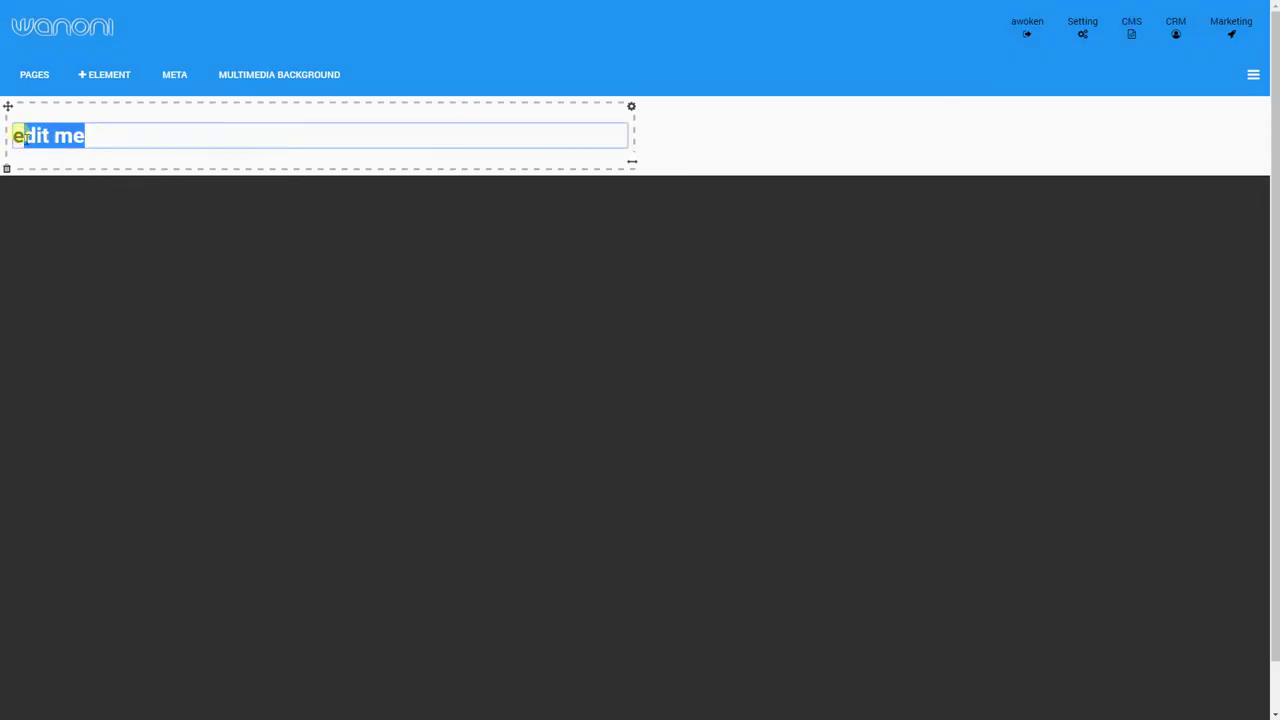
pyautogui.press('BackSpace')
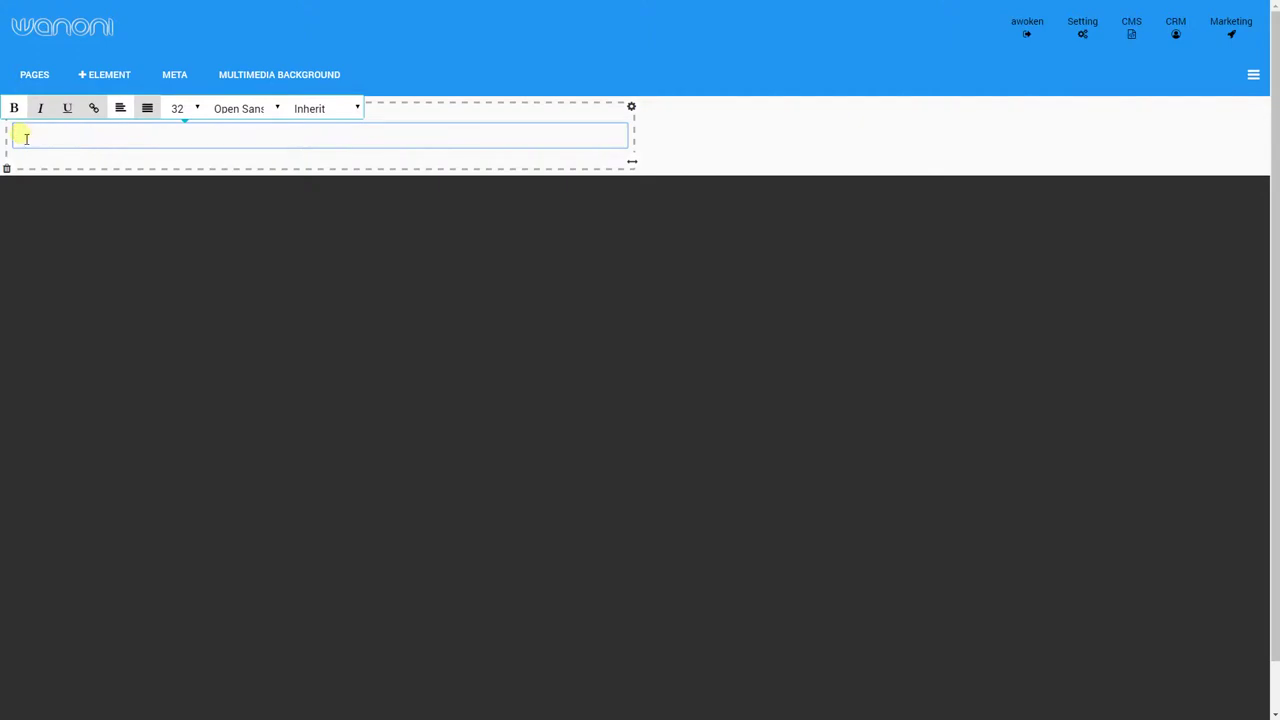
pyautogui.write('Headline')
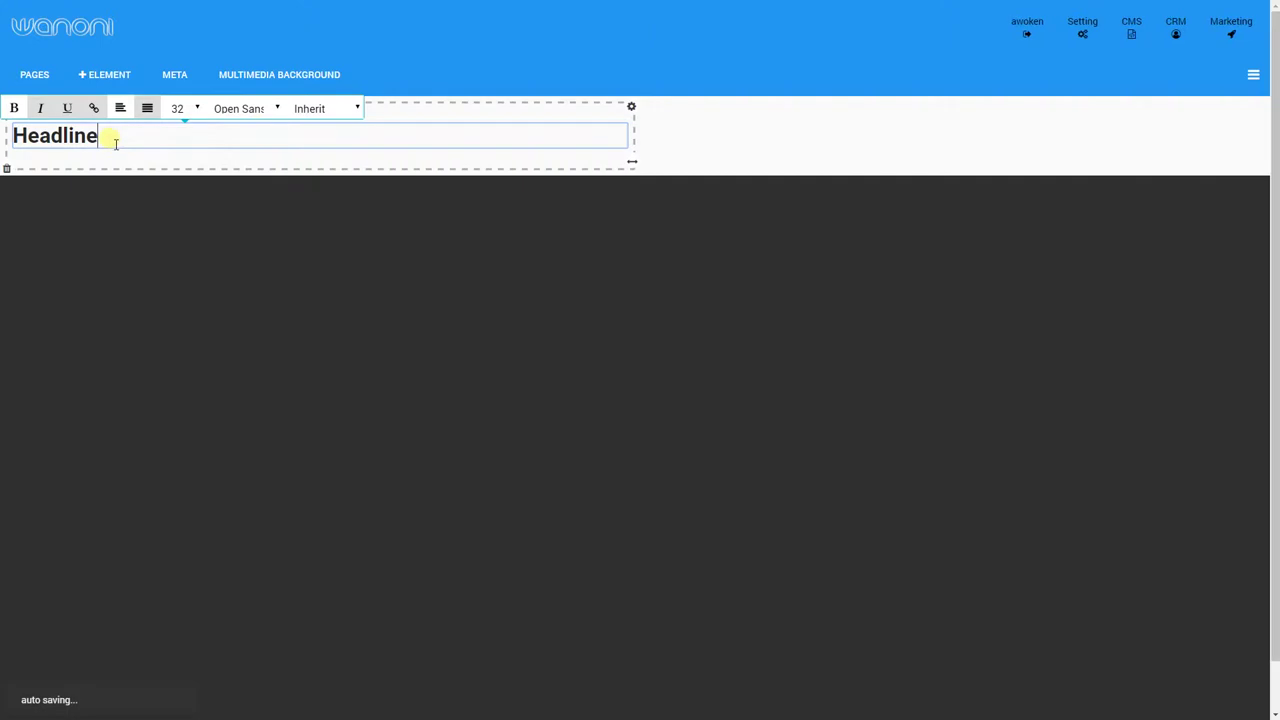
# - Italicize the letters "eadline" in the heading, leaving out the initial H
pyautogui.moveTo(97, 137); pyautogui.dragTo(32, 141)
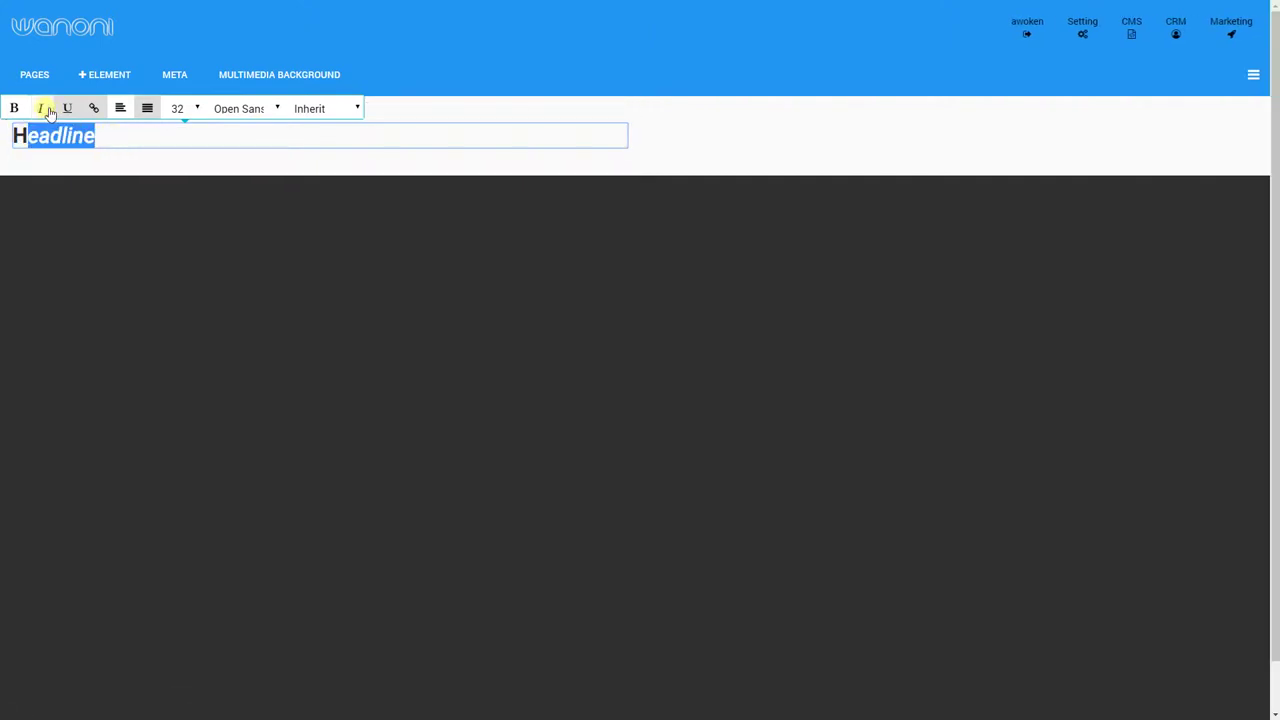
pyautogui.click(46, 108)
pyautogui.click(145, 138)
# - View the link types available for the selected heading text, then leave the link options without adding a link
pyautogui.moveTo(66, 140); pyautogui.dragTo(6, 134)
pyautogui.click(112, 142)
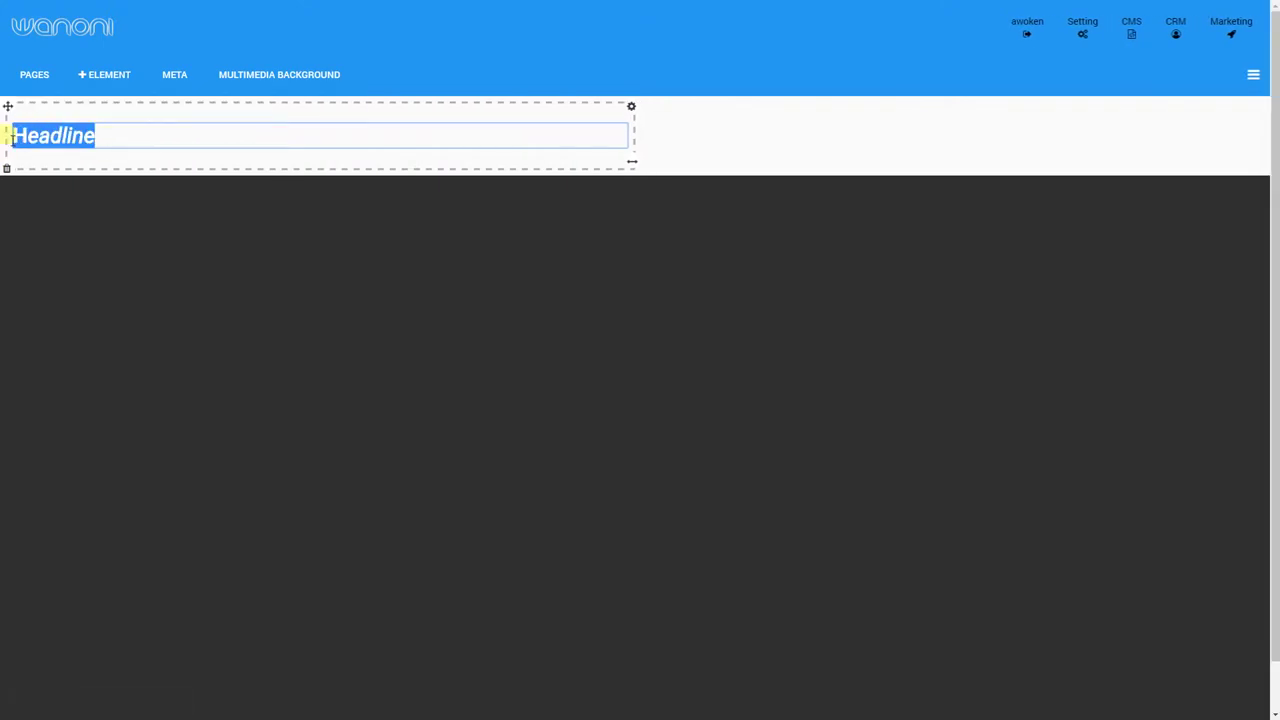
pyautogui.click(94, 107)
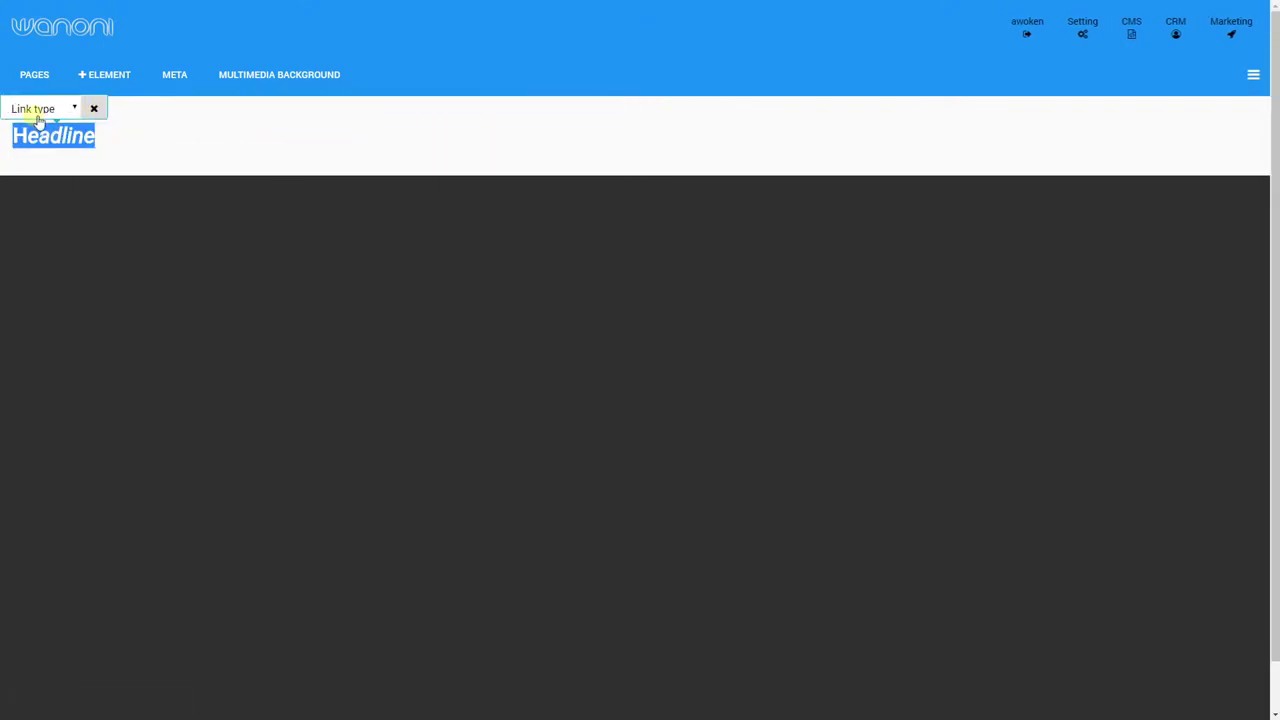
pyautogui.click(69, 109)
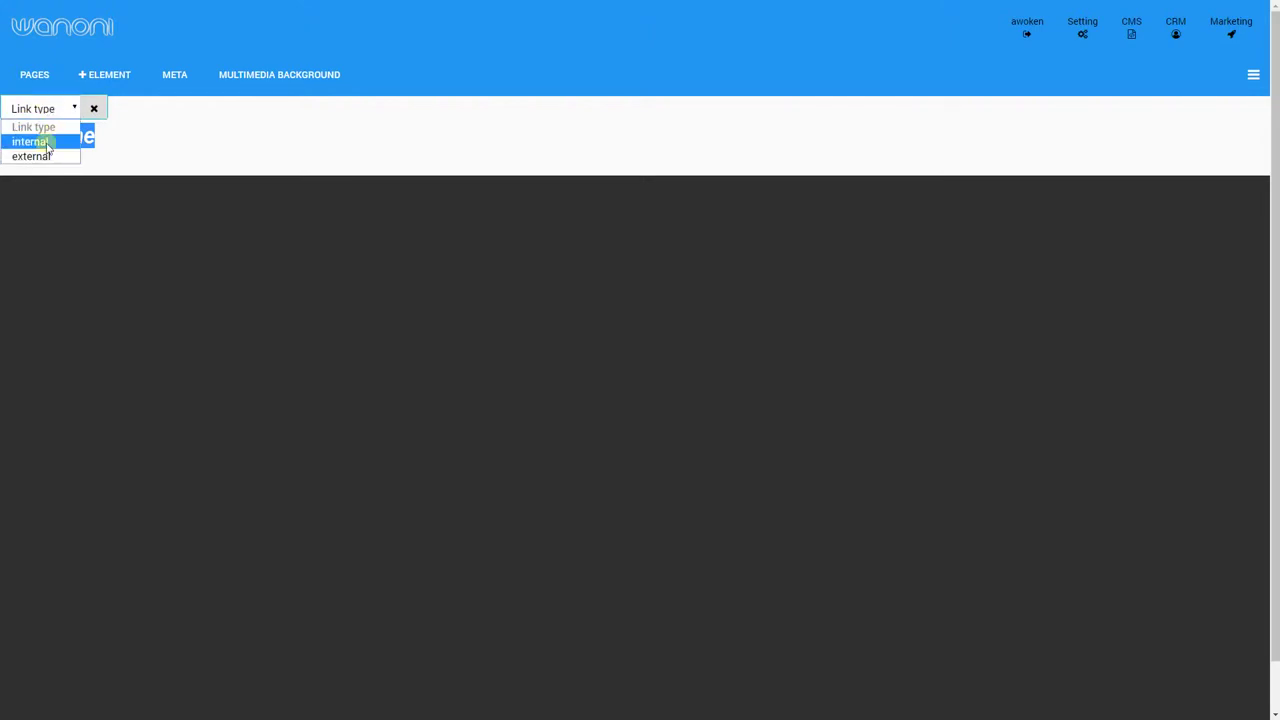
pyautogui.click(94, 108)
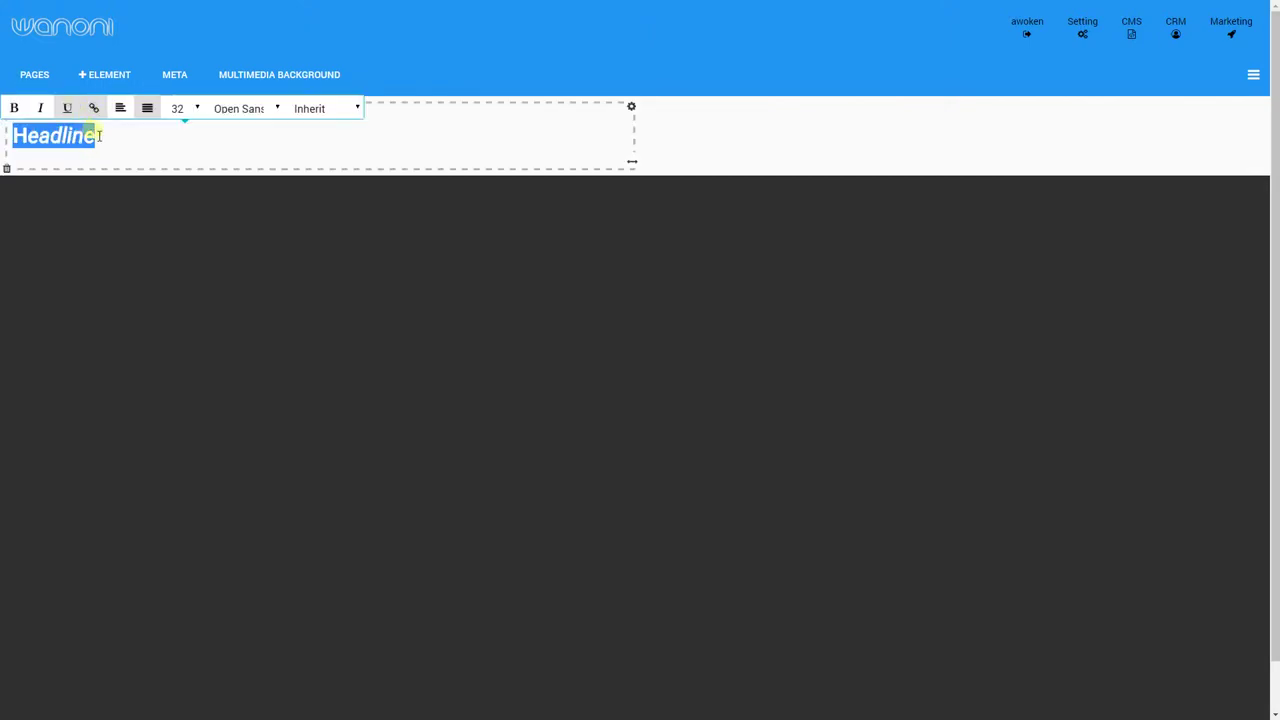
pyautogui.click(88, 137)
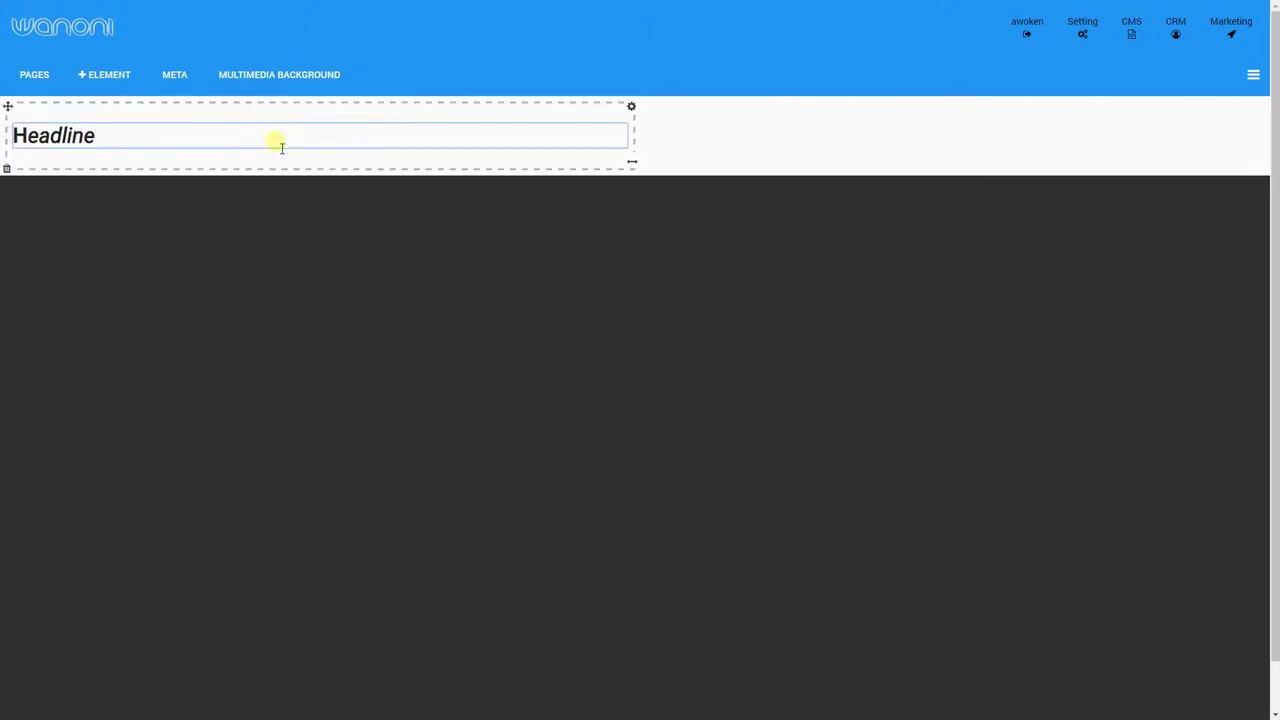
# - Set the heading element's width to 45% and add a blank element beside it containing "her some text"
pyautogui.moveTo(637, 158); pyautogui.dragTo(574, 155)
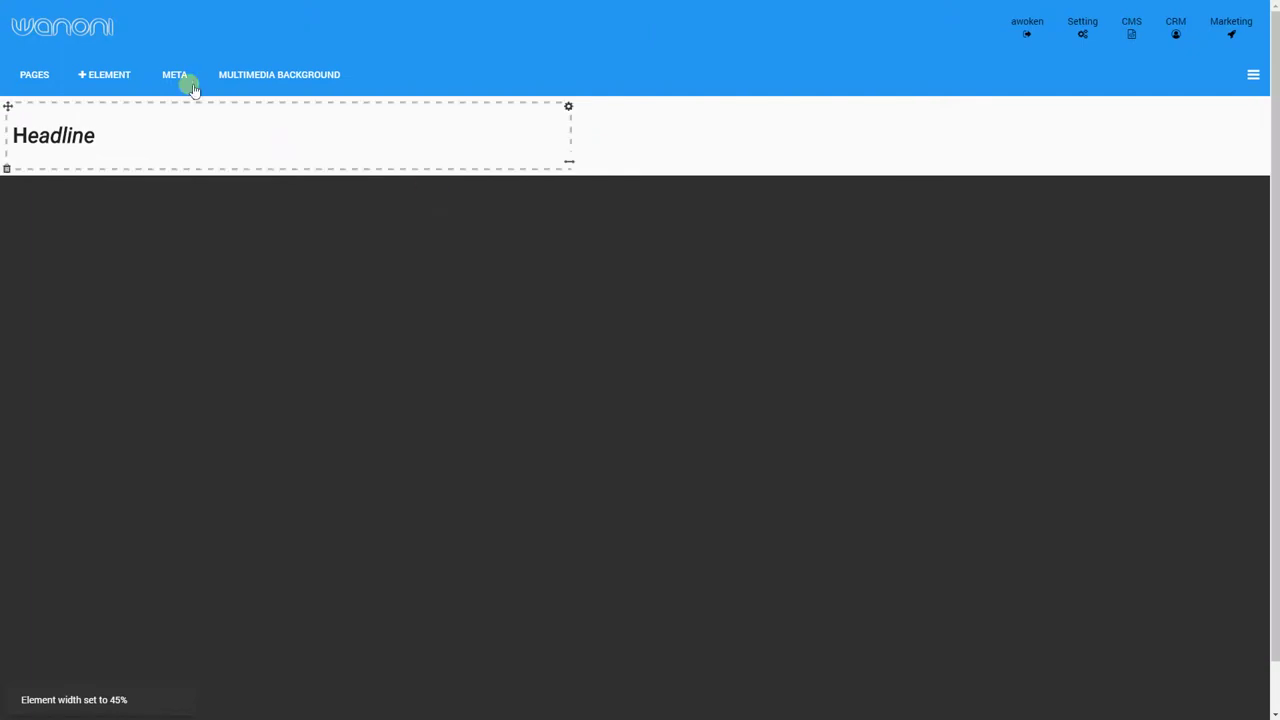
pyautogui.click(99, 77)
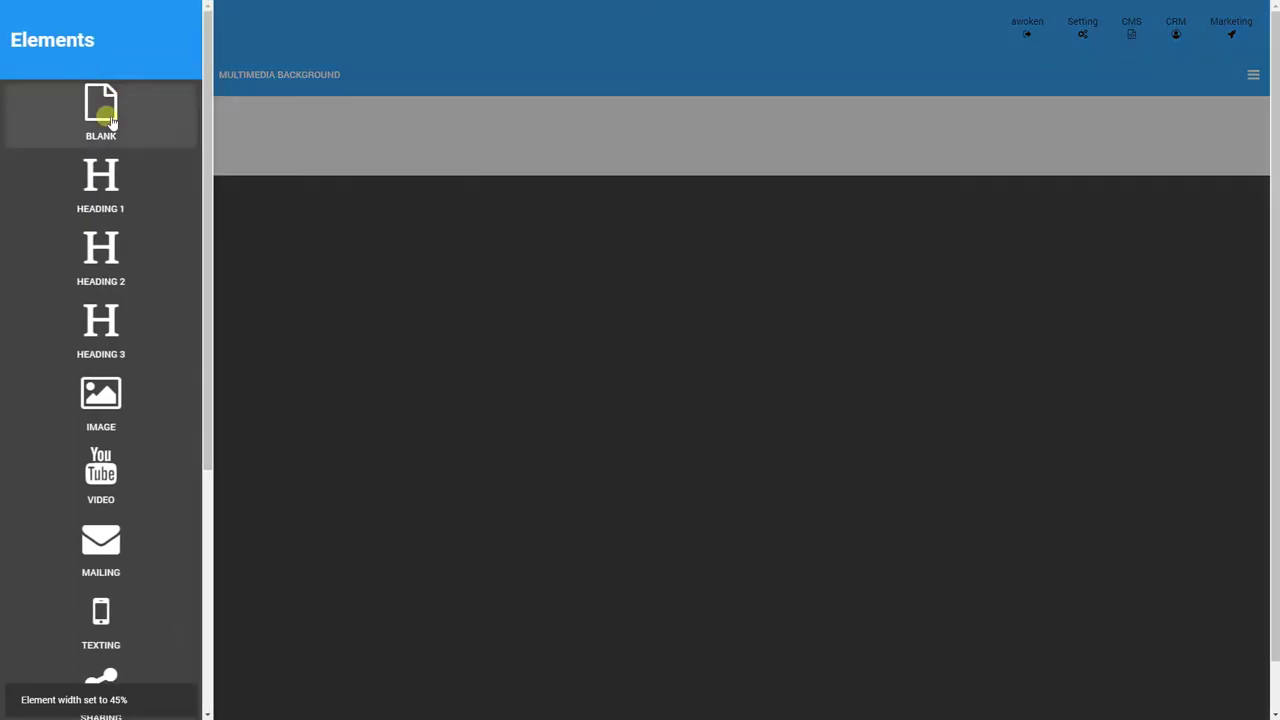
pyautogui.click(104, 115)
pyautogui.click(598, 133)
pyautogui.moveTo(584, 131); pyautogui.dragTo(610, 131)
pyautogui.write('her')
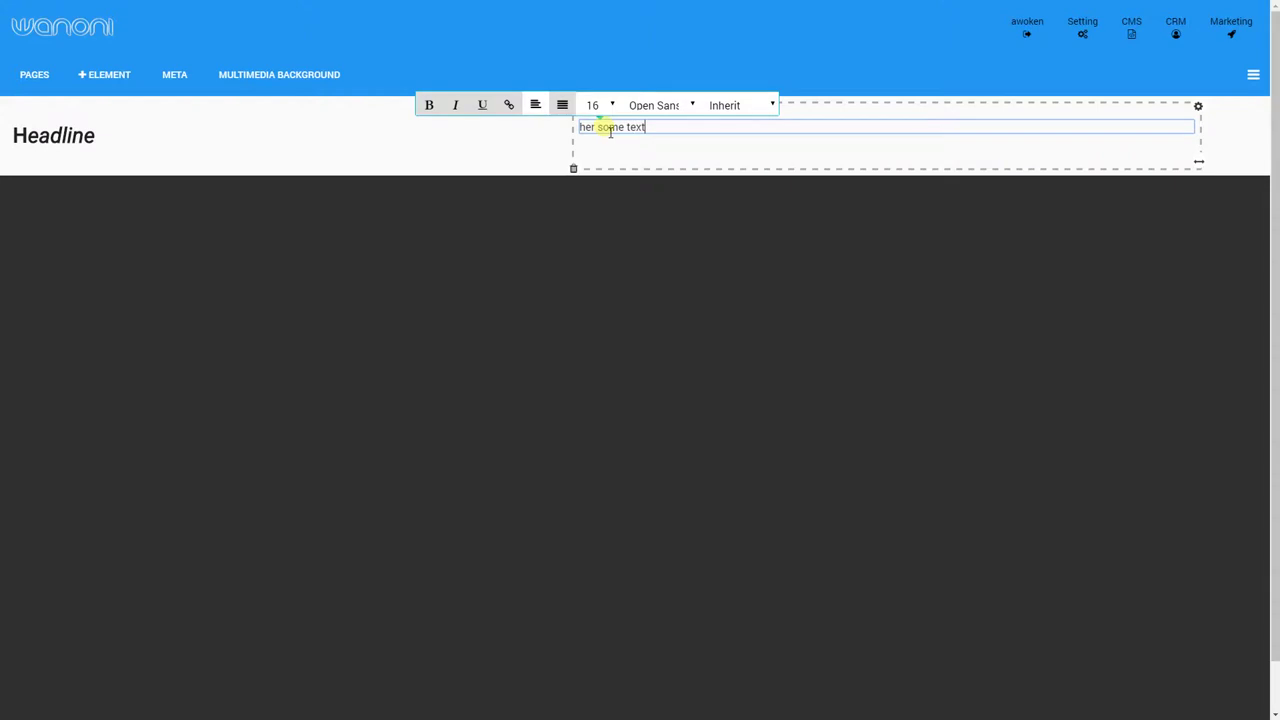
pyautogui.write(' some text')
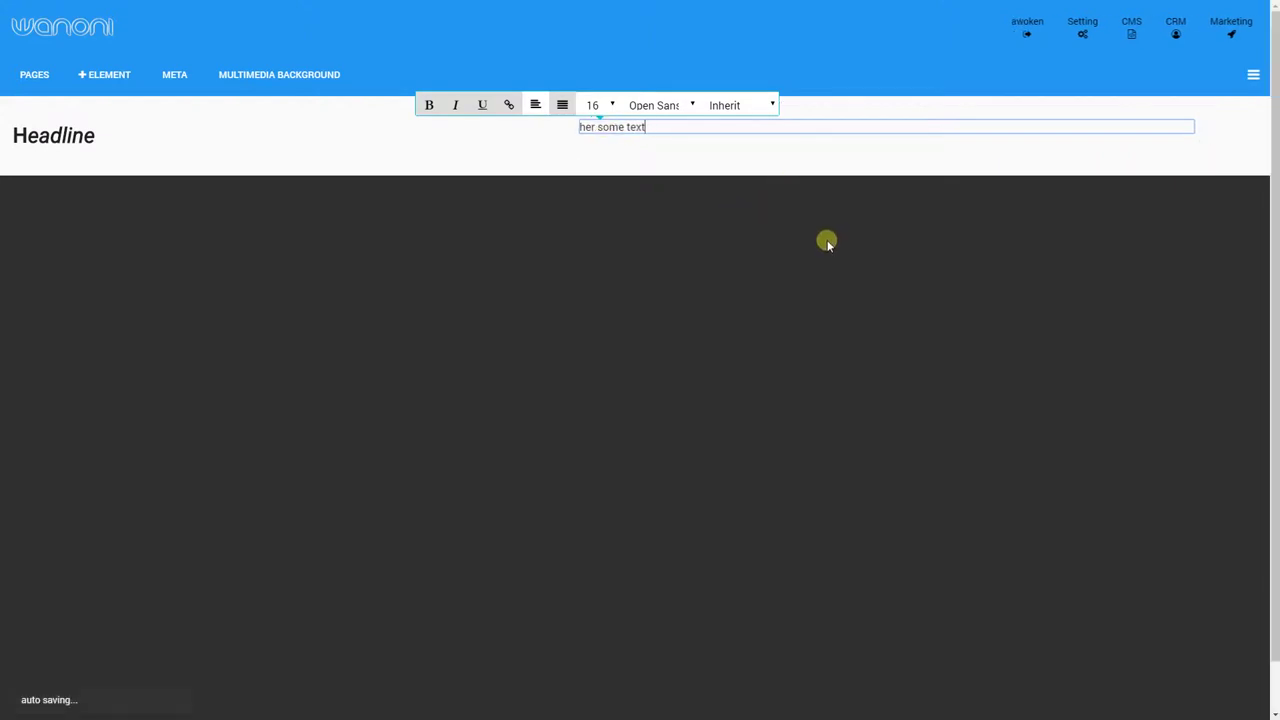
pyautogui.click(828, 240)
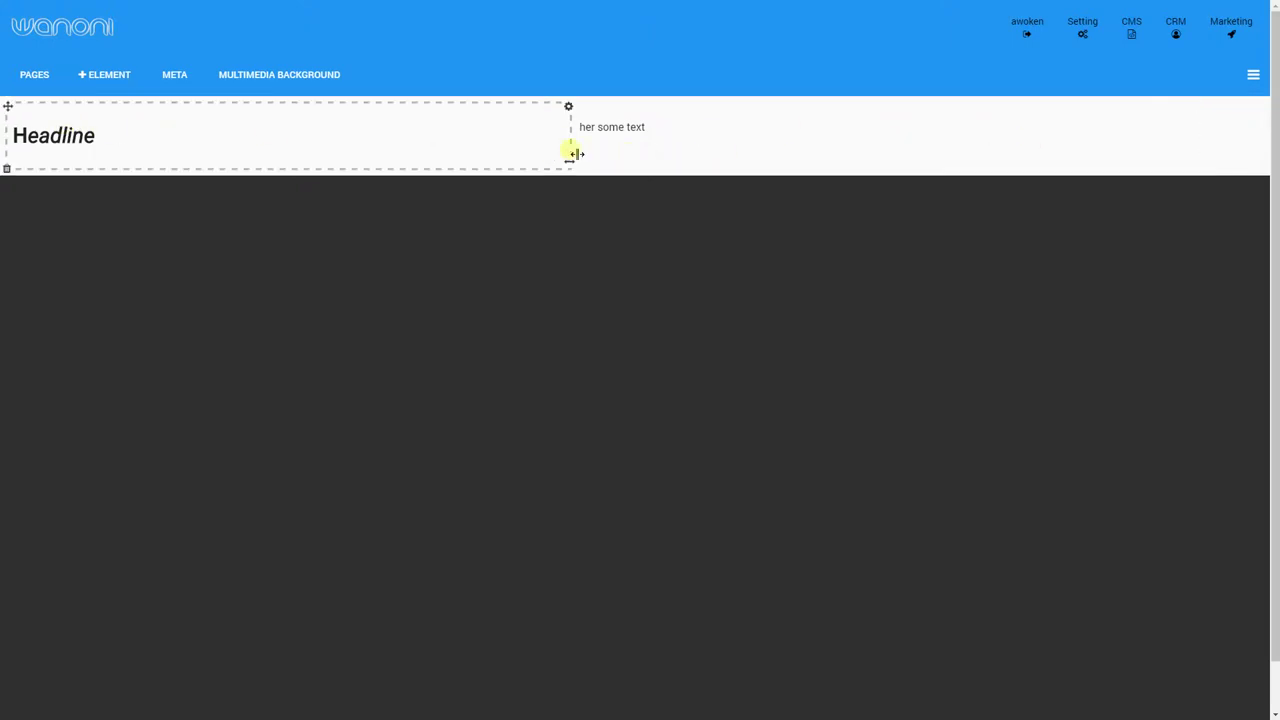
# - Widen the heading element so the text element wraps beneath it, and adjust the text element's position and width
pyautogui.moveTo(572, 160); pyautogui.dragTo(663, 152)
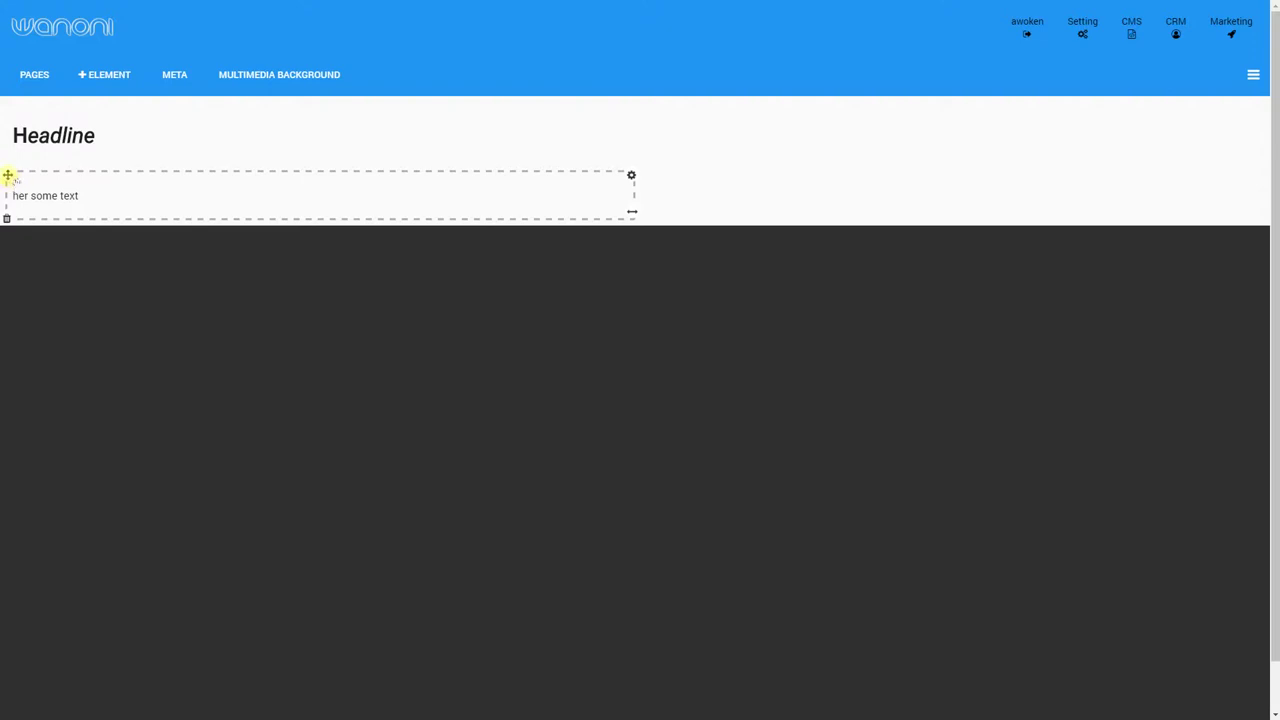
pyautogui.moveTo(8, 175)
pyautogui.mouseDown()
pyautogui.moveTo(14, 134)
pyautogui.moveTo(15, 175)
pyautogui.mouseUp()
pyautogui.moveTo(632, 215); pyautogui.dragTo(605, 212)
# - Add an image element beside the text element and replace its placeholder picture with background.jpg
pyautogui.click(107, 76)
pyautogui.moveTo(100, 385); pyautogui.dragTo(594, 316)
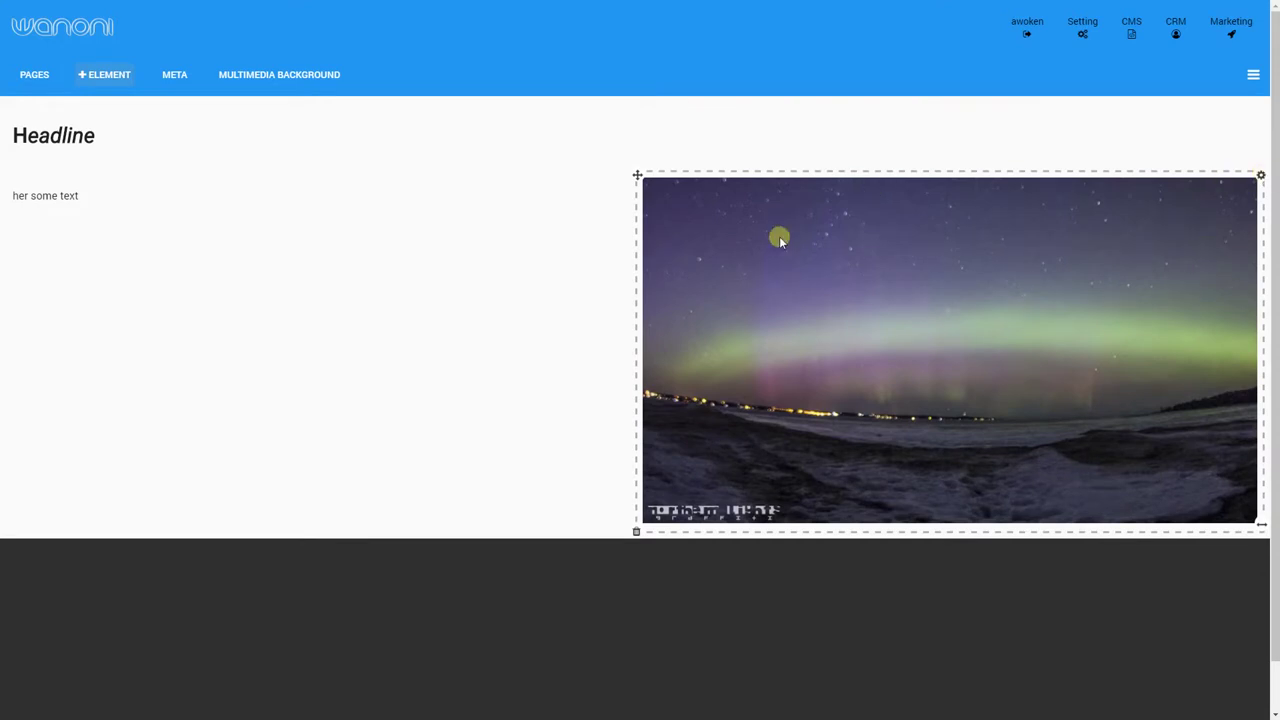
pyautogui.click(810, 318)
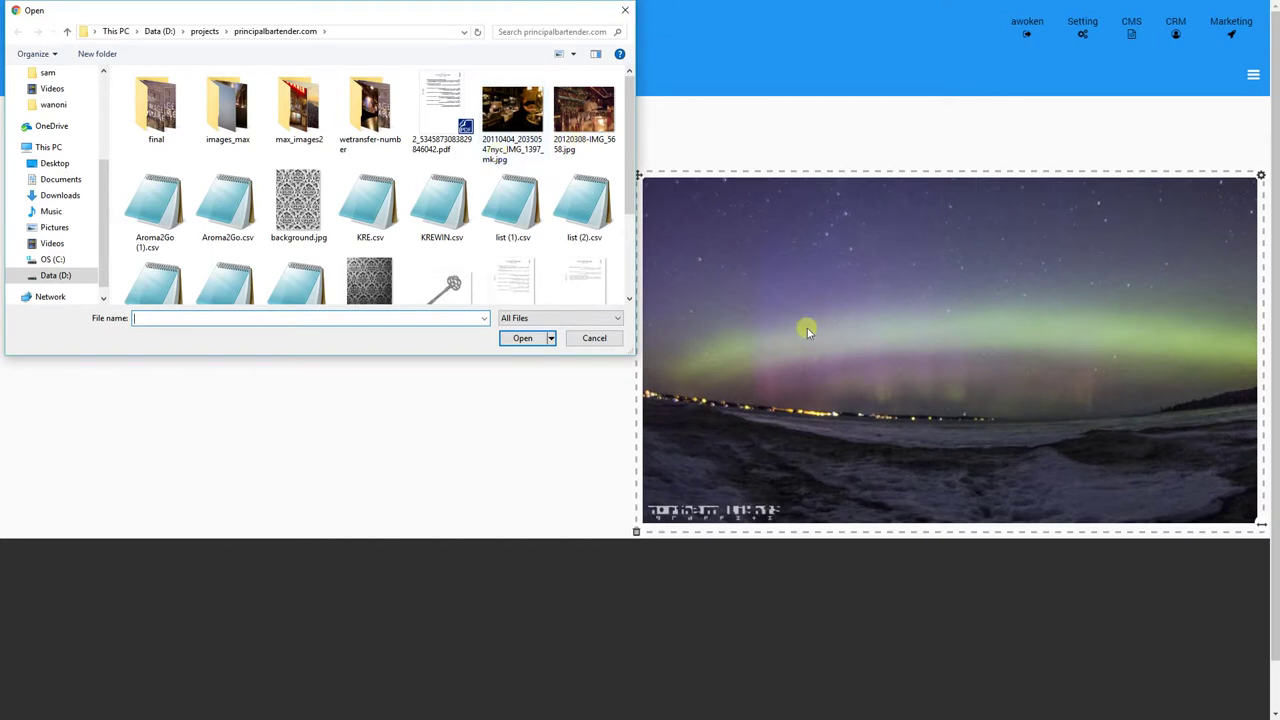
pyautogui.click(292, 200)
pyautogui.click(524, 339)
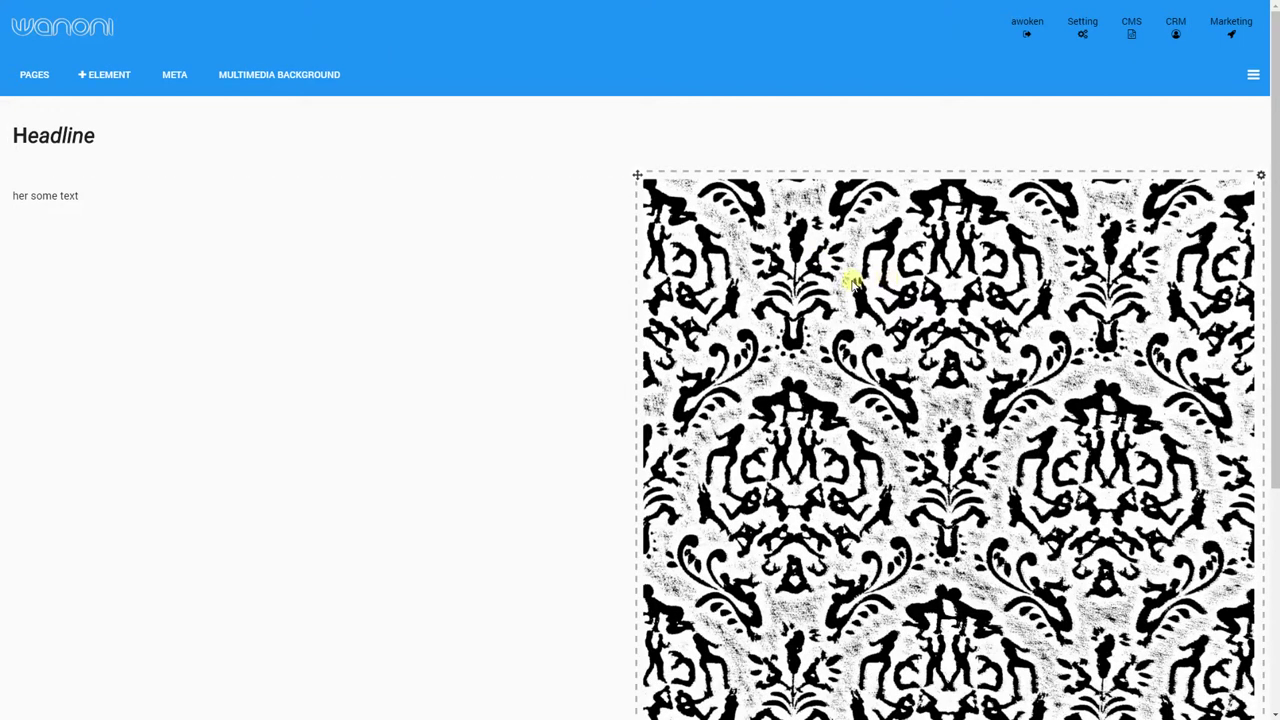
# - Set the image element's appearance to Round, save it and check the resulting shape
pyautogui.click(1260, 177)
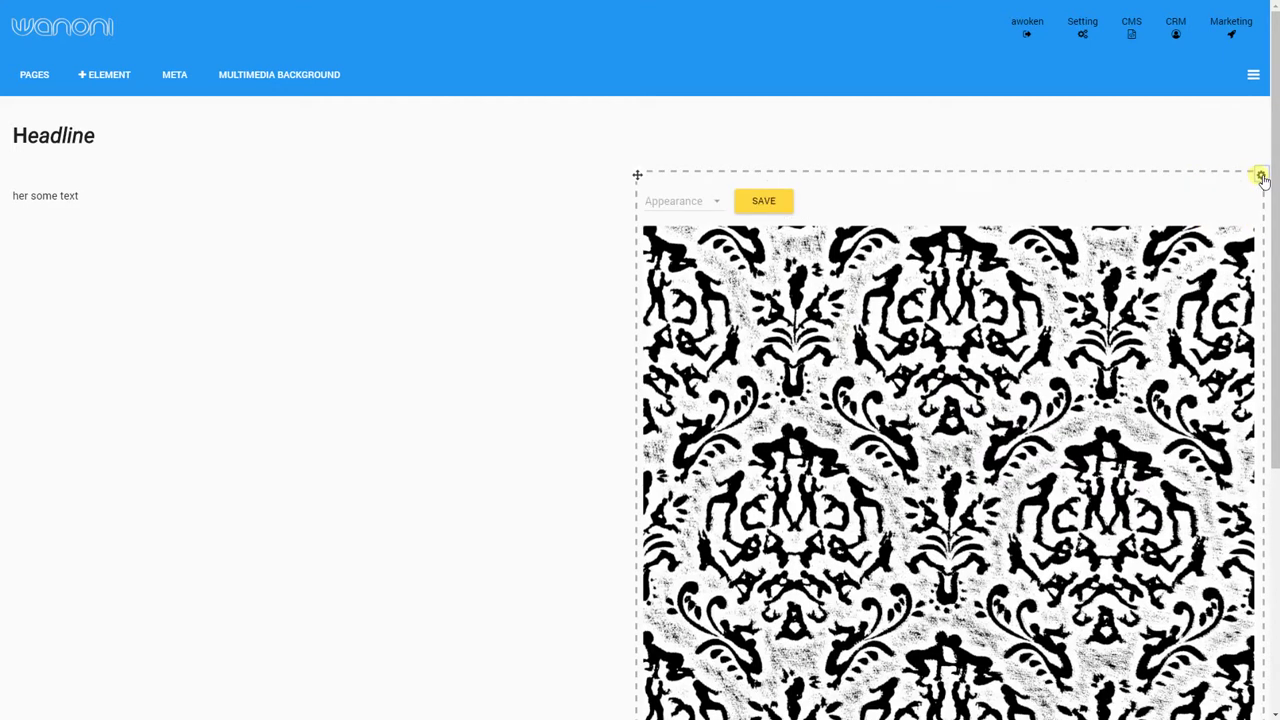
pyautogui.click(715, 207)
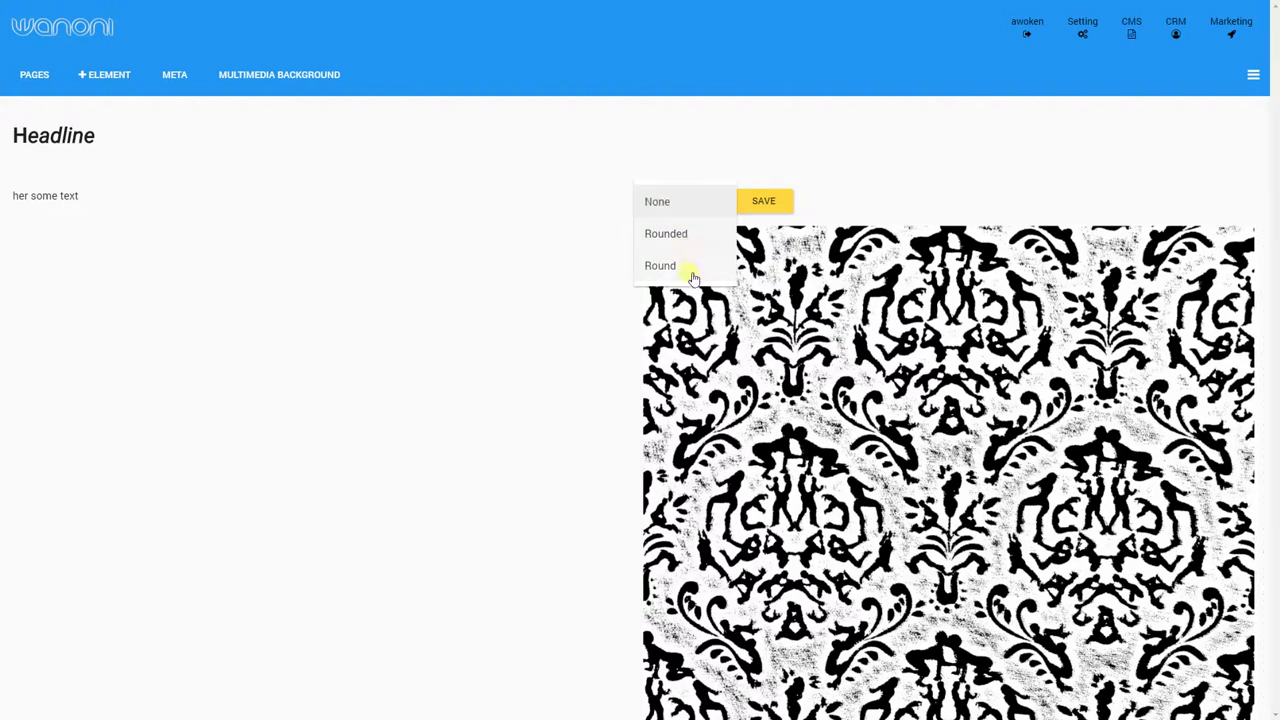
pyautogui.click(680, 266)
pyautogui.click(738, 203)
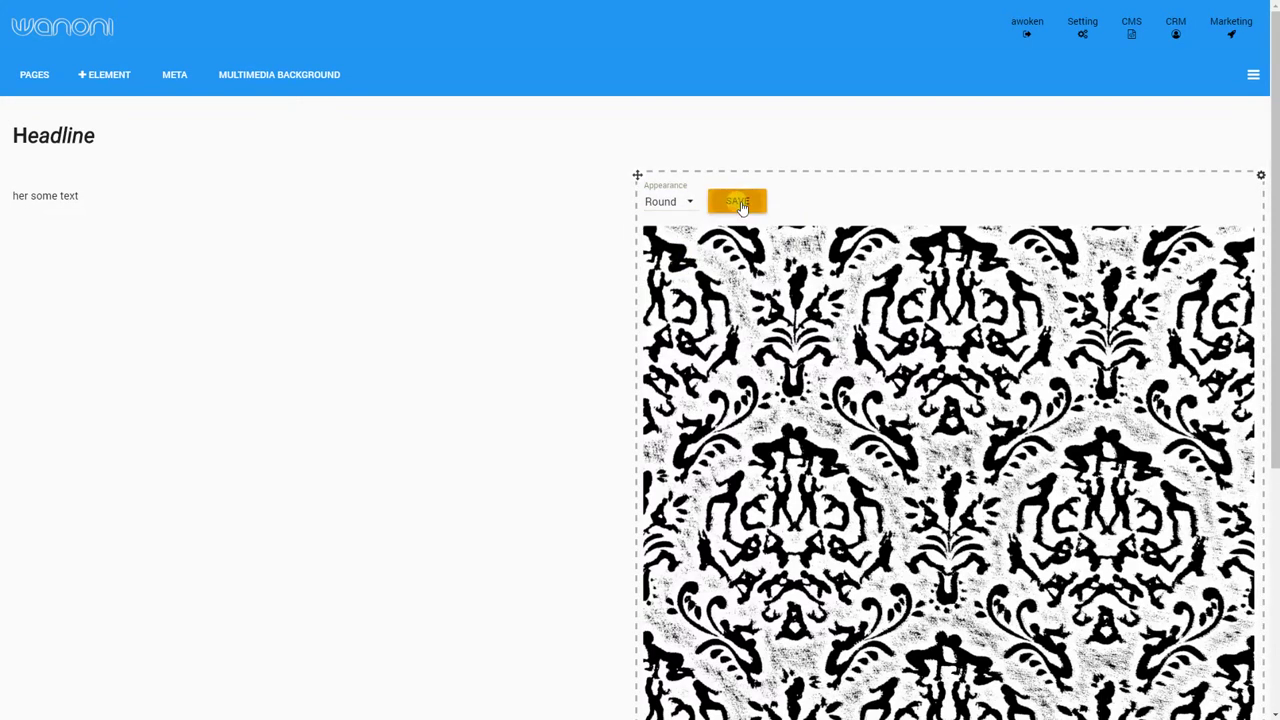
pyautogui.scroll(-3, 820, 366)
pyautogui.scroll(3, 843, 349)
pyautogui.click(1261, 176)
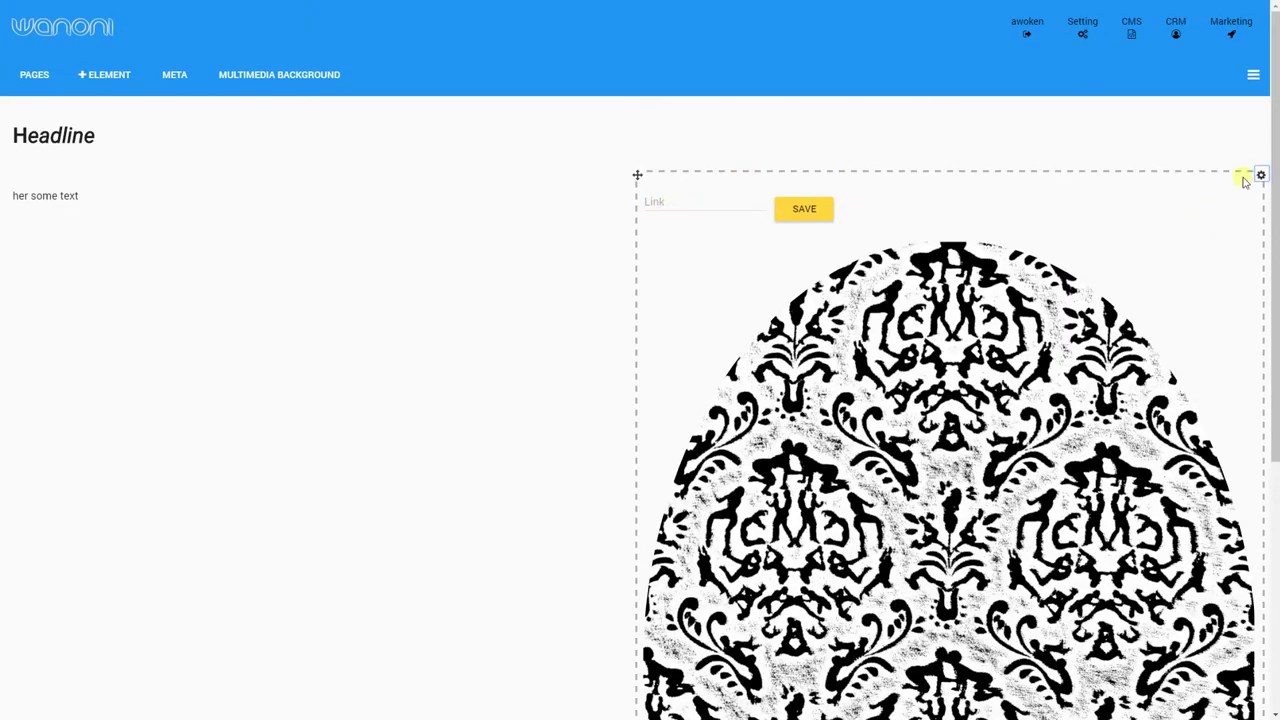
pyautogui.click(1261, 176)
pyautogui.click(1261, 176)
pyautogui.click(1261, 176)
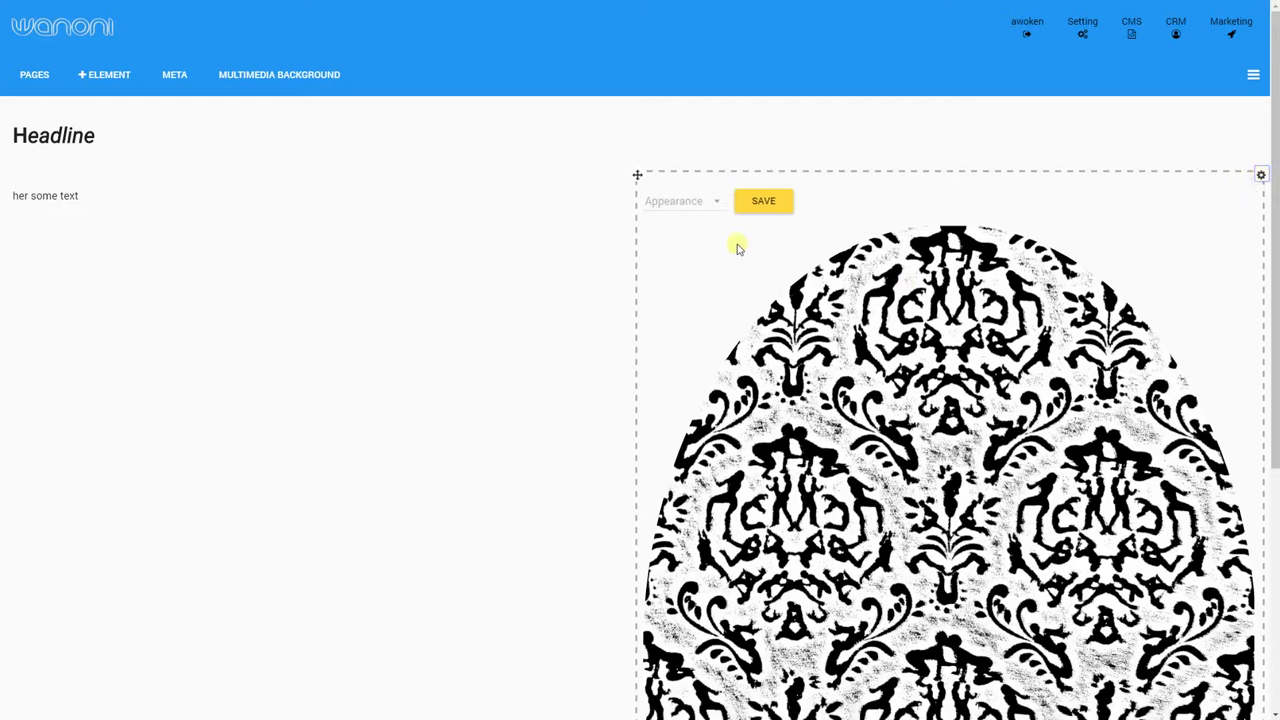
pyautogui.click(1262, 177)
pyautogui.click(686, 209)
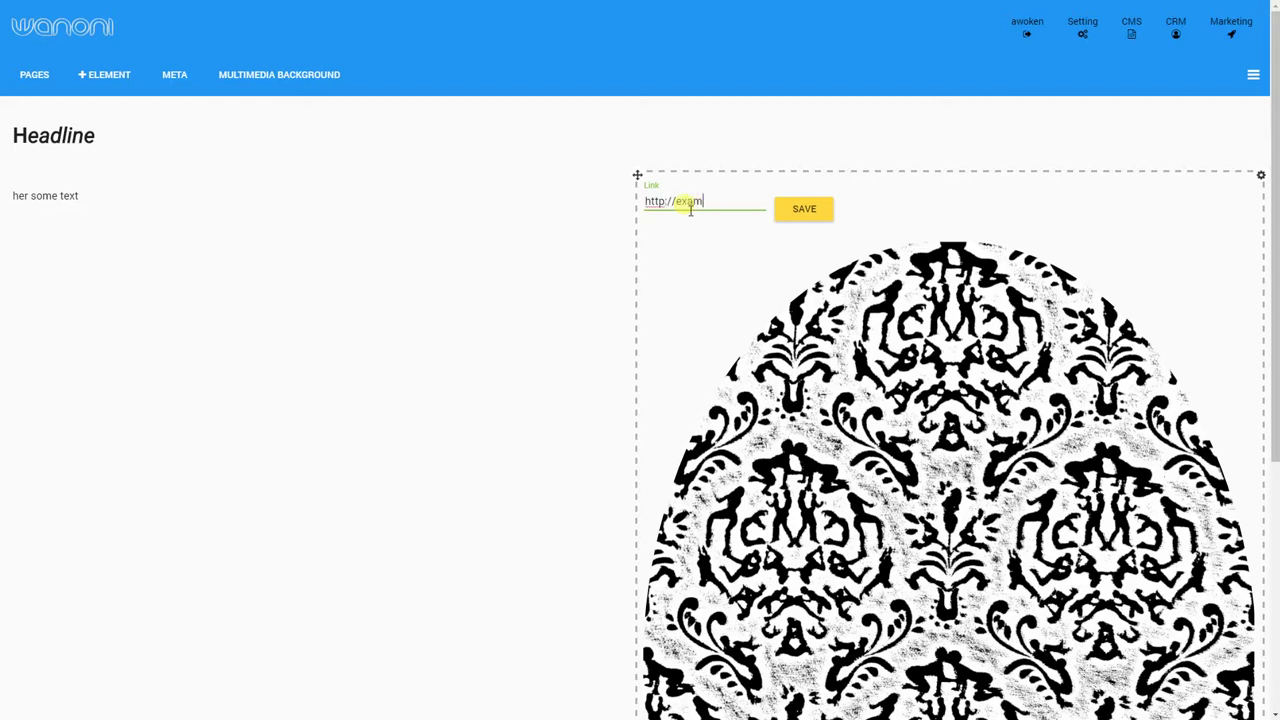
pyautogui.click(781, 218)
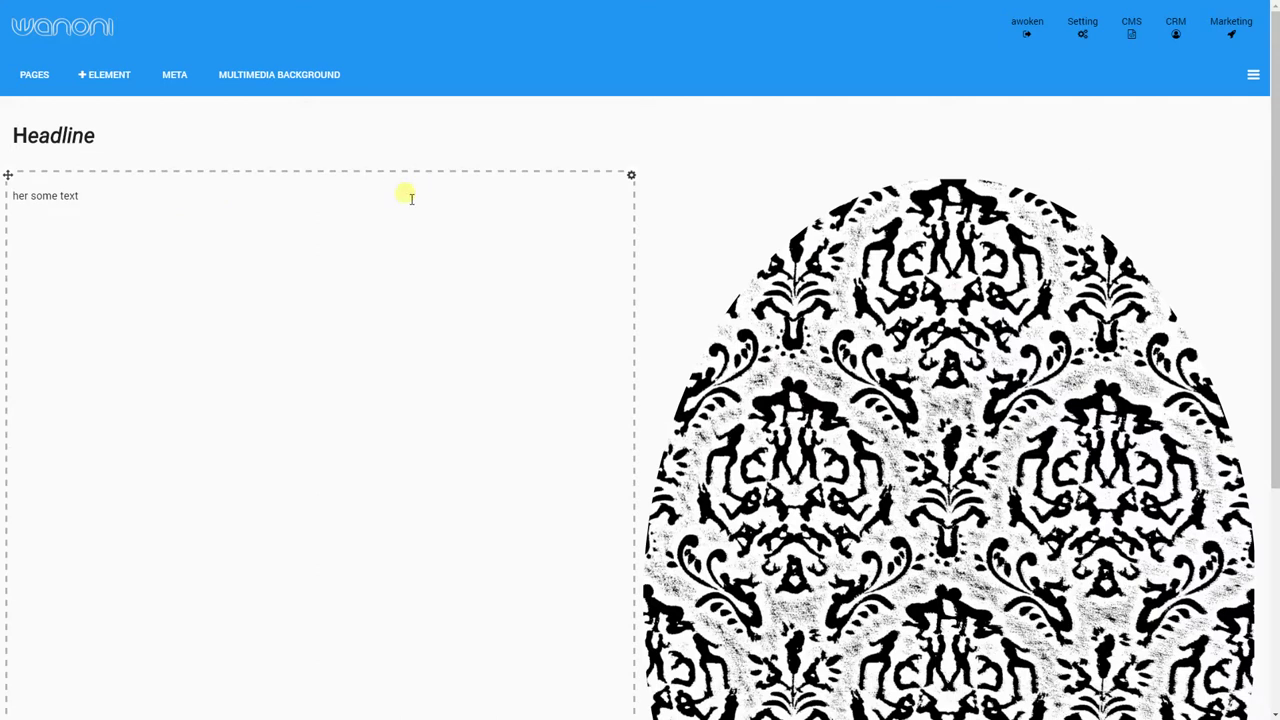
# - Replace the text element's content with "demo" and show the background color settings of the text and heading elements
pyautogui.click(631, 176)
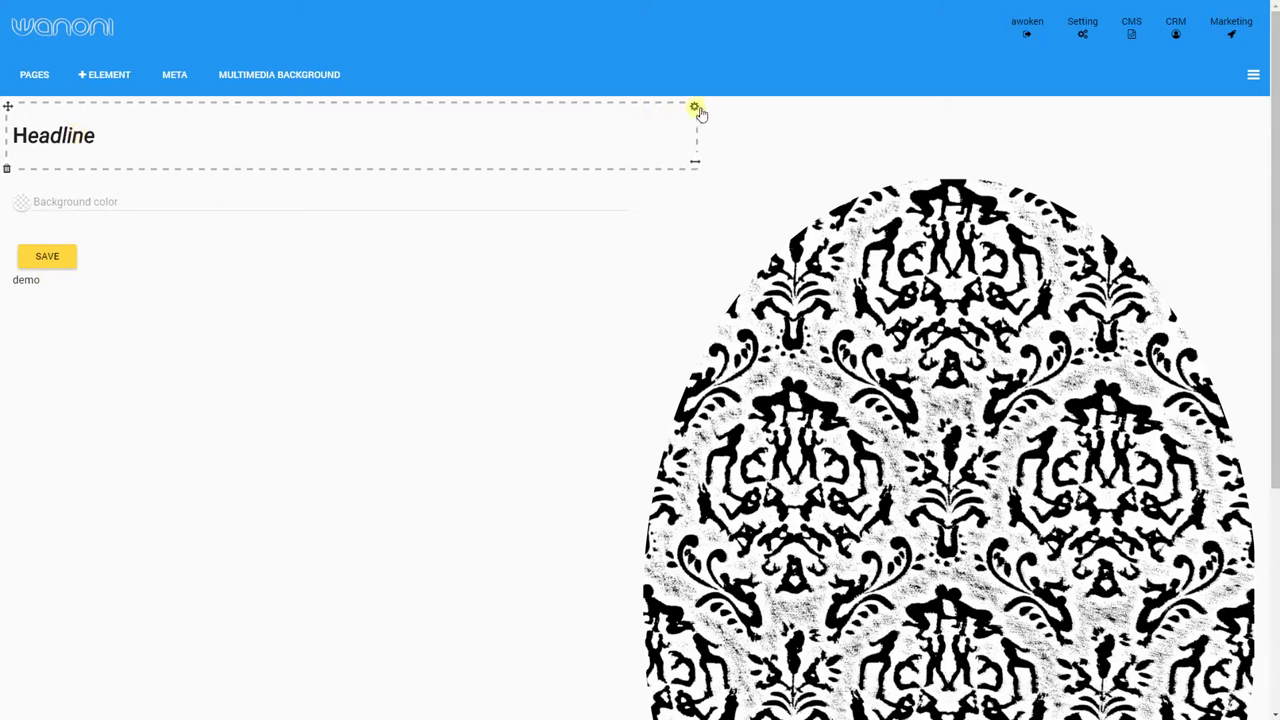
pyautogui.click(698, 110)
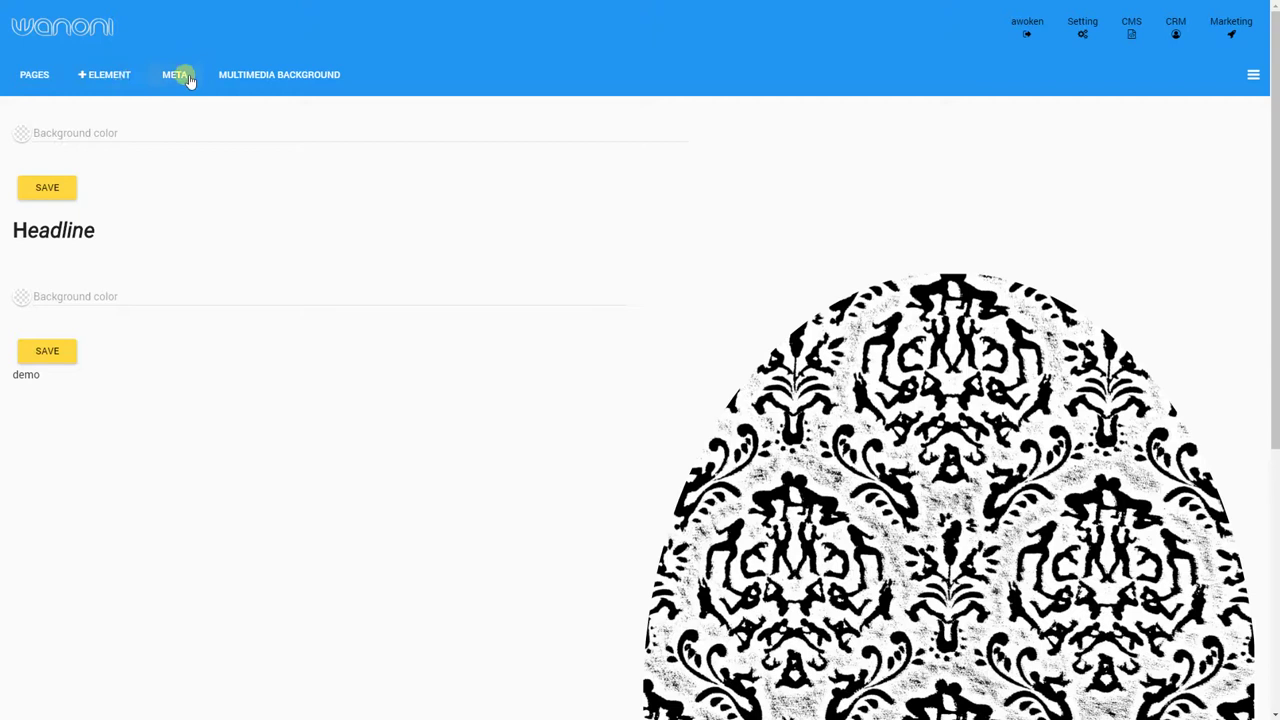
# - Look through the available page element types from Blank down to Button, then leave without adding one
pyautogui.click(104, 75)
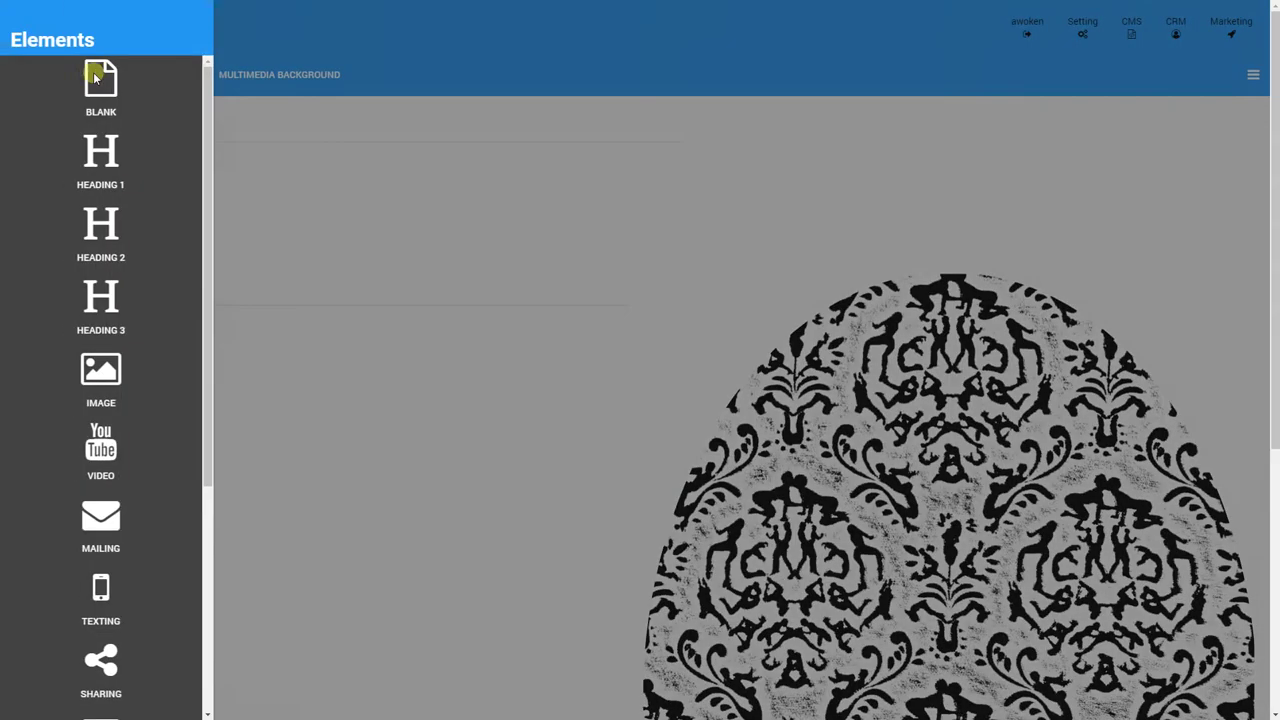
pyautogui.scroll(-7, 129, 330)
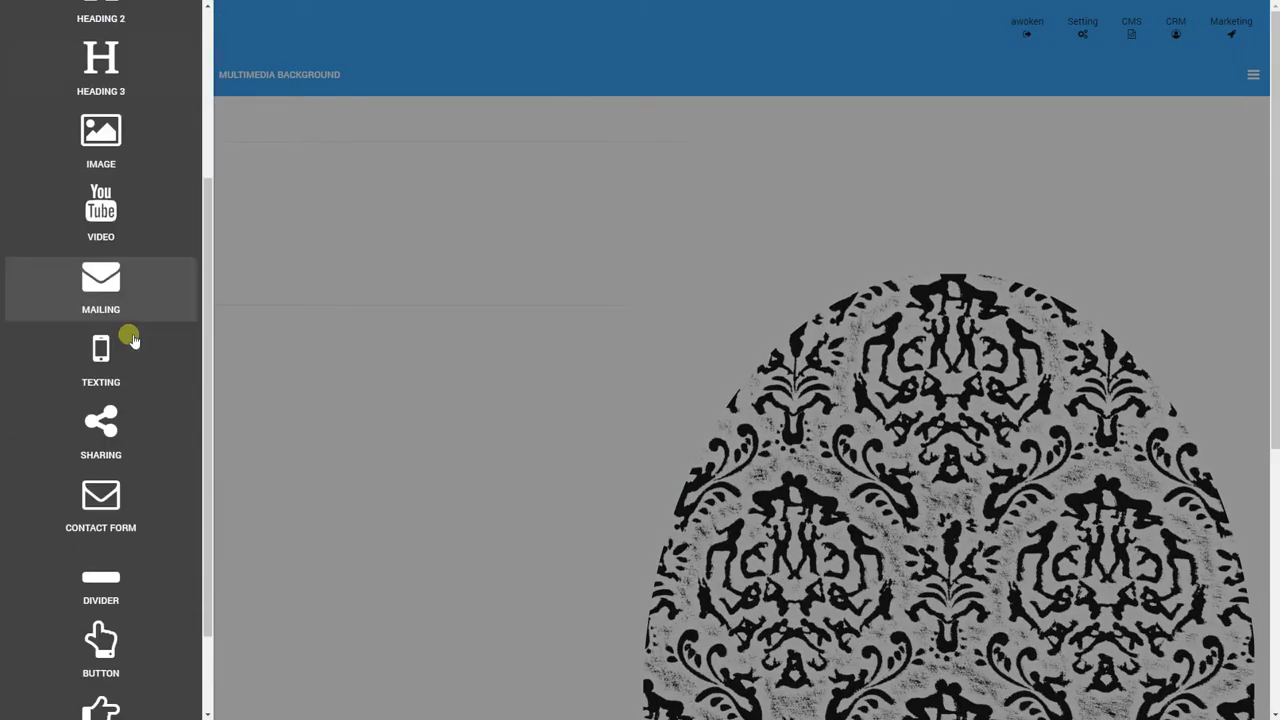
pyautogui.scroll(-2, 119, 470)
pyautogui.scroll(10, 114, 457)
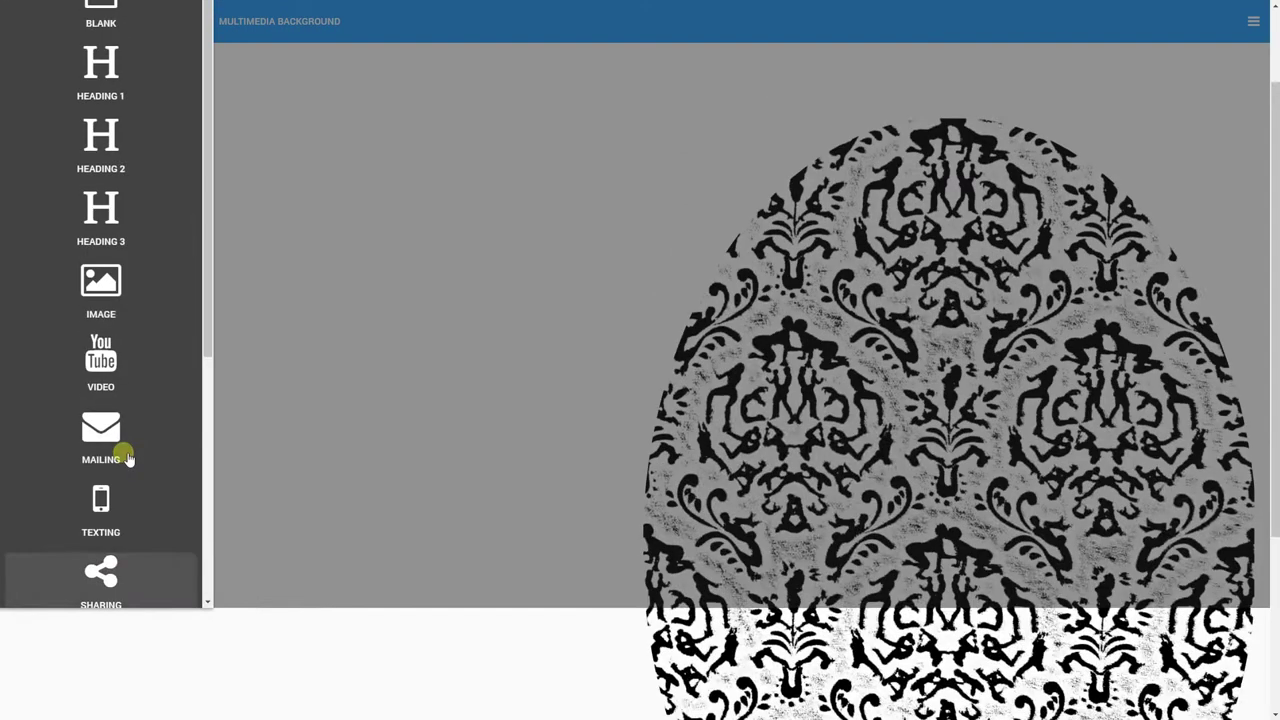
pyautogui.click(455, 47)
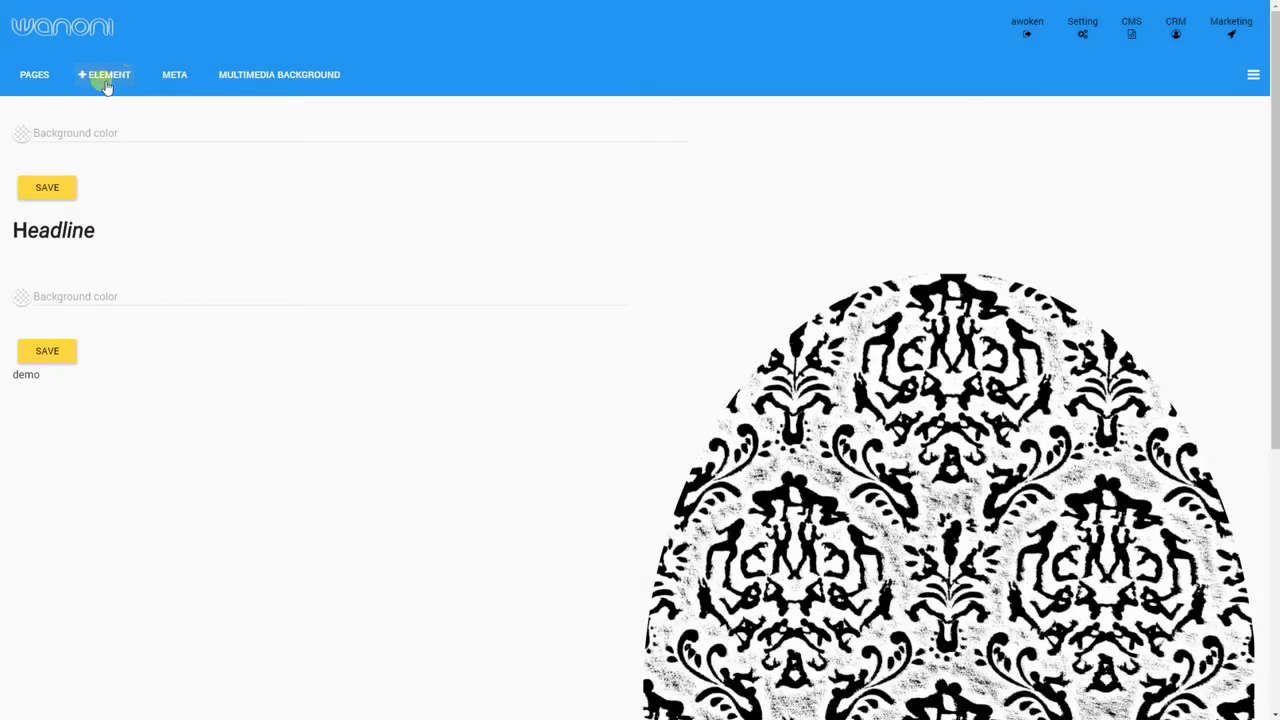
# - Set the page's meta description to "demo page", choose the black-and-white pattern as the suggested bot image, and save
pyautogui.click(174, 77)
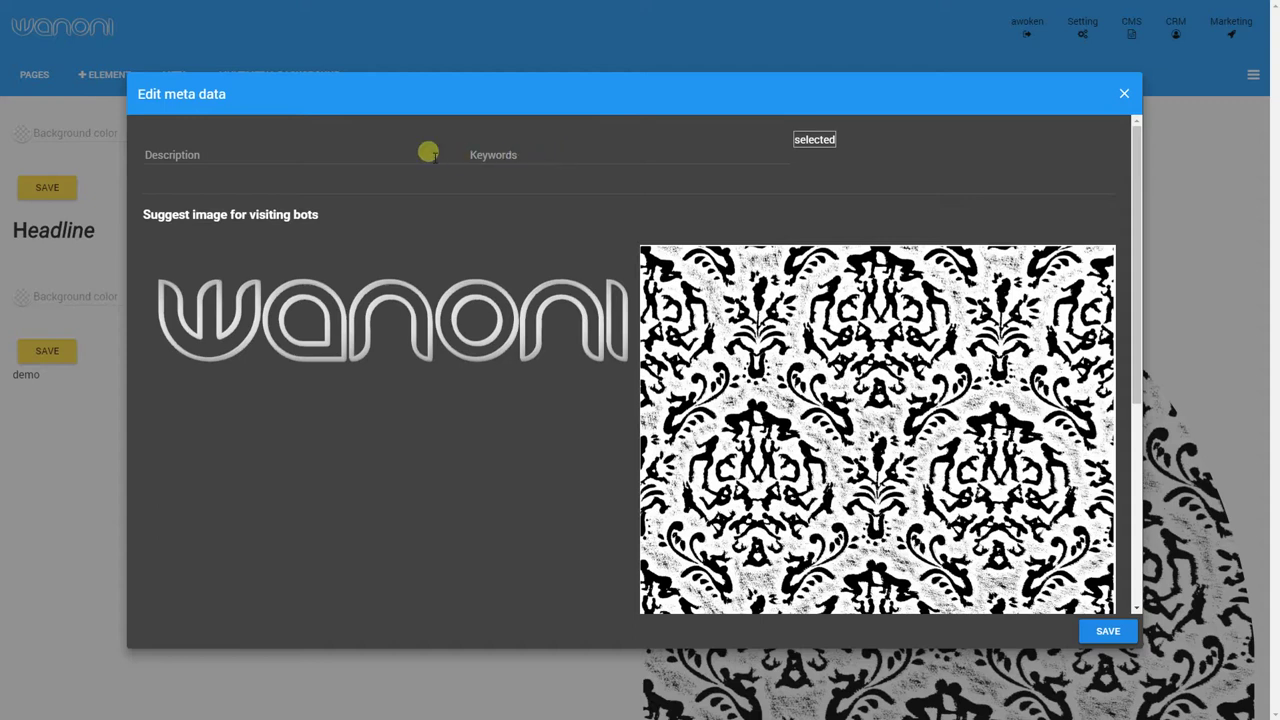
pyautogui.click(276, 155)
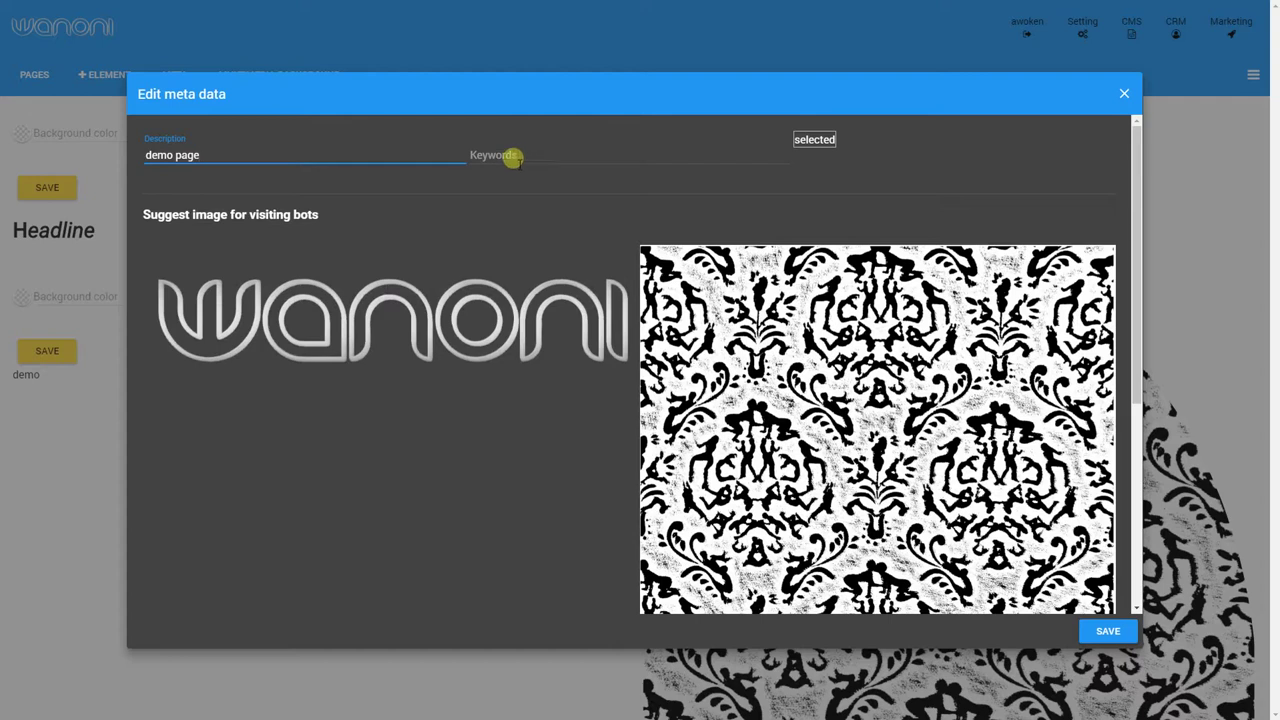
pyautogui.click(335, 323)
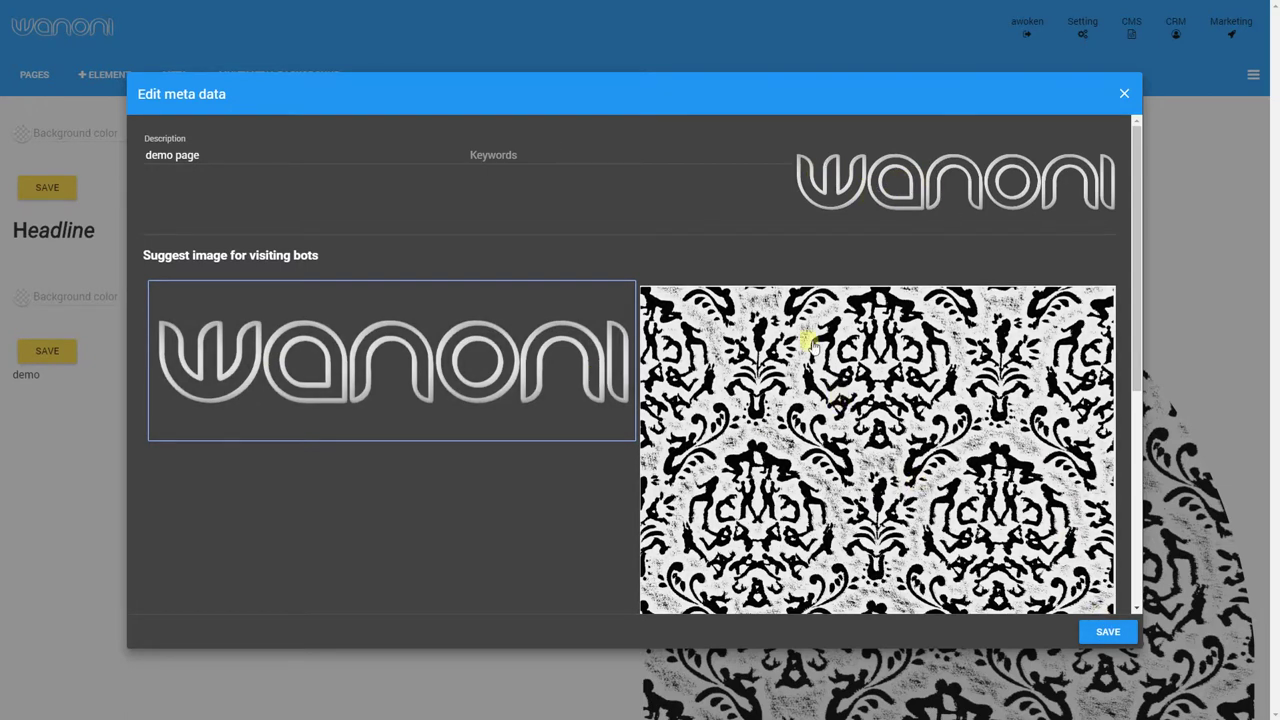
pyautogui.click(815, 391)
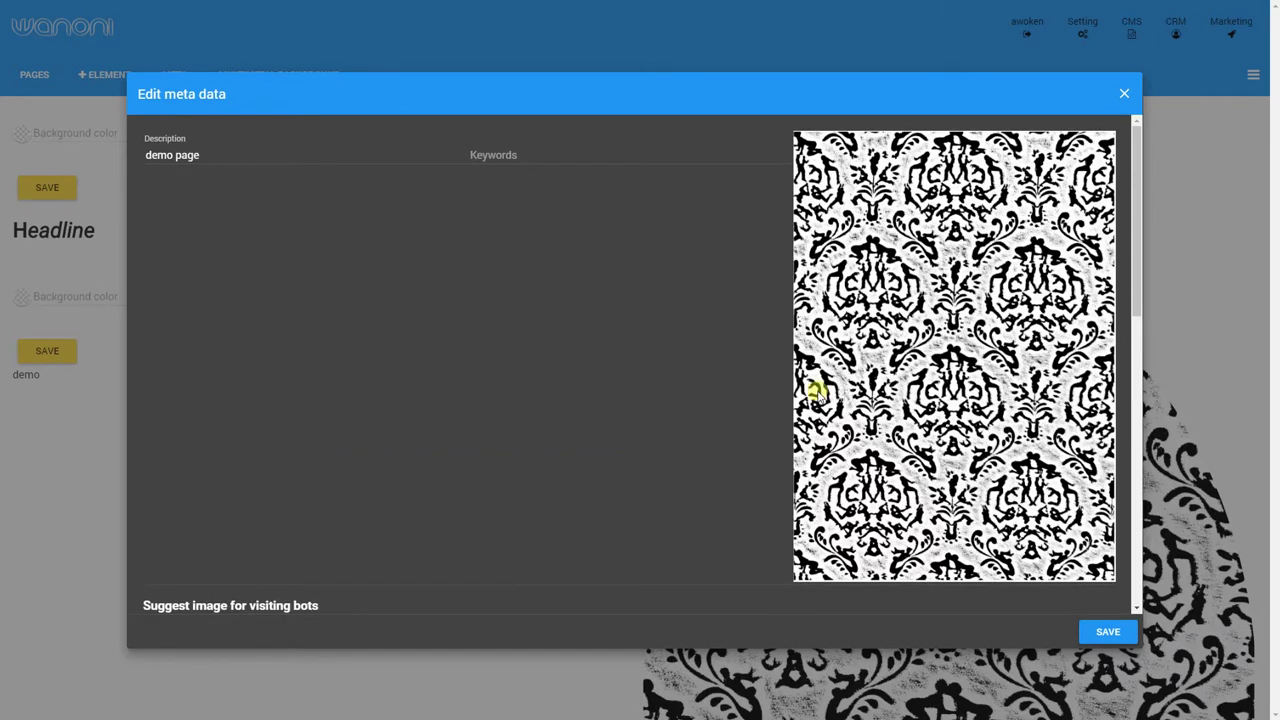
pyautogui.click(1105, 630)
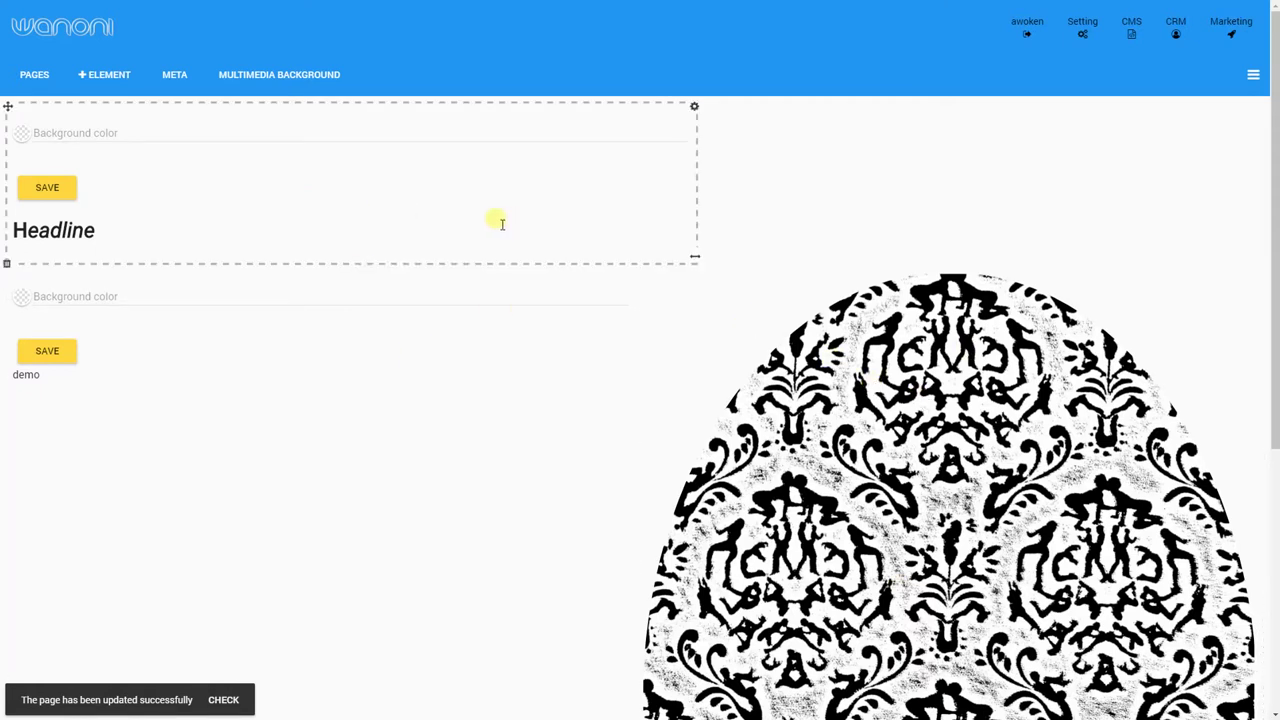
# - Add a Sharing element with social media buttons beneath the text element
pyautogui.click(100, 76)
pyautogui.scroll(-4, 97, 400)
pyautogui.moveTo(100, 326); pyautogui.dragTo(489, 403)
pyautogui.scroll(-3, 491, 403)
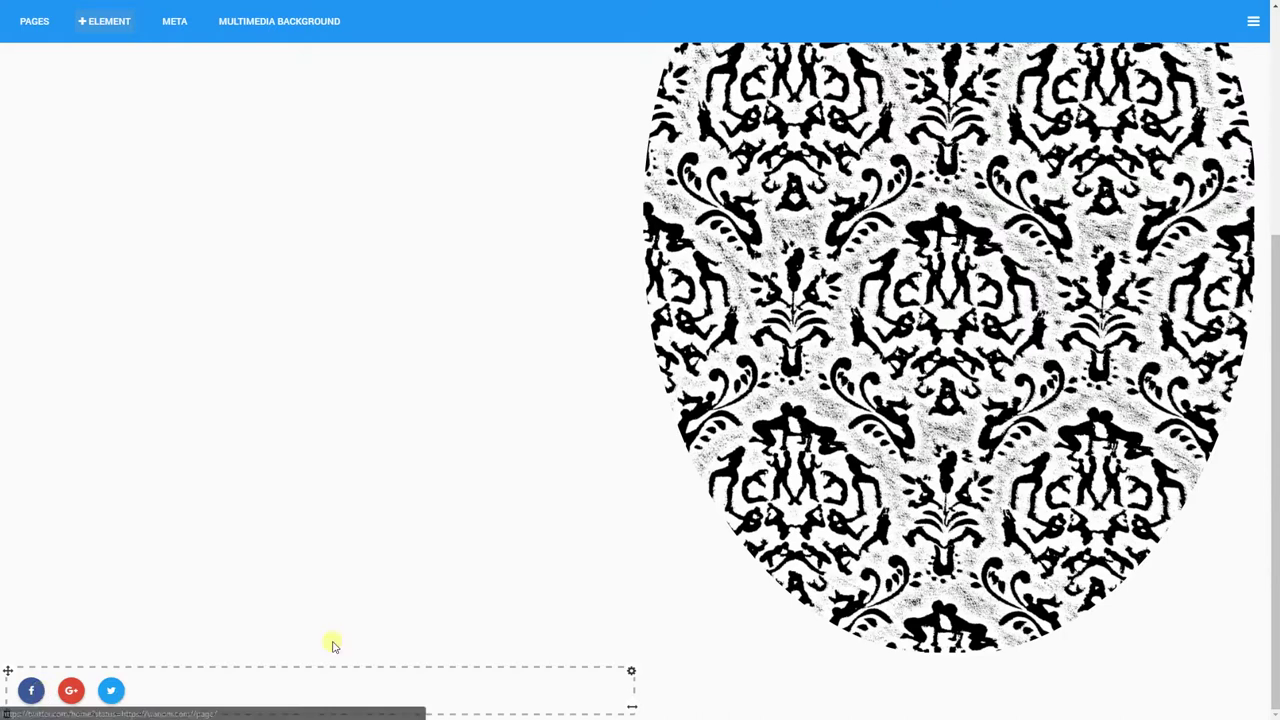
pyautogui.scroll(3, 454, 603)
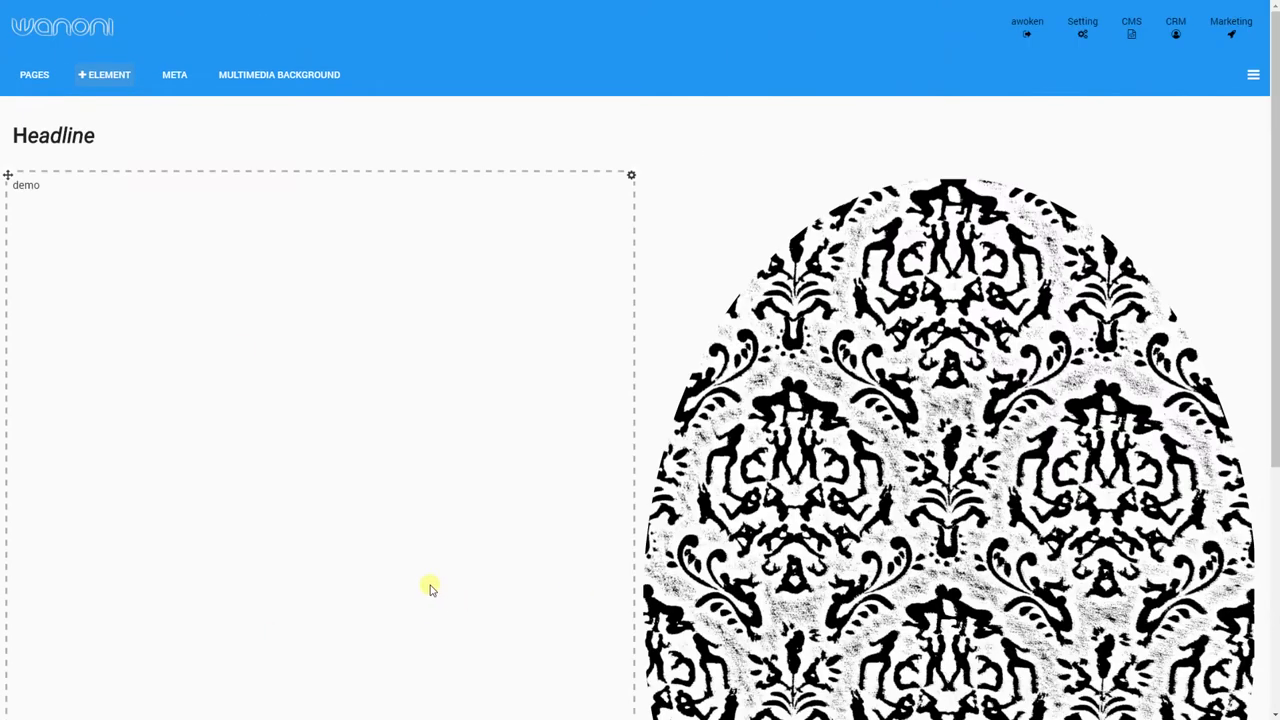
# - View the video background URL prompt and the page's homepage, menu and footer options without changing anything
pyautogui.click(276, 76)
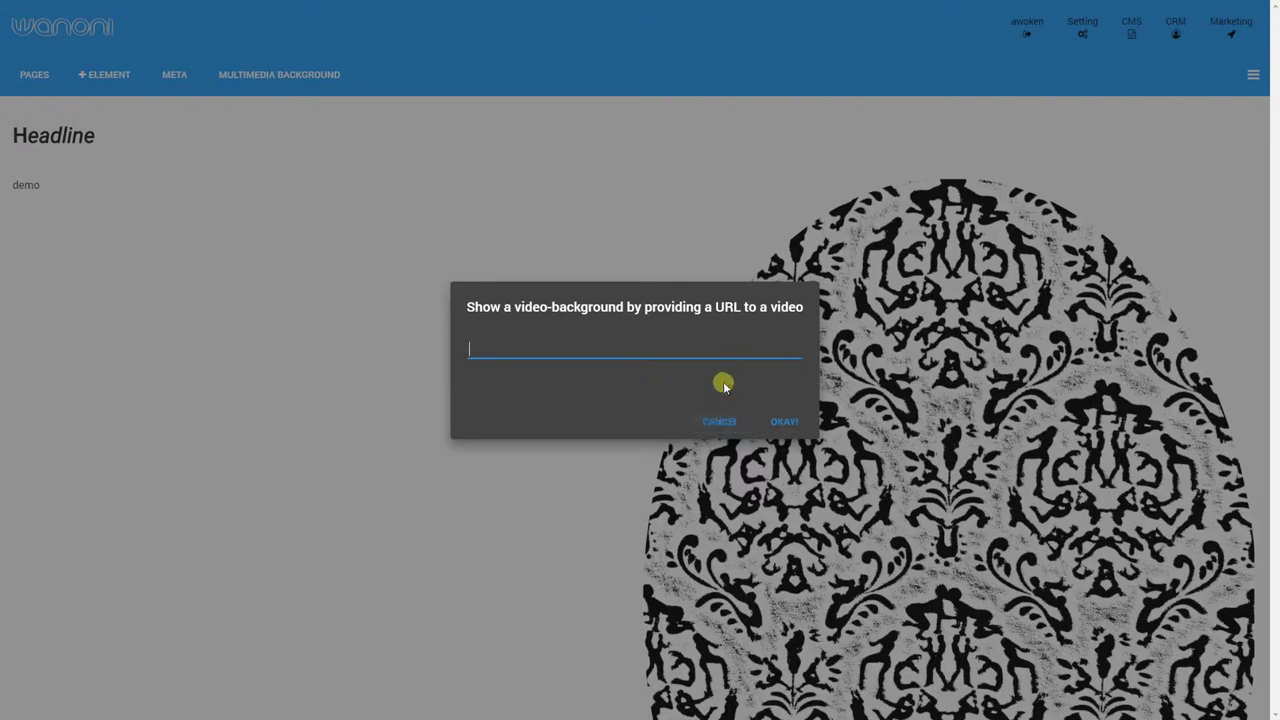
pyautogui.click(722, 421)
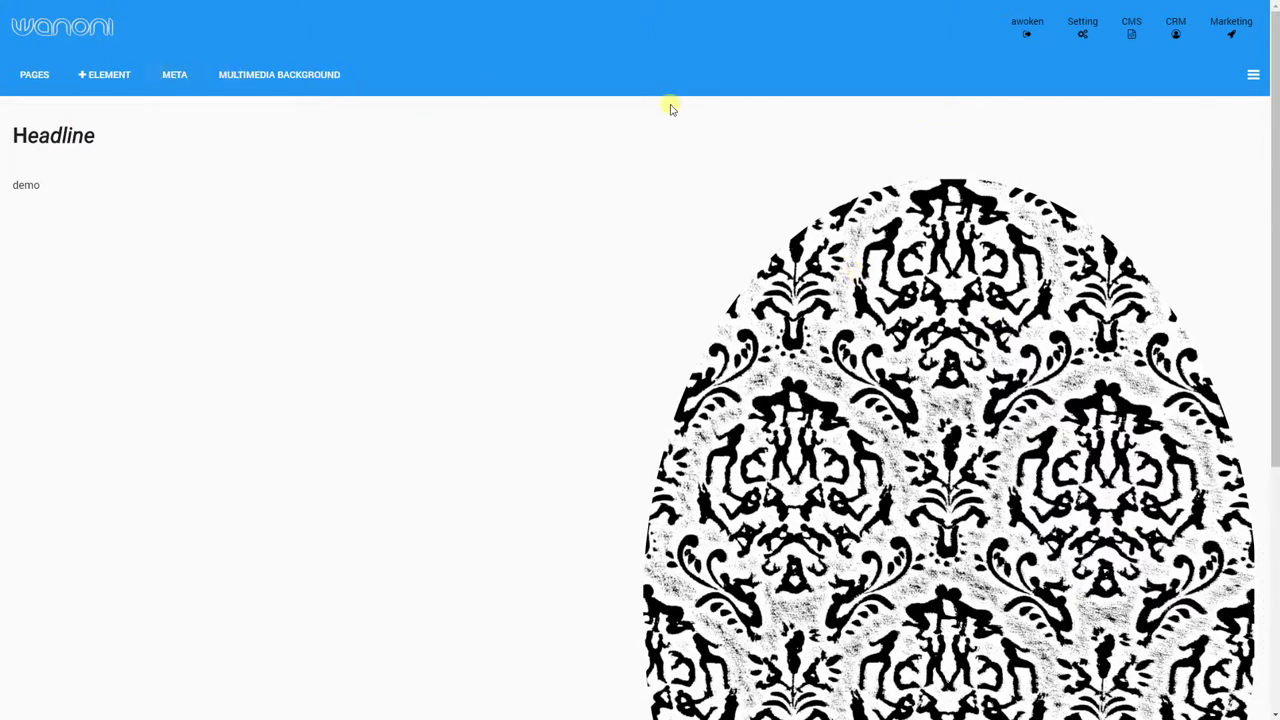
pyautogui.click(1234, 80)
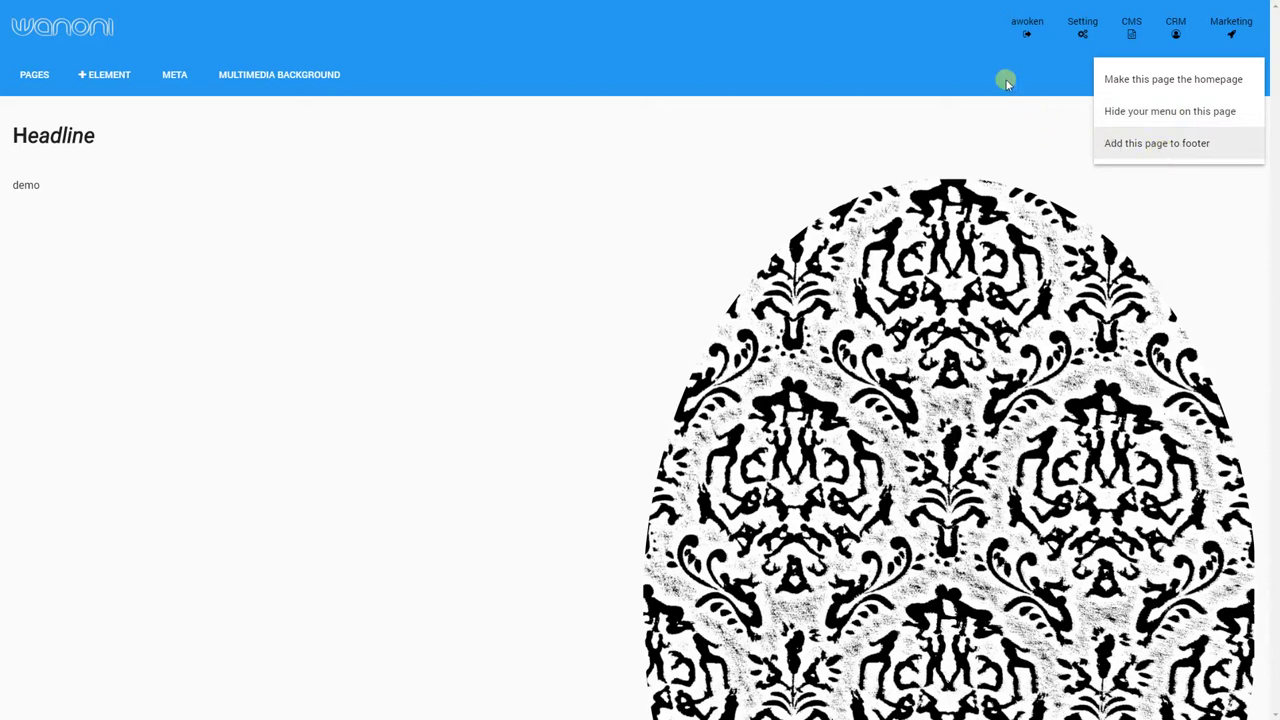
pyautogui.click(949, 67)
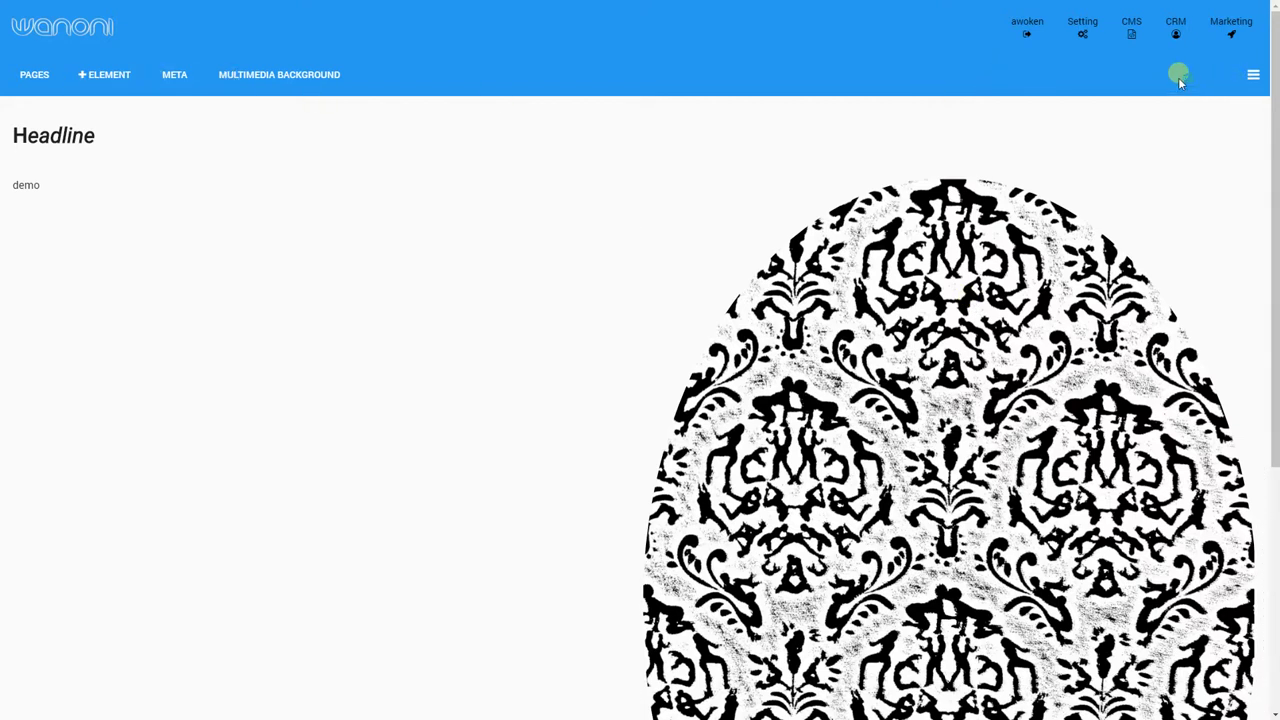
# - Open the top menu in the CMS menu editor and remove its Startseite, Formulare and wanoni.com items
pyautogui.click(1131, 27)
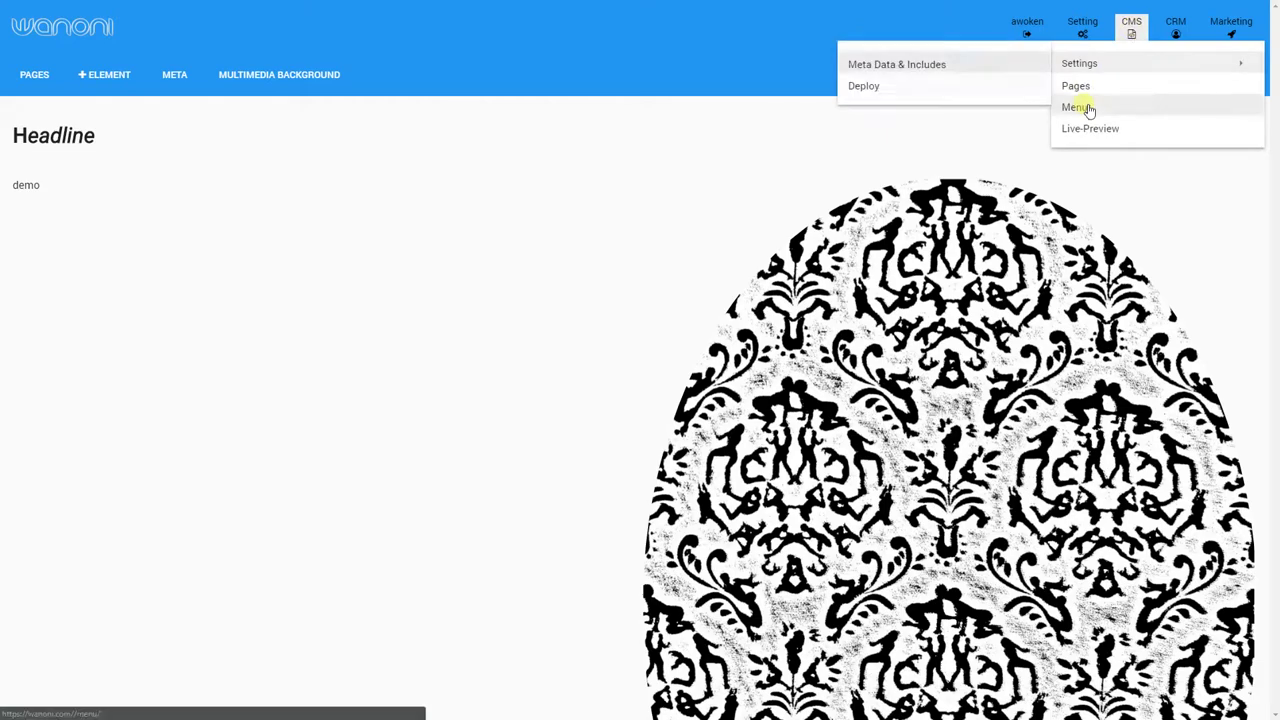
pyautogui.click(1088, 108)
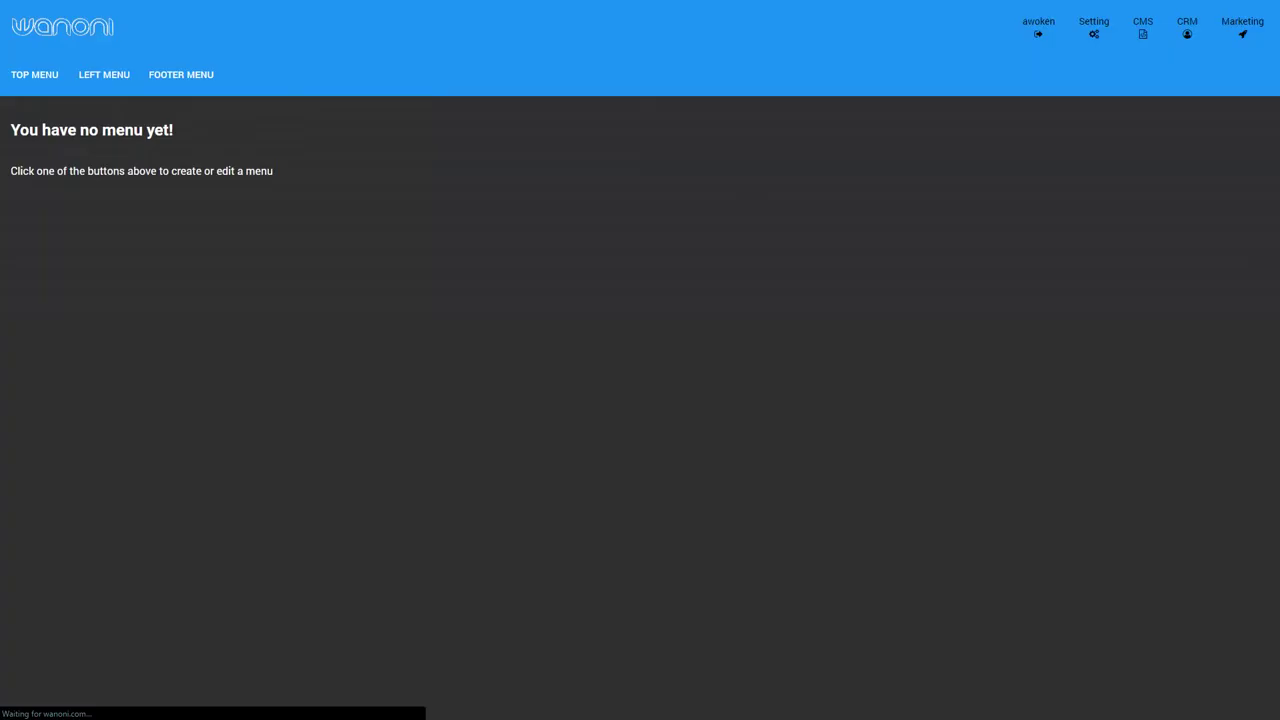
pyautogui.click(57, 64)
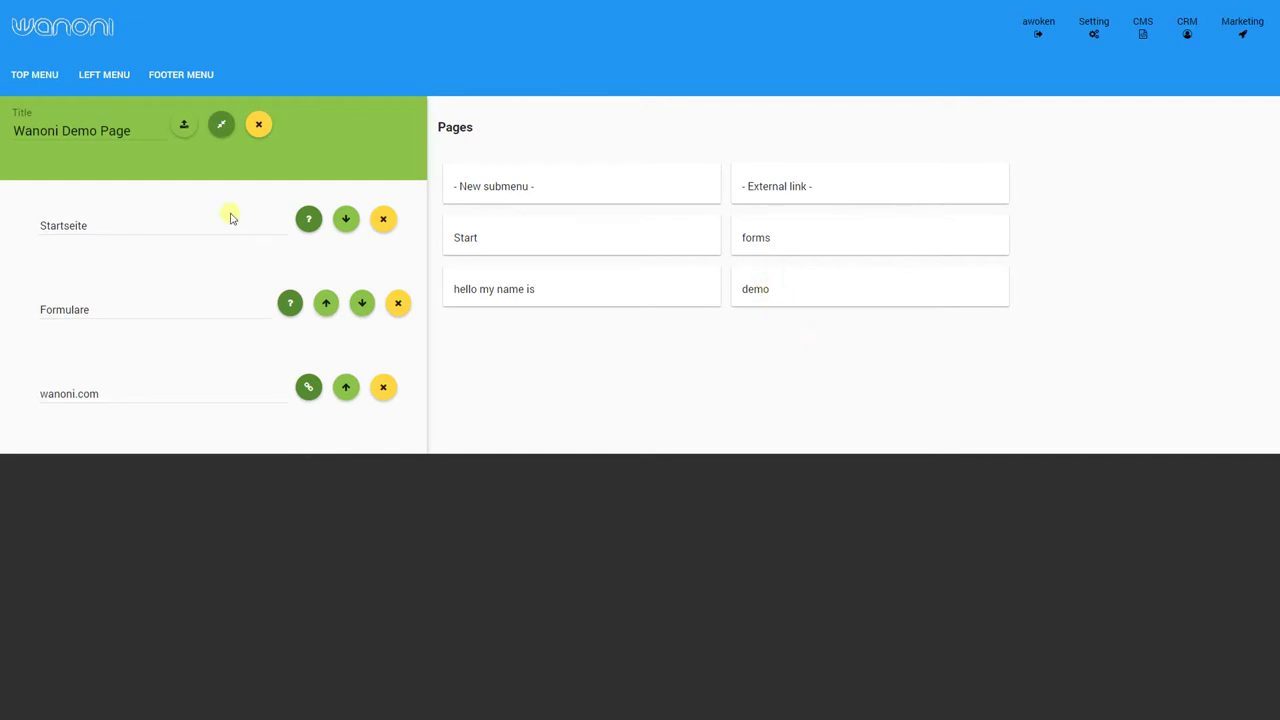
pyautogui.click(392, 229)
pyautogui.click(742, 398)
pyautogui.click(383, 219)
pyautogui.click(779, 401)
pyautogui.click(347, 219)
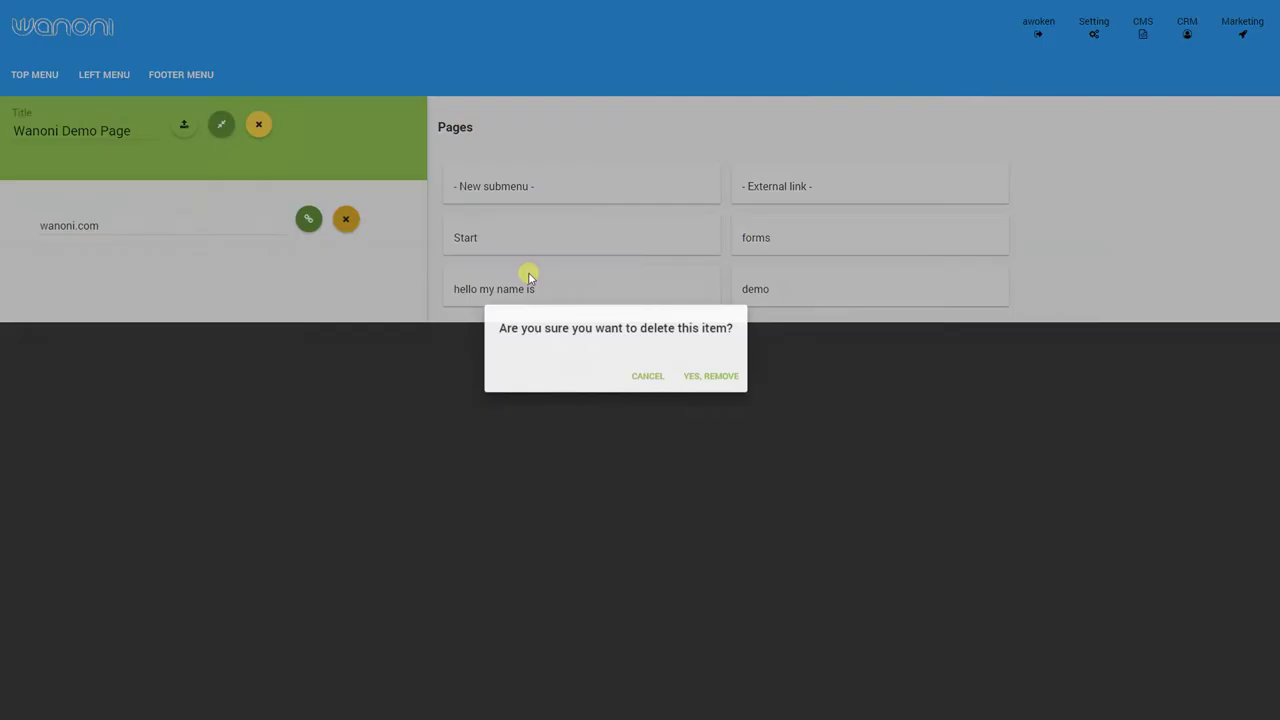
pyautogui.click(758, 392)
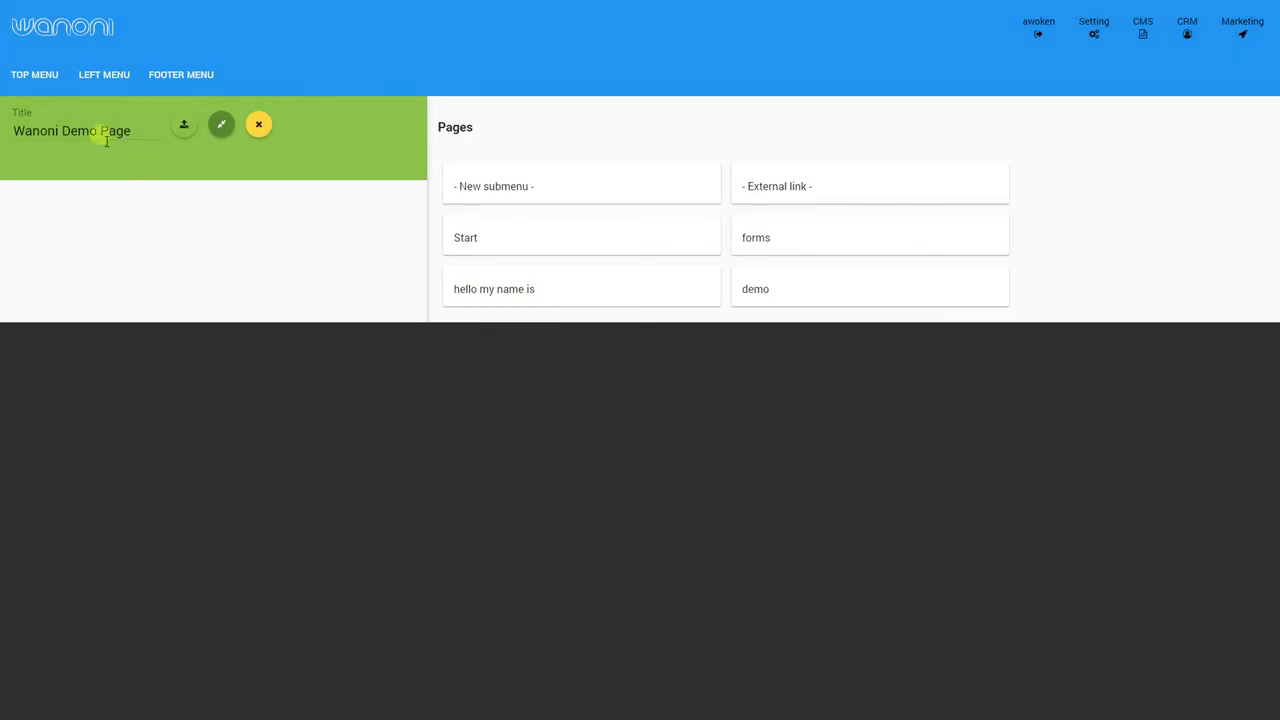
# - Delete the complete "Wanoni Demo Page" menu and save a new menu titled "demo page"
pyautogui.click(258, 127)
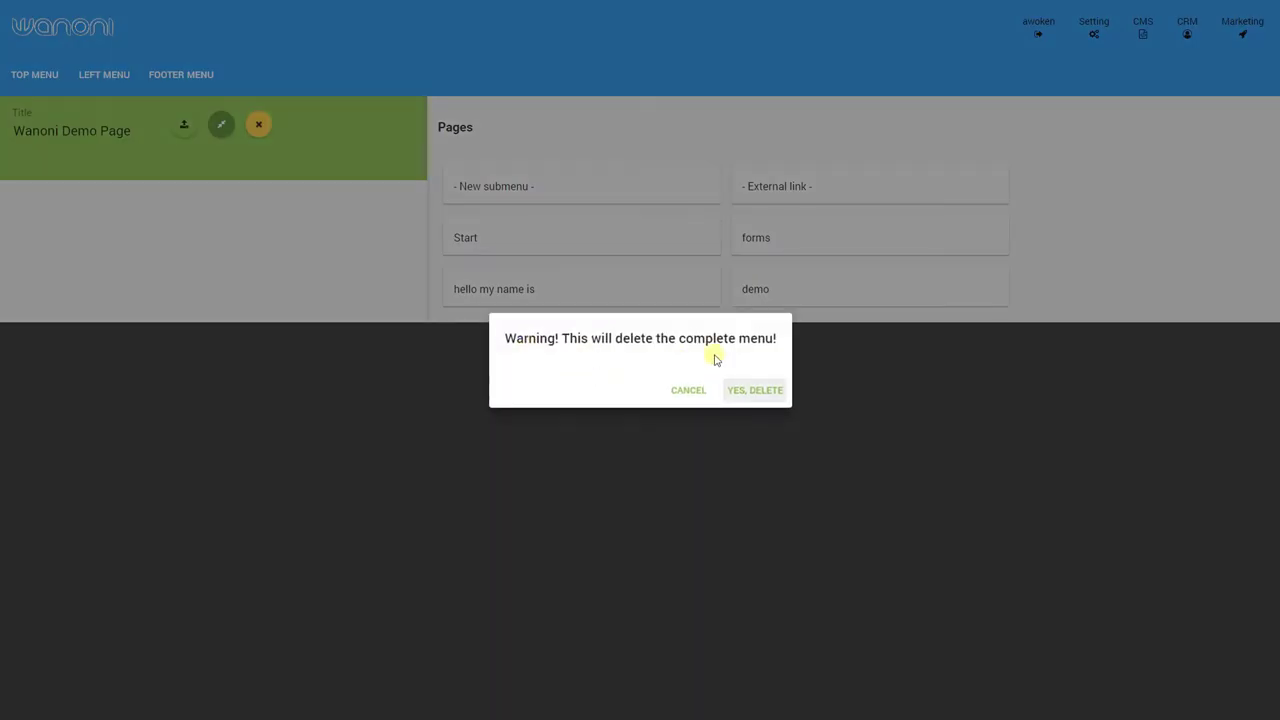
pyautogui.click(759, 396)
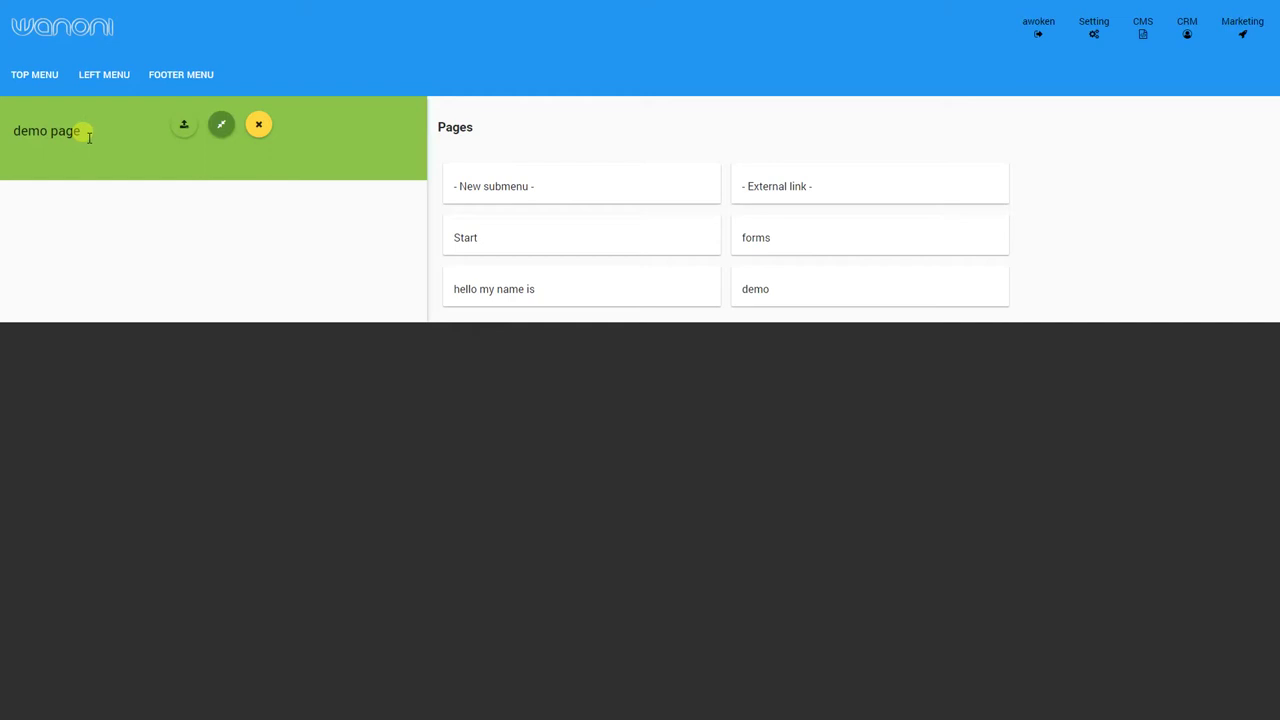
pyautogui.click(193, 136)
pyautogui.click(626, 11)
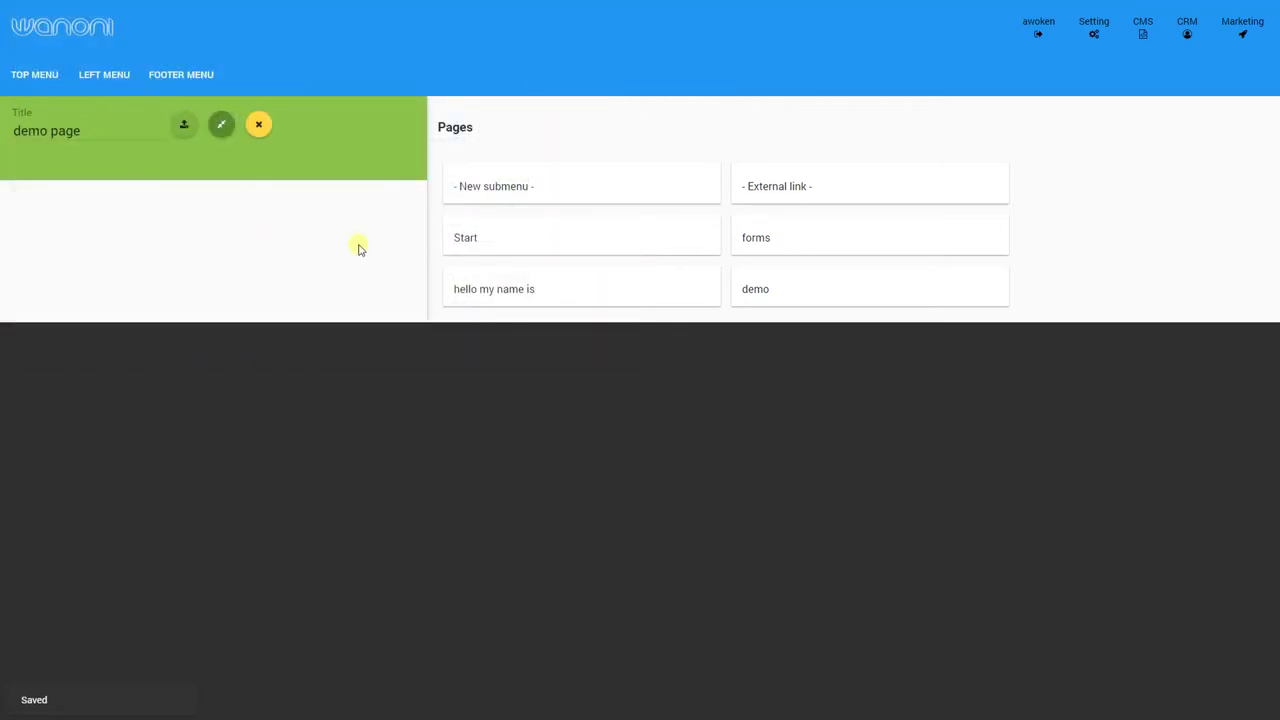
# - Add the demo page to the new menu and rename its entry "Demo page", saving the change
pyautogui.moveTo(776, 291); pyautogui.dragTo(196, 218)
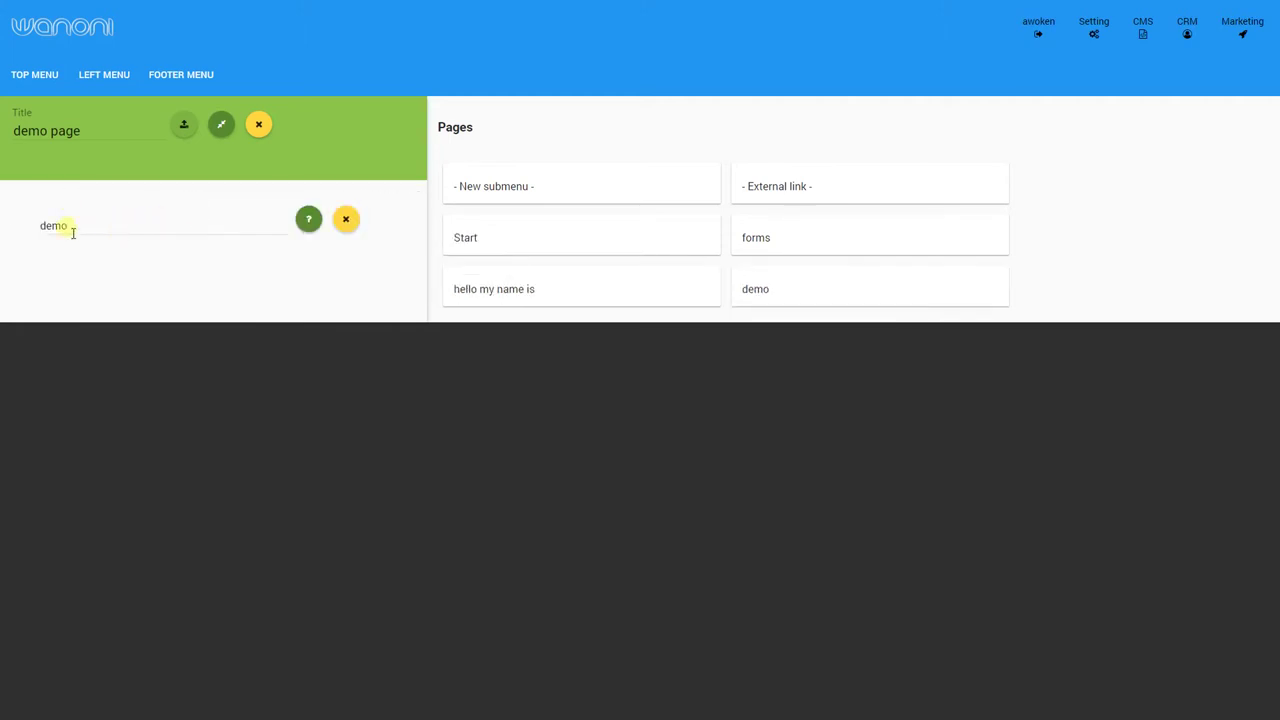
pyautogui.moveTo(114, 229); pyautogui.dragTo(29, 224)
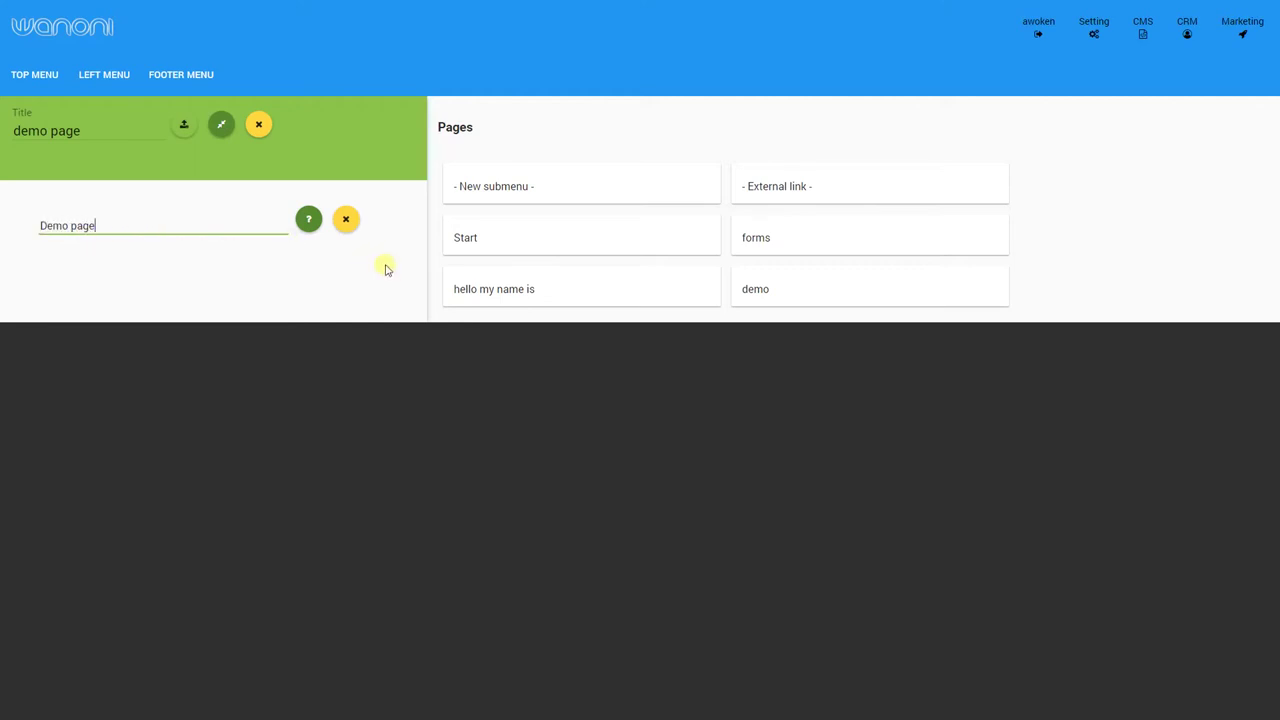
pyautogui.click(1125, 193)
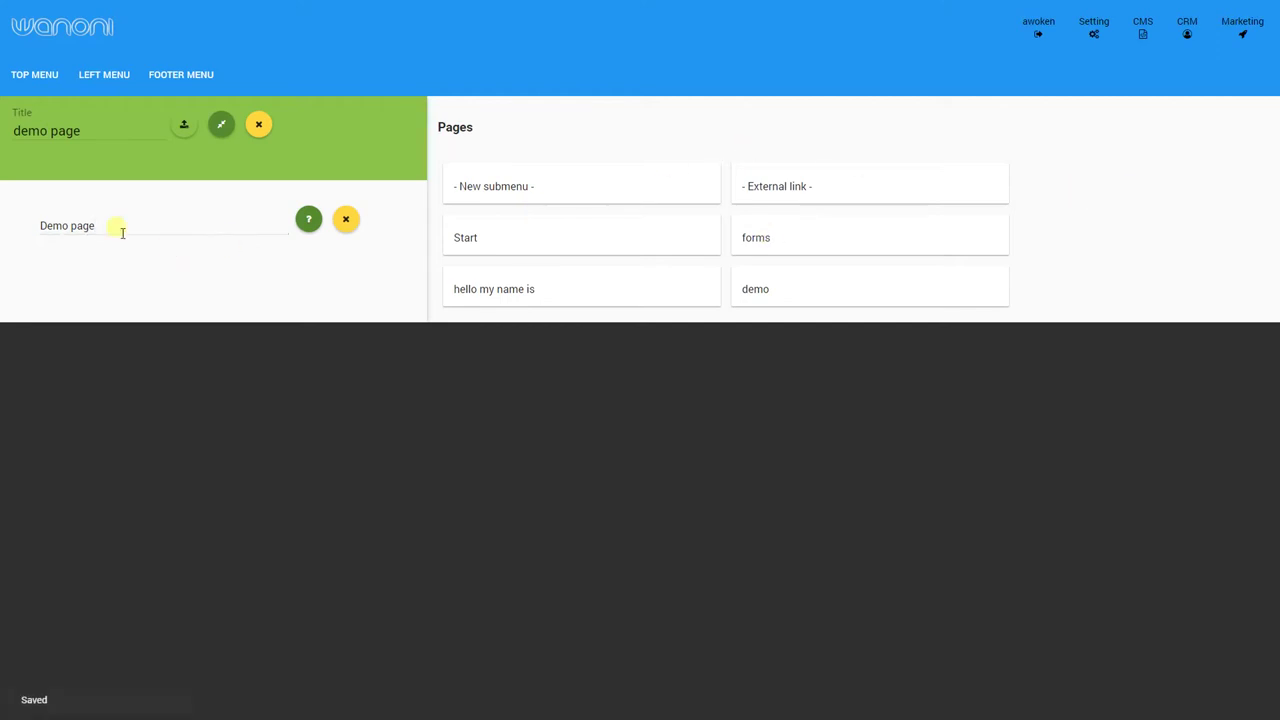
# - Add a submenu named "submenu" with the demo page nested inside it, and check which page the nested entry opens
pyautogui.moveTo(514, 189); pyautogui.dragTo(169, 211)
pyautogui.click(100, 313)
pyautogui.moveTo(100, 313); pyautogui.dragTo(42, 312)
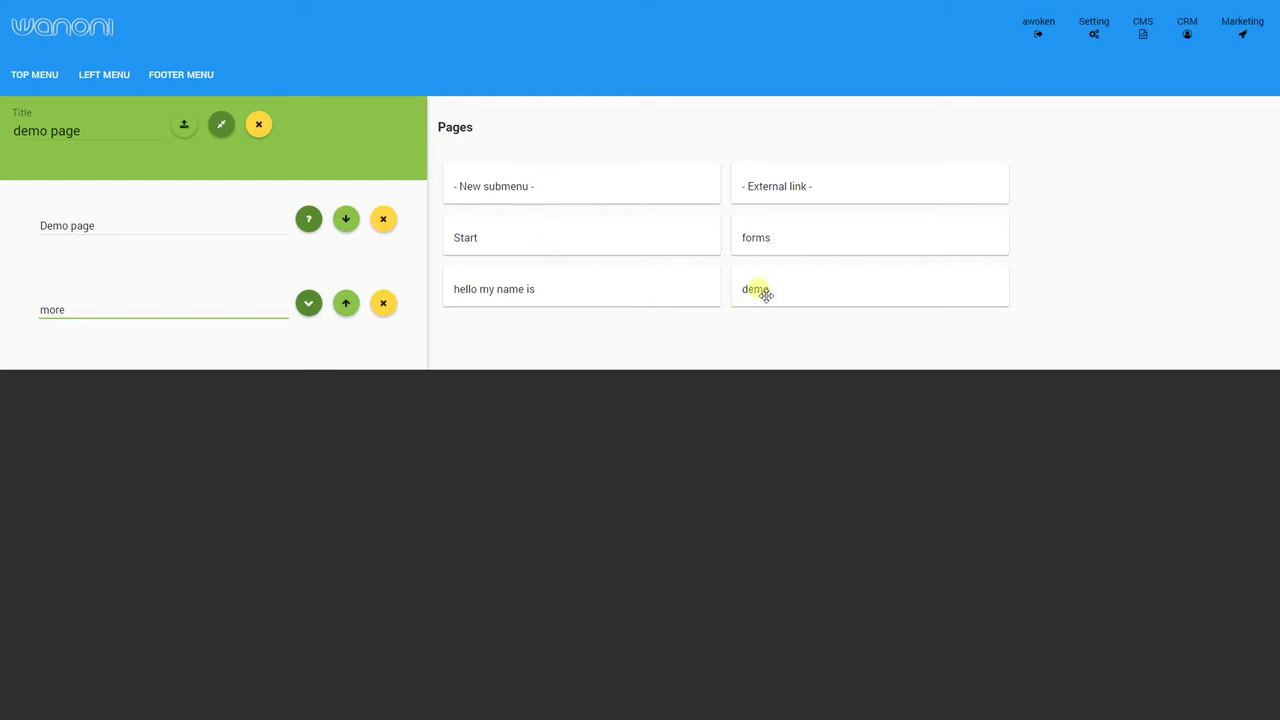
pyautogui.moveTo(766, 295); pyautogui.dragTo(271, 446)
pyautogui.click(122, 312)
pyautogui.hotkey('ctrl', 'a')
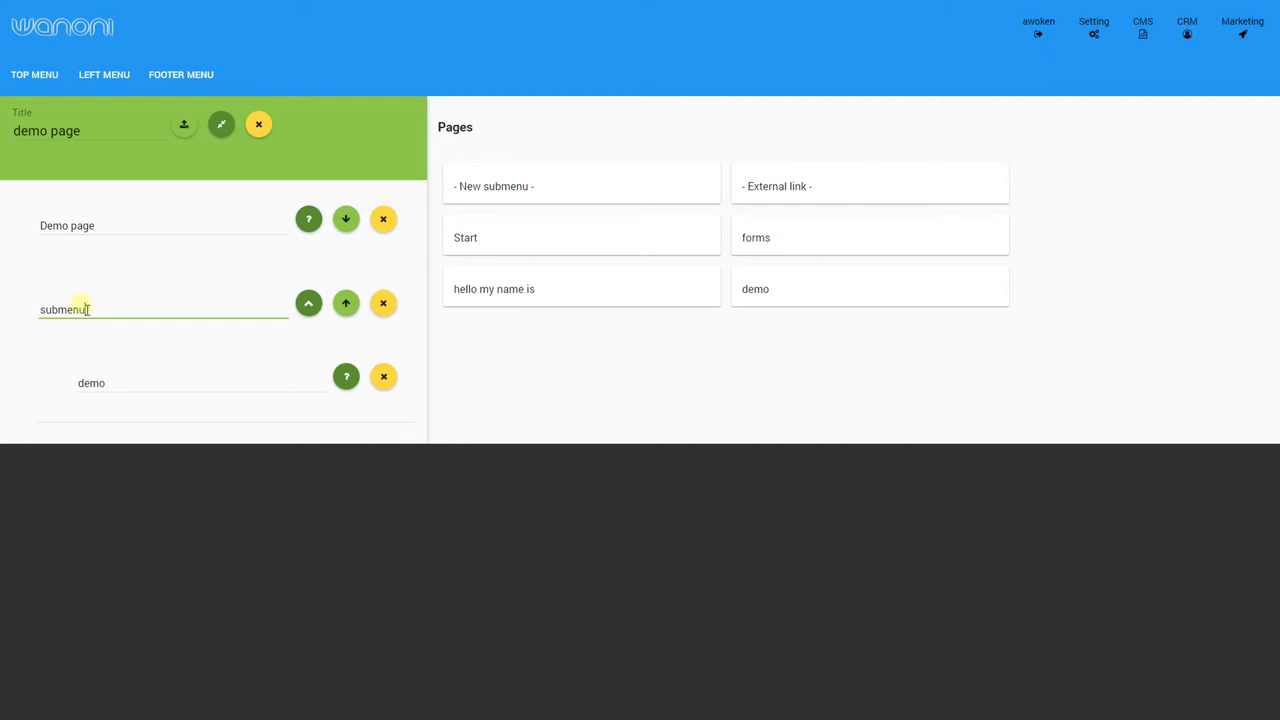
pyautogui.click(58, 369)
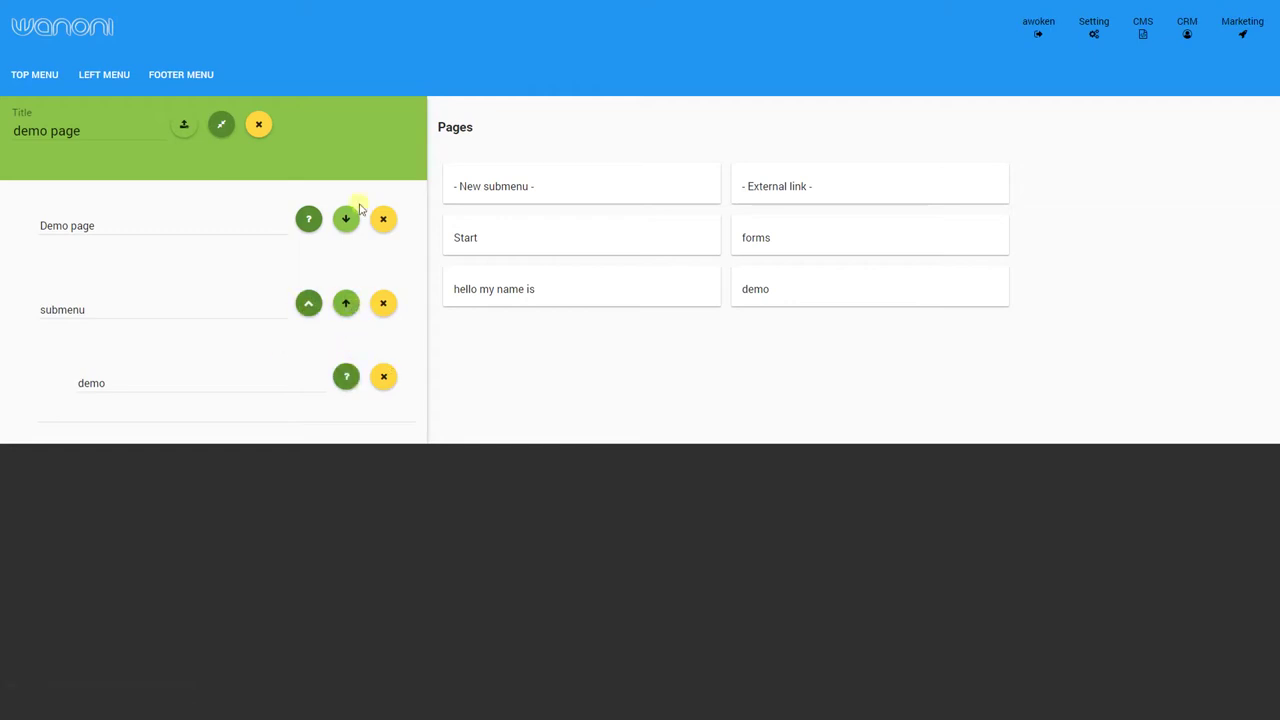
pyautogui.click(346, 378)
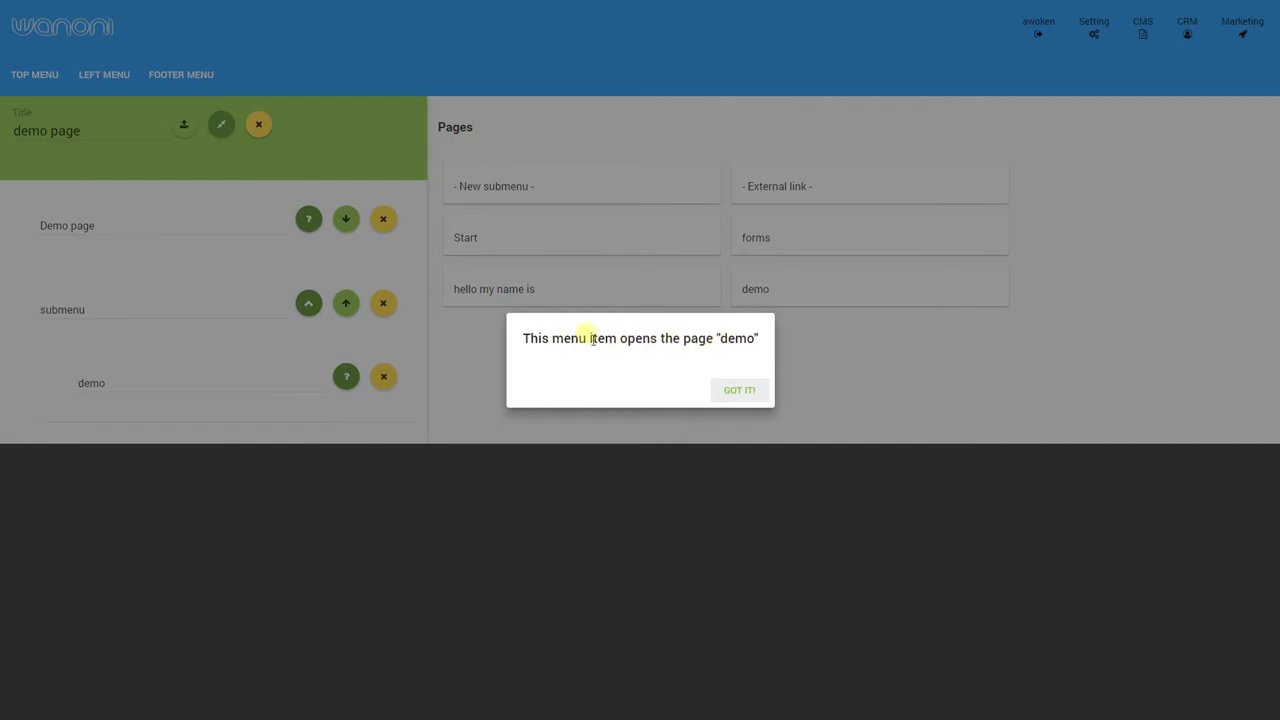
pyautogui.click(740, 391)
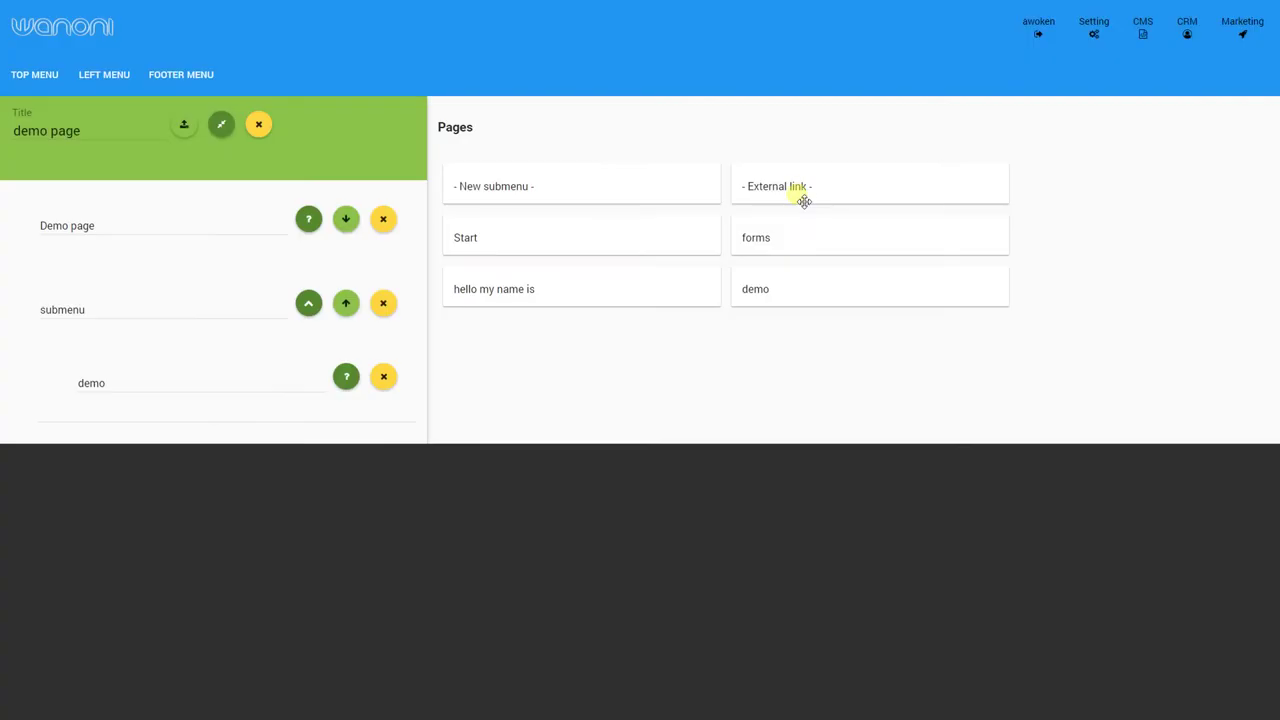
pyautogui.moveTo(803, 193); pyautogui.dragTo(322, 456)
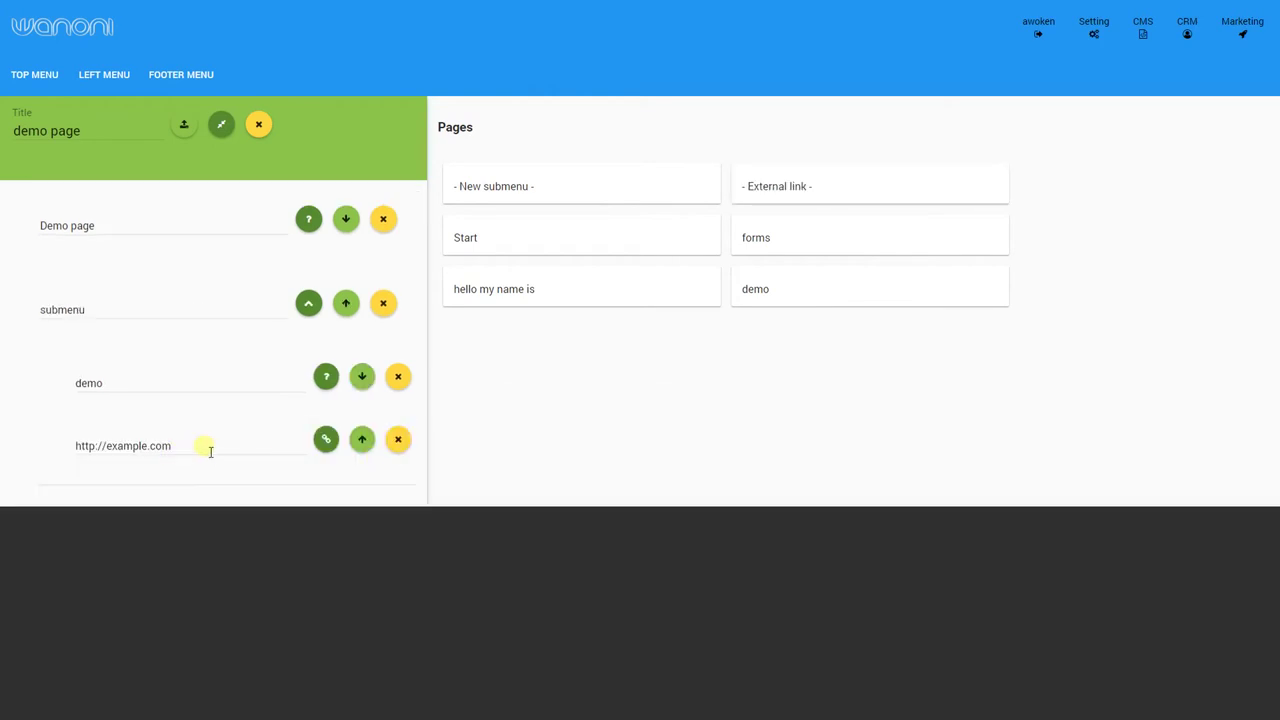
pyautogui.click(326, 439)
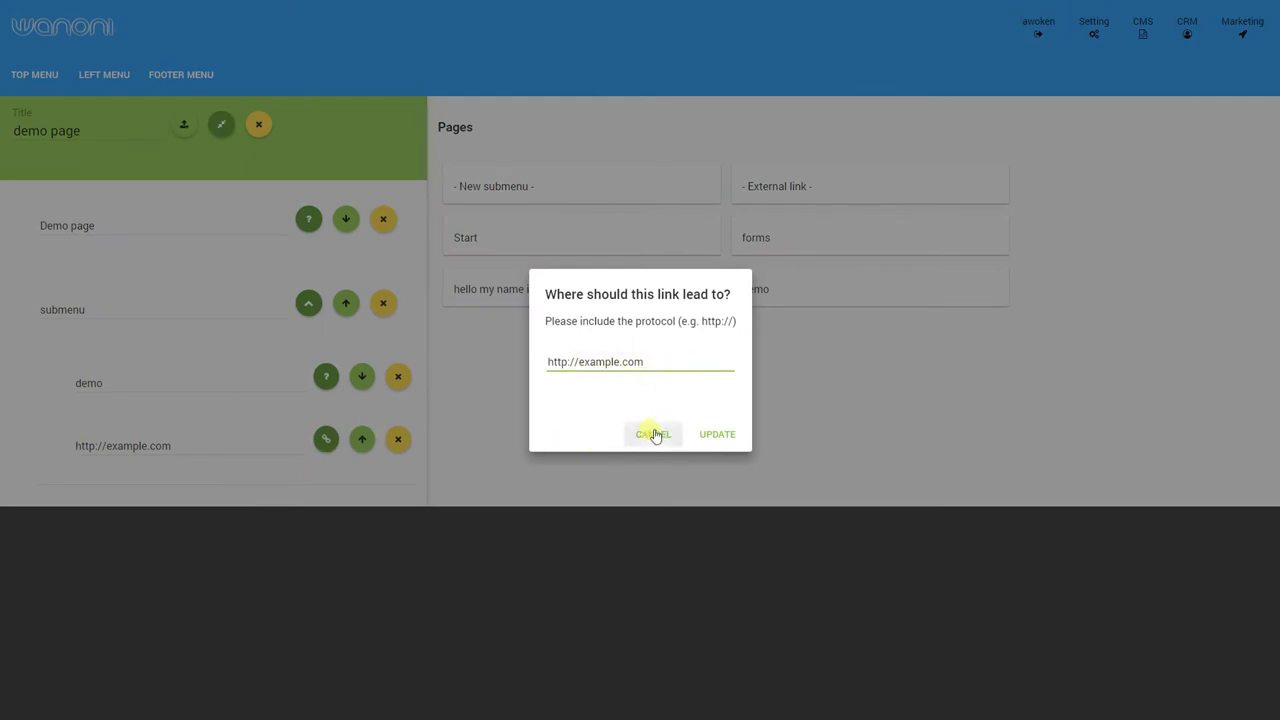
pyautogui.moveTo(578, 362); pyautogui.dragTo(688, 371)
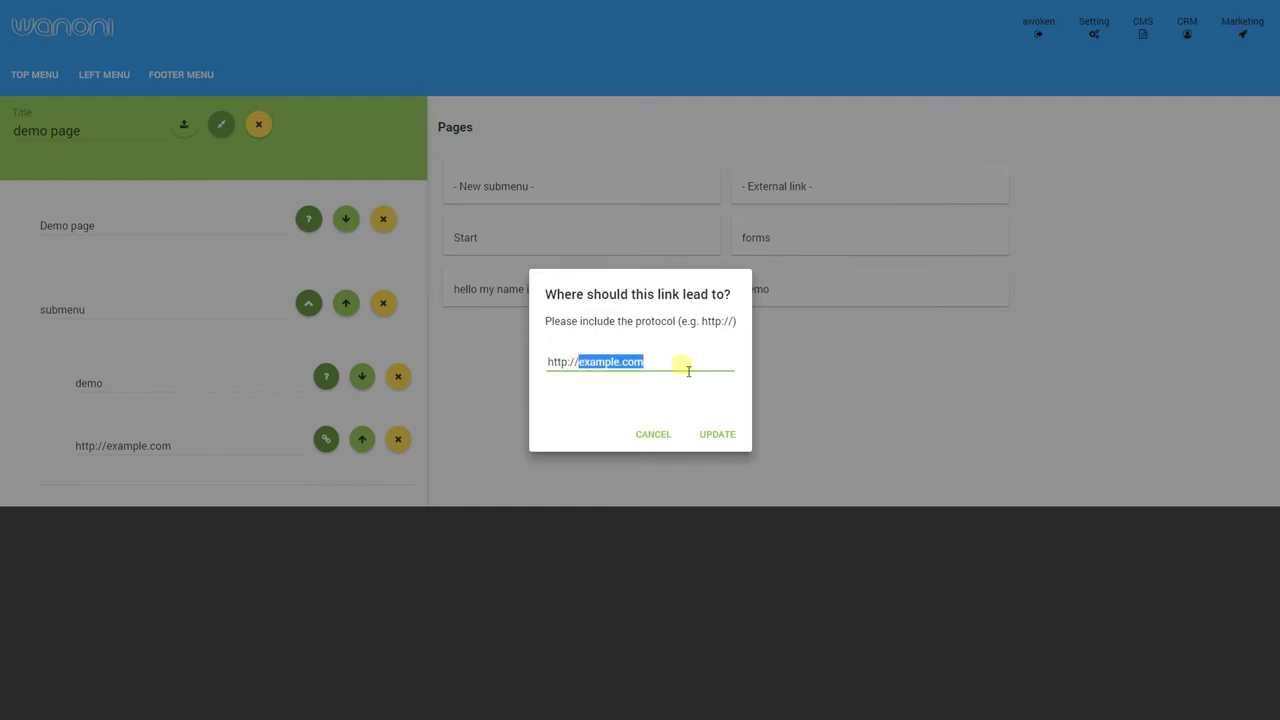
pyautogui.write('wanon')
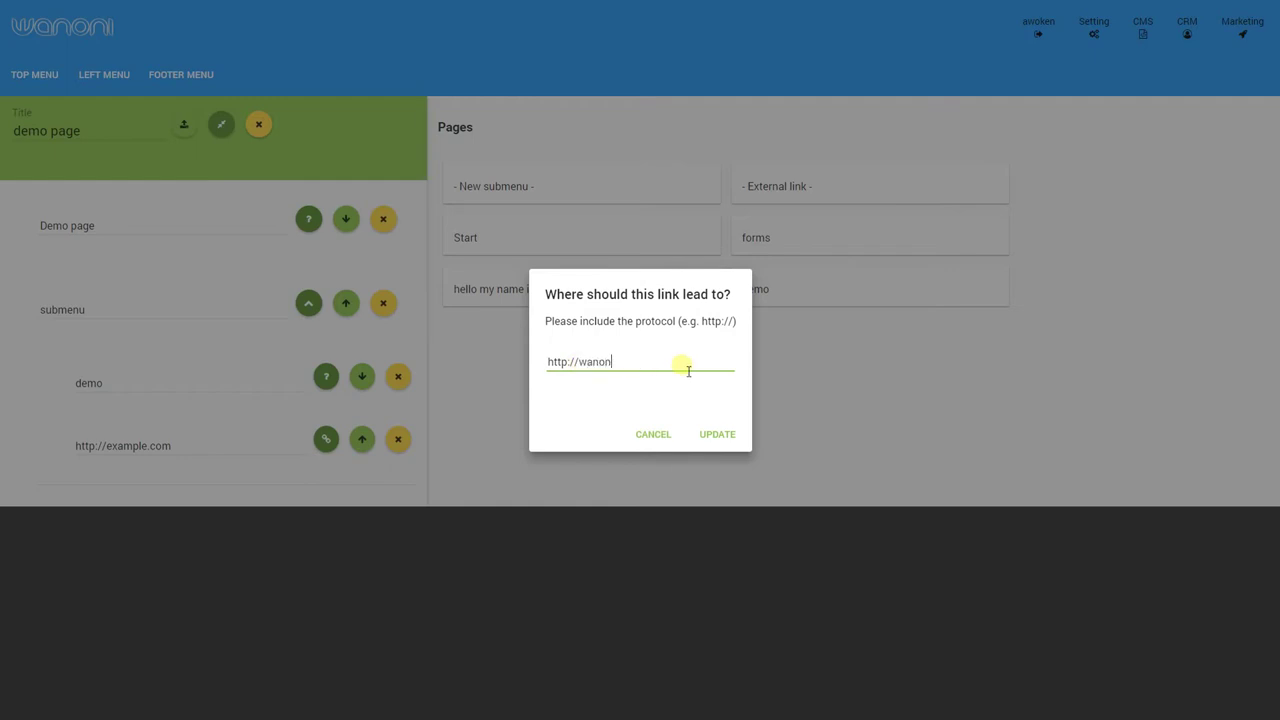
pyautogui.write('i.com')
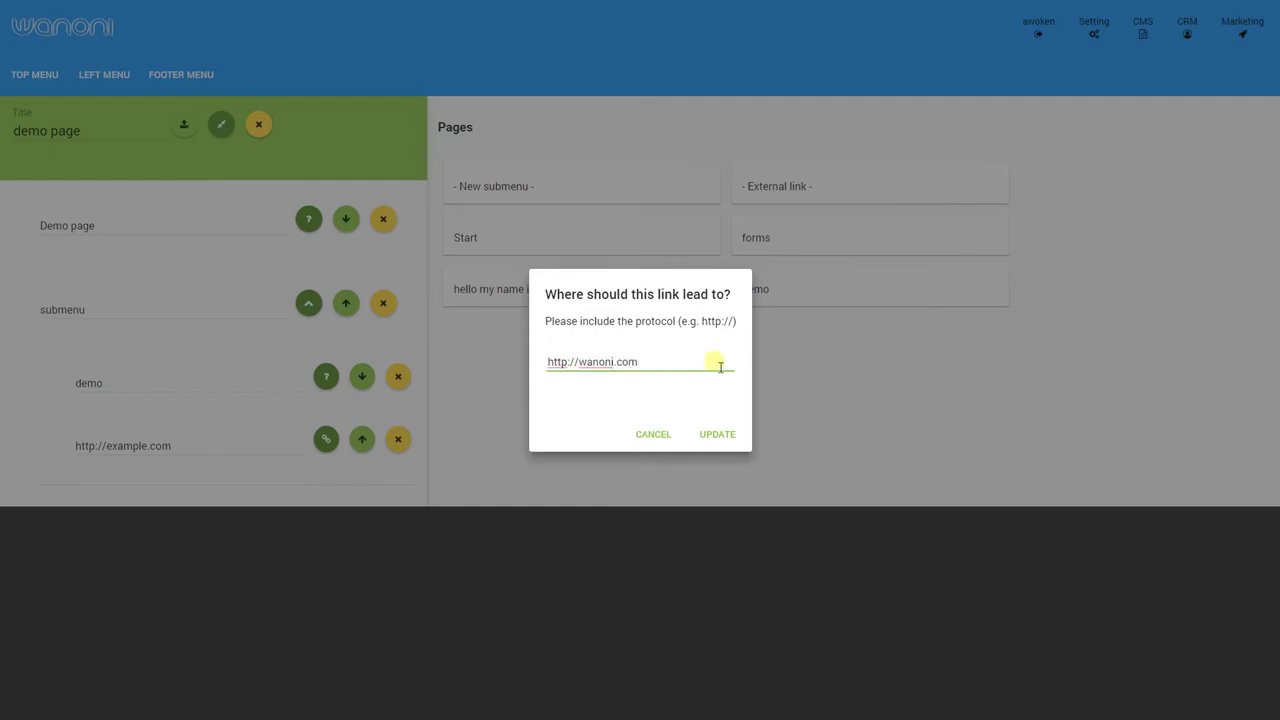
pyautogui.click(719, 435)
pyautogui.moveTo(190, 451); pyautogui.dragTo(72, 451)
pyautogui.write('Nome')
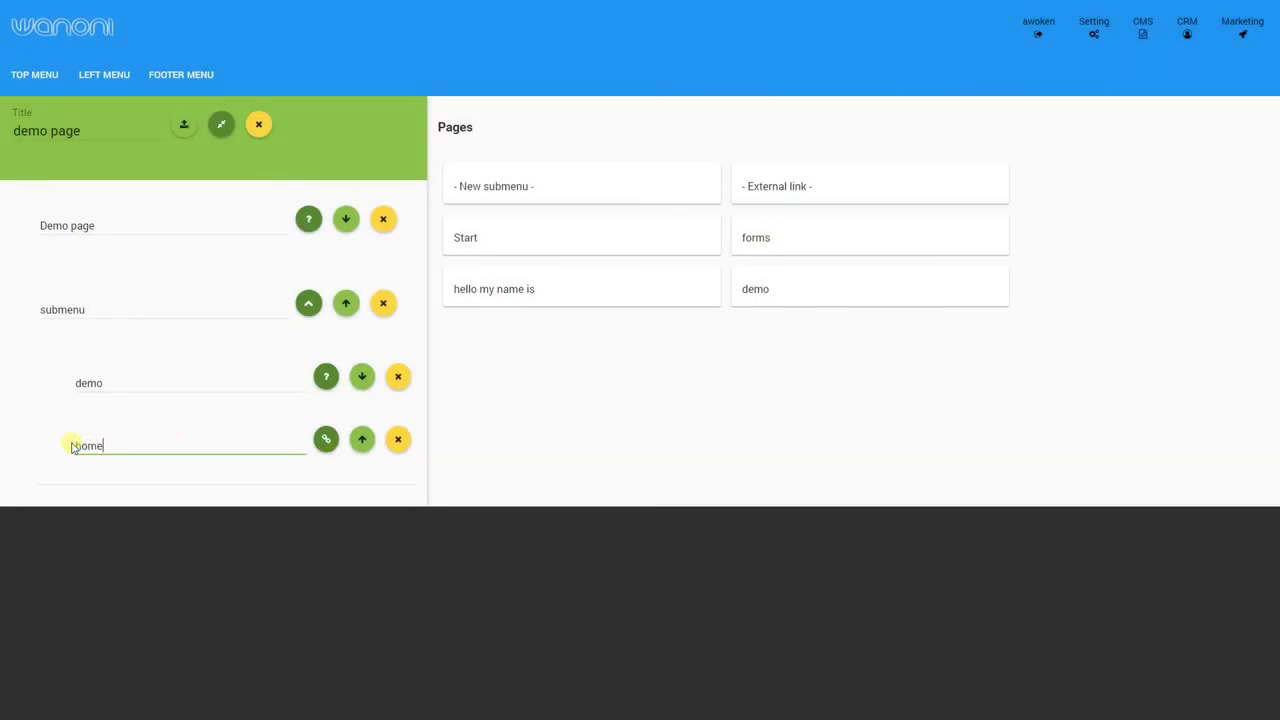
pyautogui.click(528, 437)
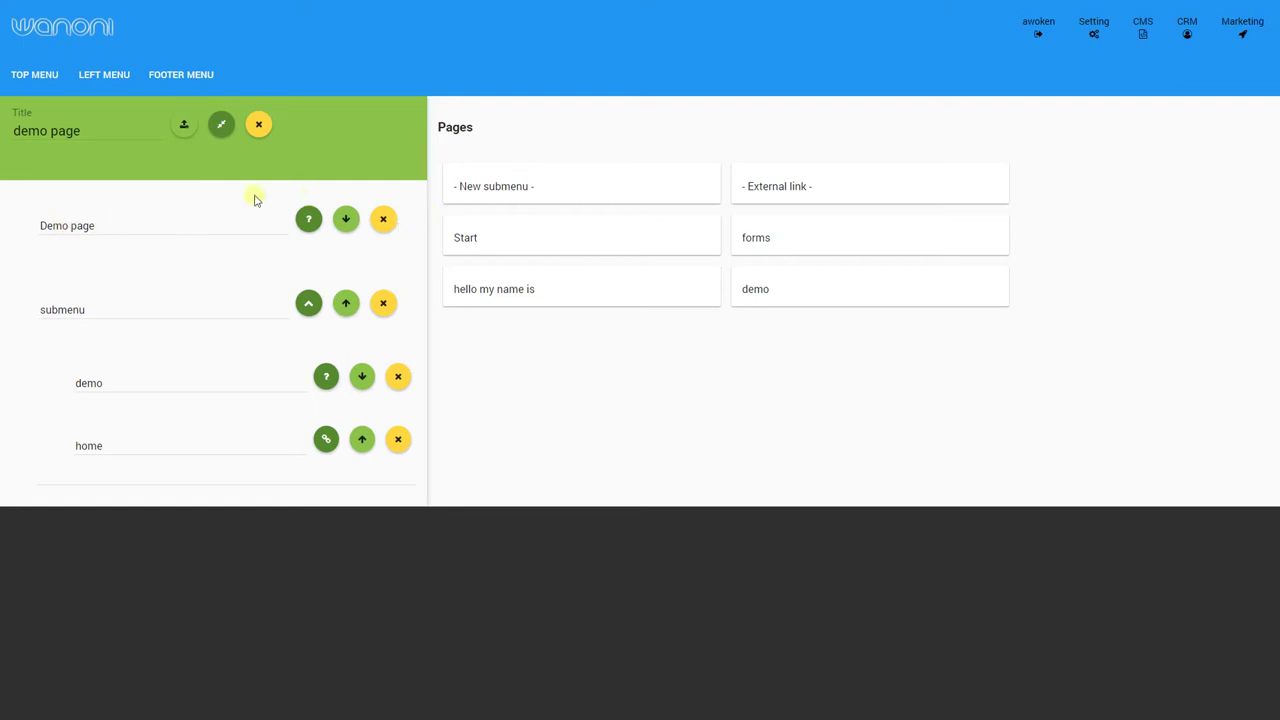
# - Open the demo page for editing and make it the site's homepage
pyautogui.click(1143, 31)
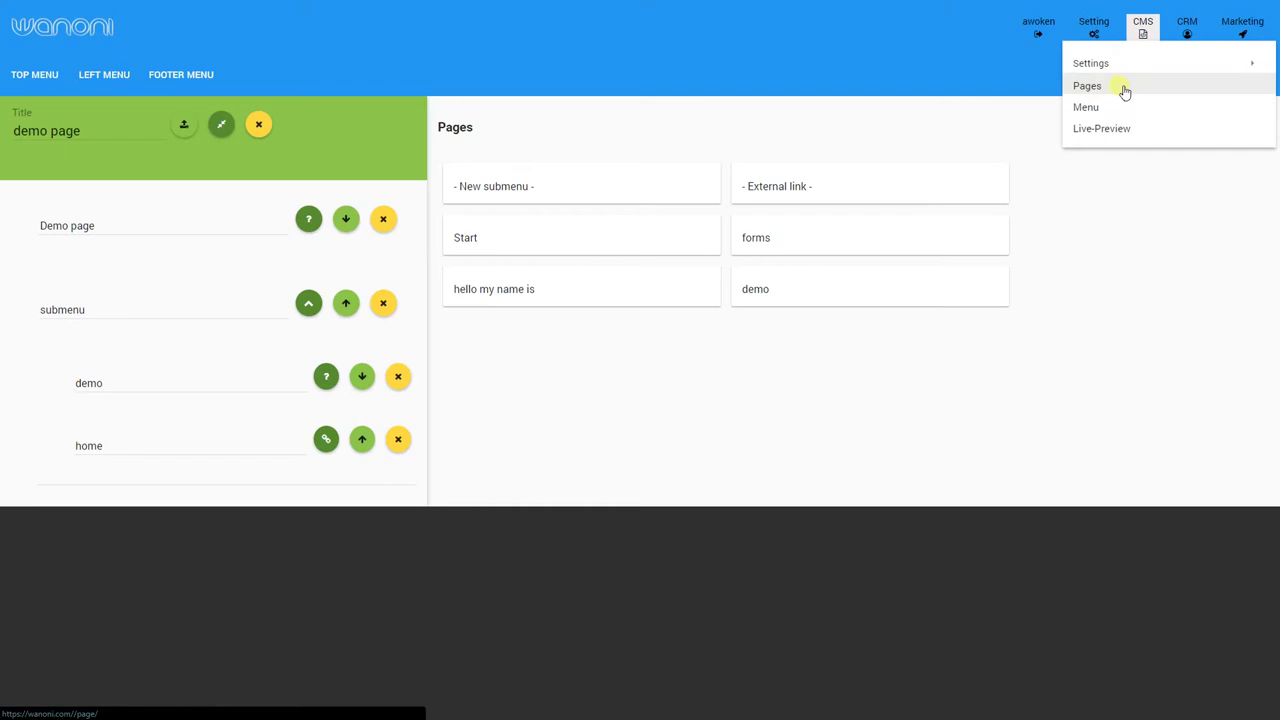
pyautogui.click(1124, 91)
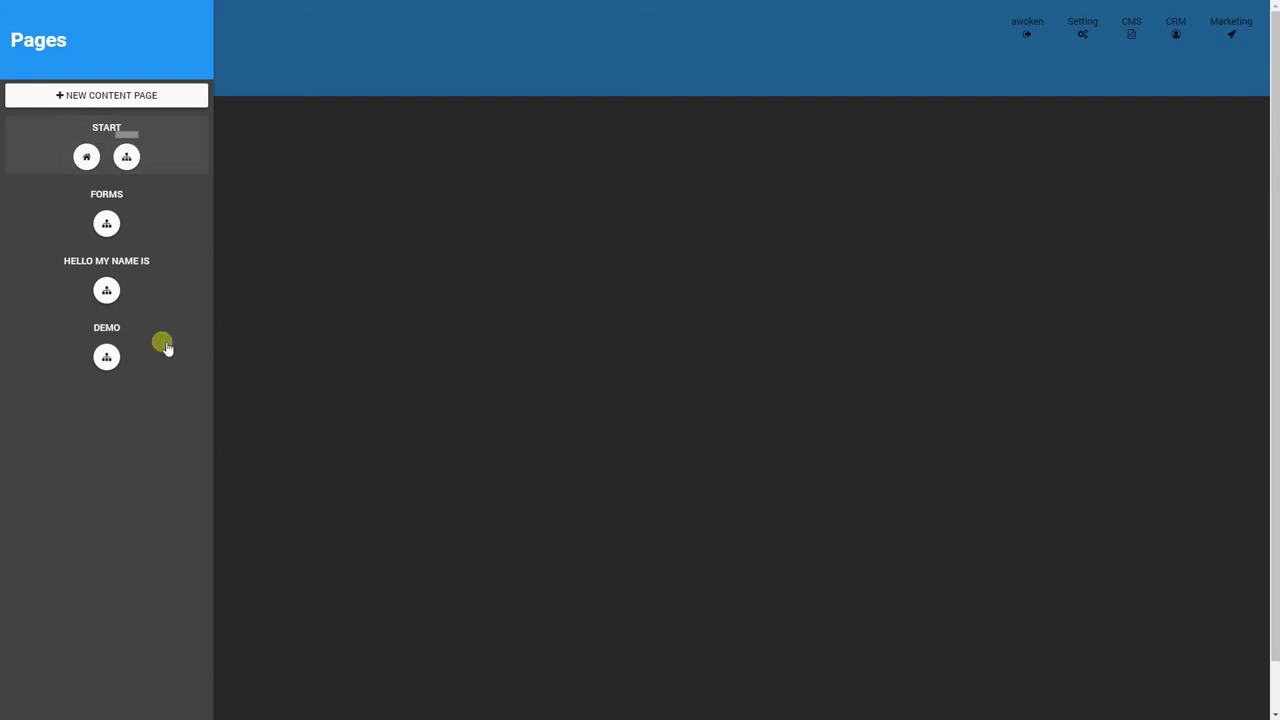
pyautogui.click(108, 328)
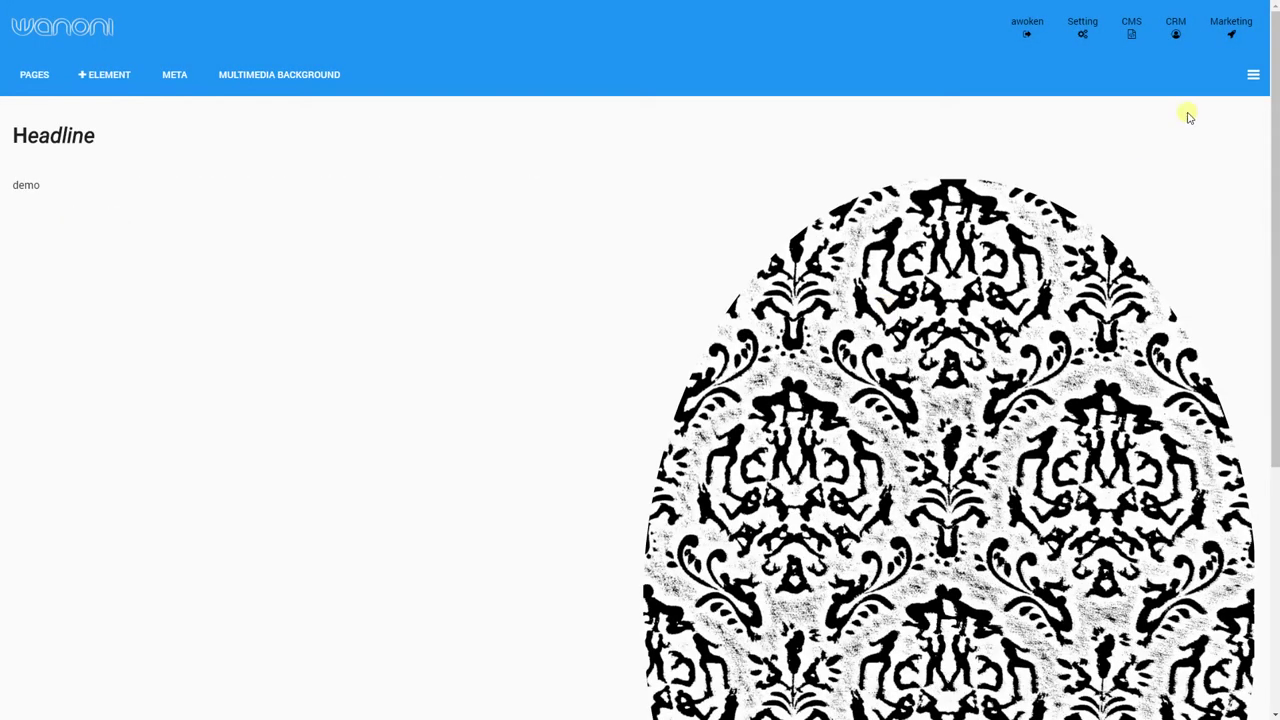
pyautogui.click(1253, 74)
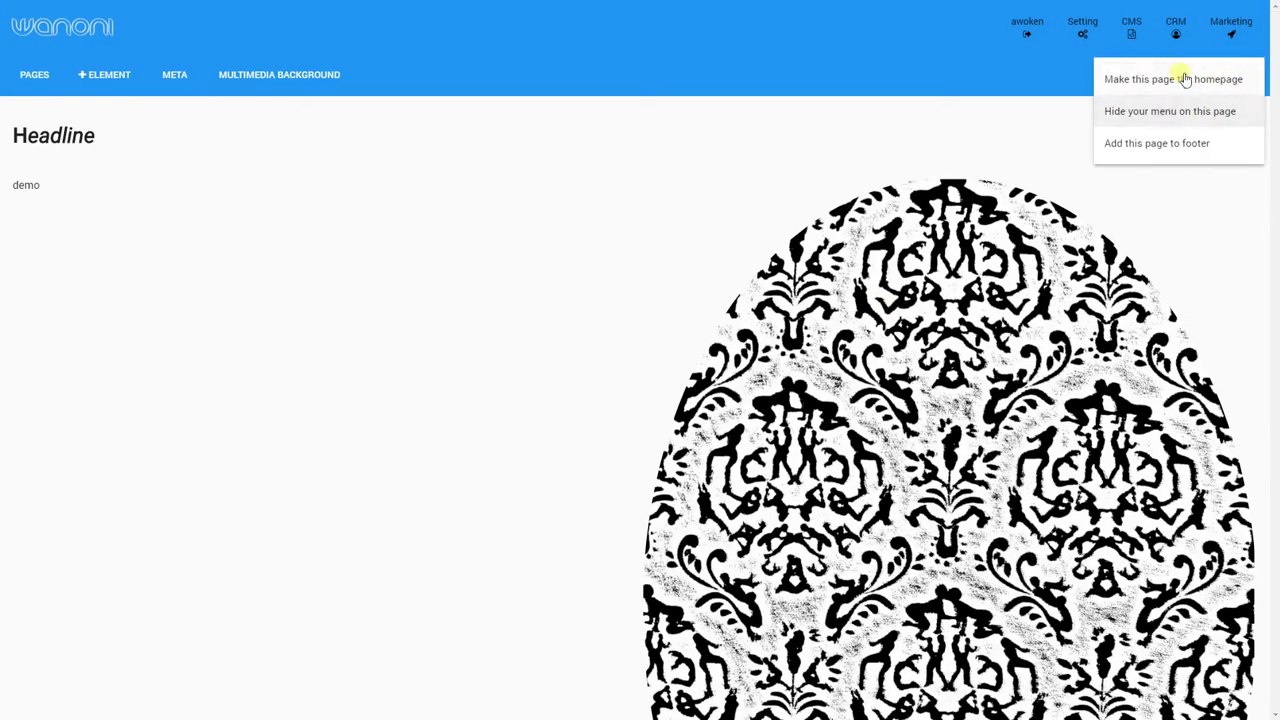
pyautogui.click(1180, 78)
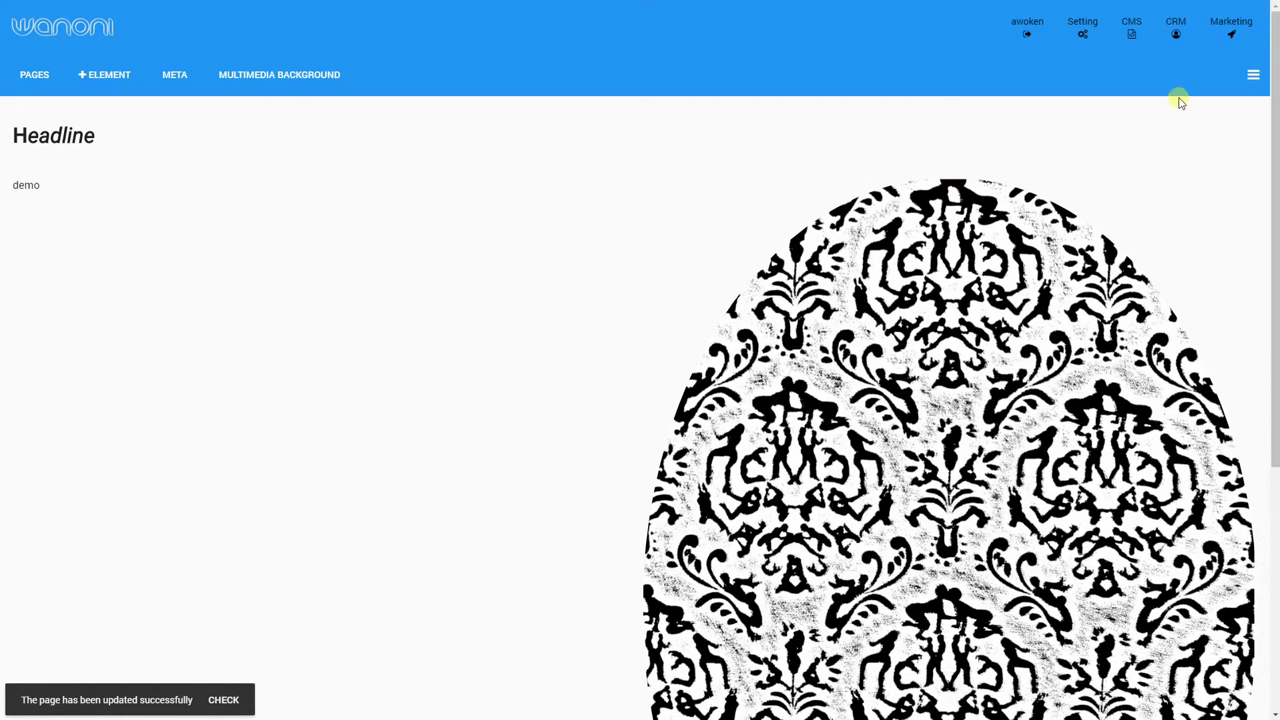
# - Open the live preview of the site and check the menu by collapsing and expanding its submenu
pyautogui.click(1140, 32)
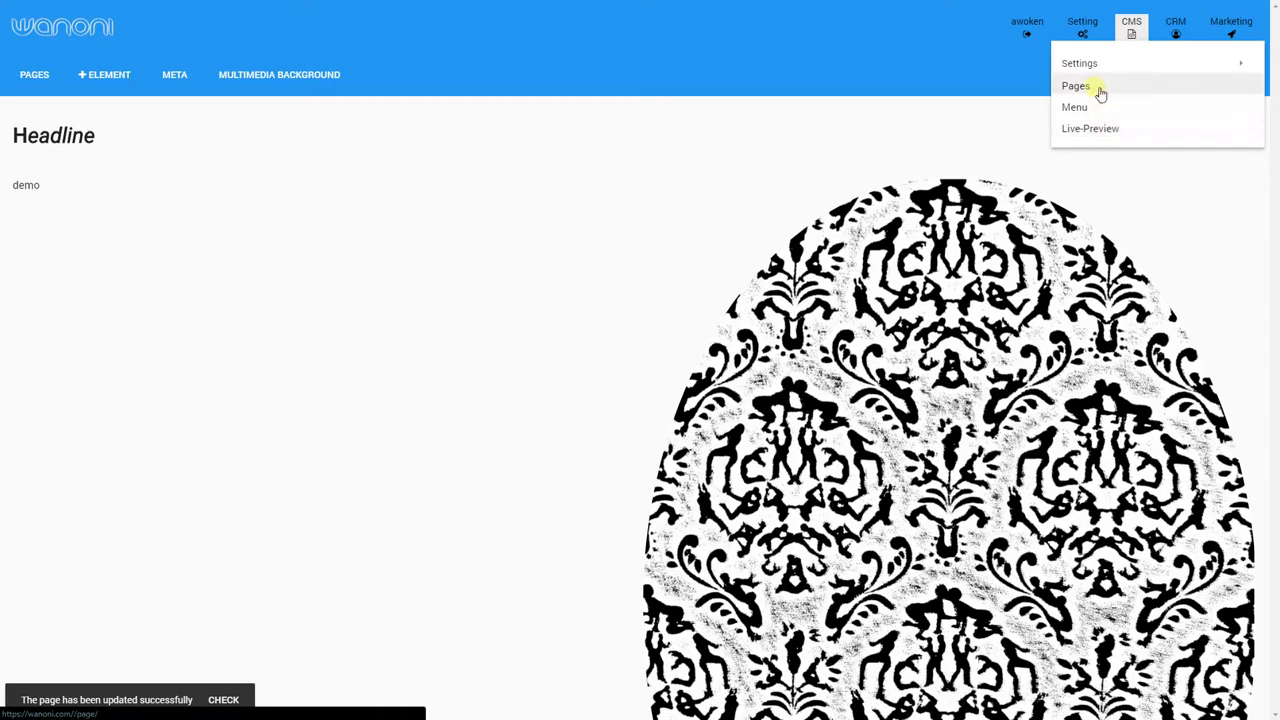
pyautogui.click(1105, 131)
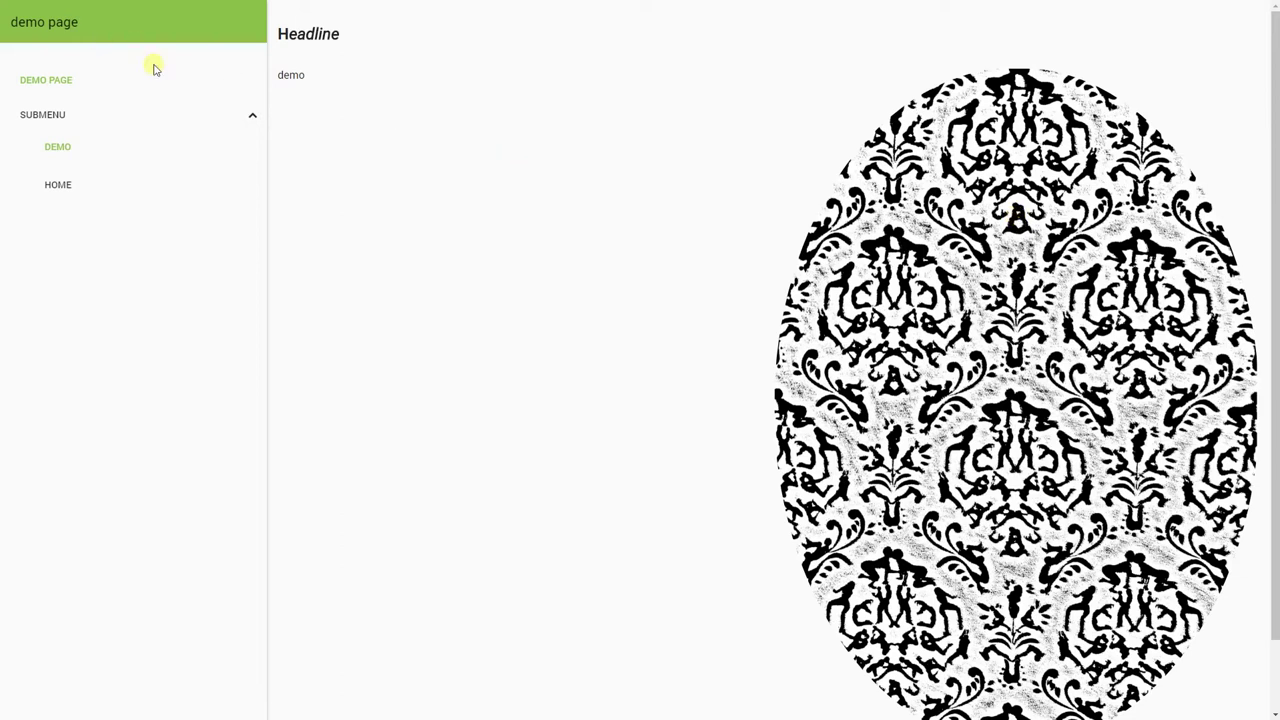
pyautogui.scroll(-1, 549, 251)
pyautogui.scroll(1, 549, 251)
pyautogui.scroll(-1, 545, 250)
pyautogui.scroll(1, 420, 440)
pyautogui.click(152, 127)
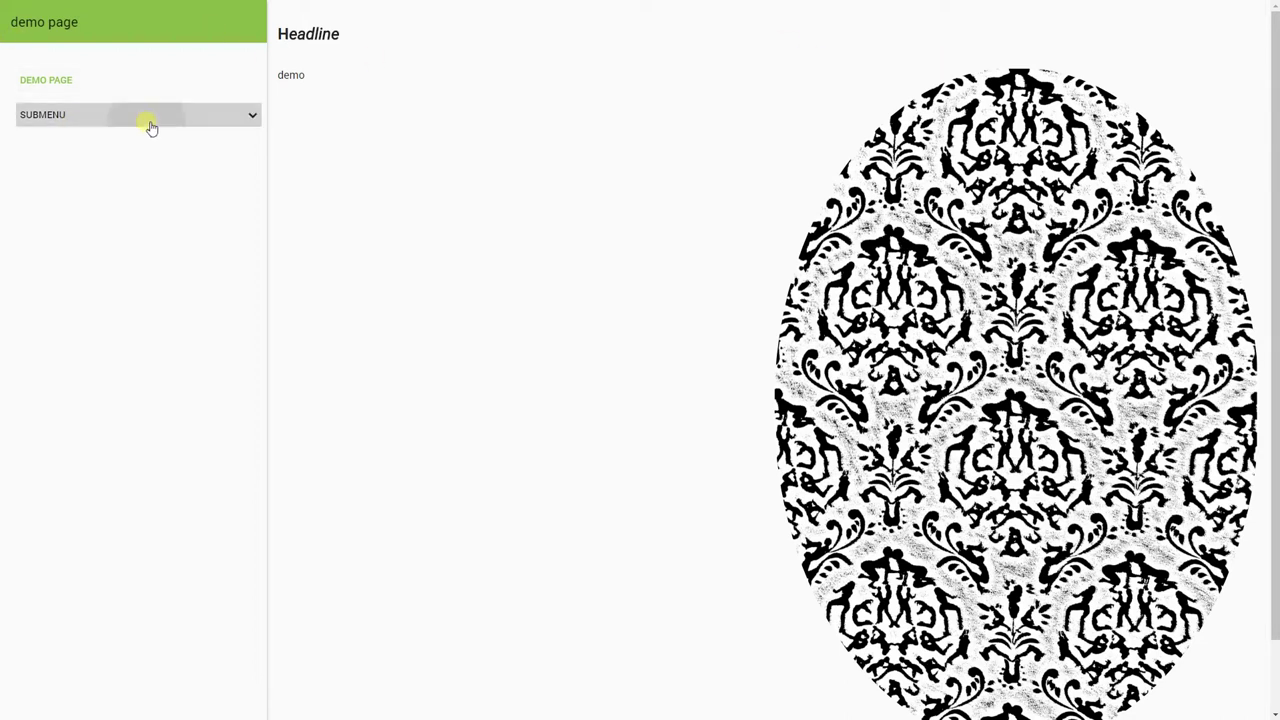
pyautogui.click(118, 121)
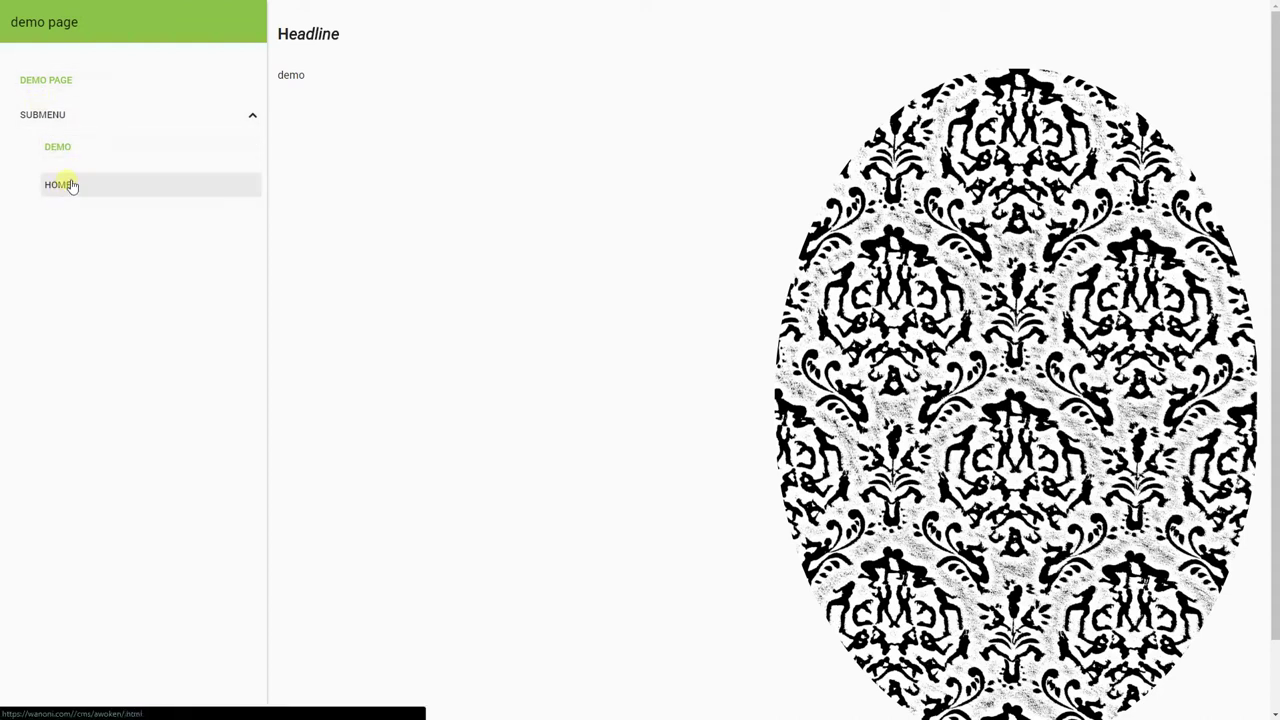
pyautogui.click(244, 119)
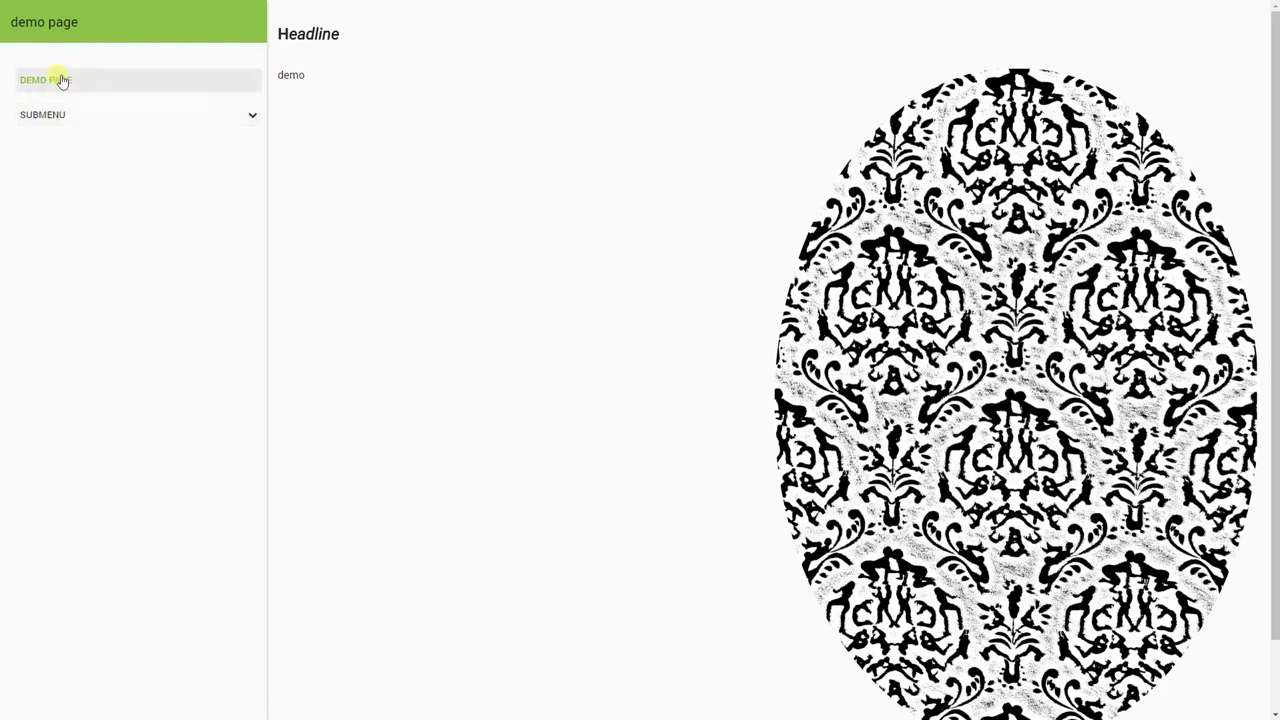
# - Examine the previewed demo page from the headline down to the sharing buttons, and return to the page editor
pyautogui.scroll(-1, 540, 386)
pyautogui.scroll(1, 535, 390)
pyautogui.scroll(-1, 527, 390)
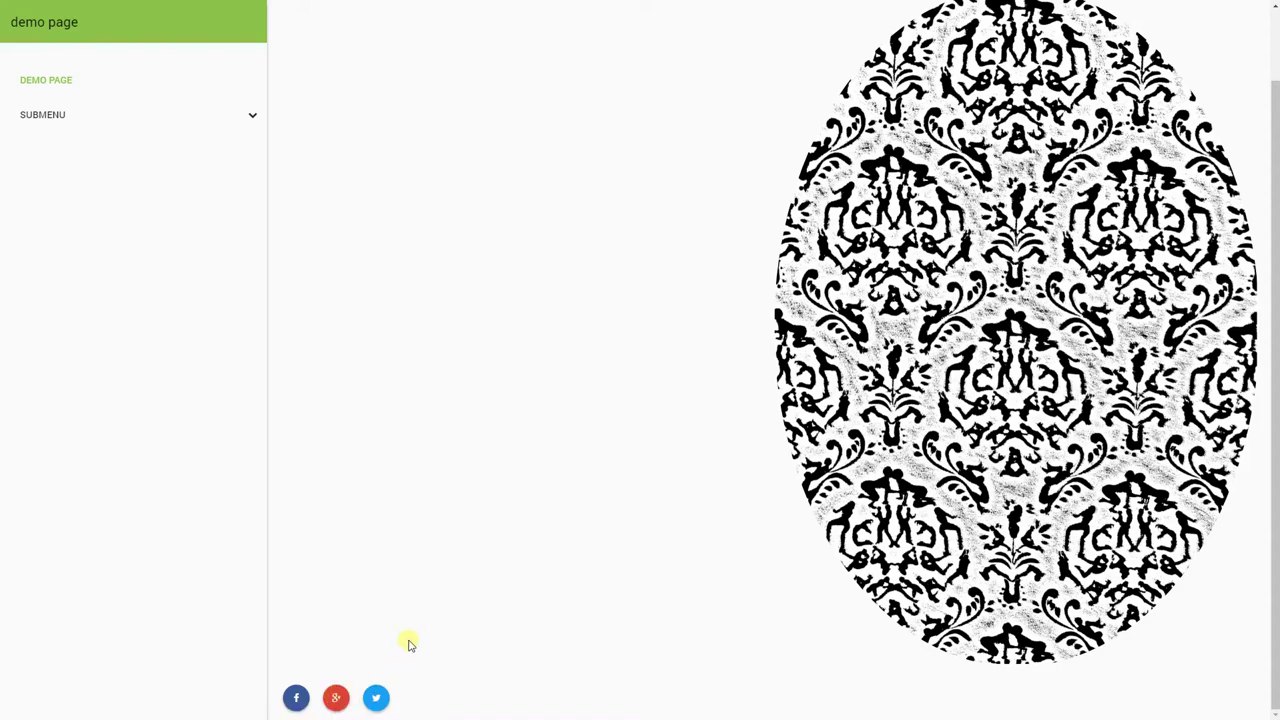
pyautogui.scroll(1, 361, 530)
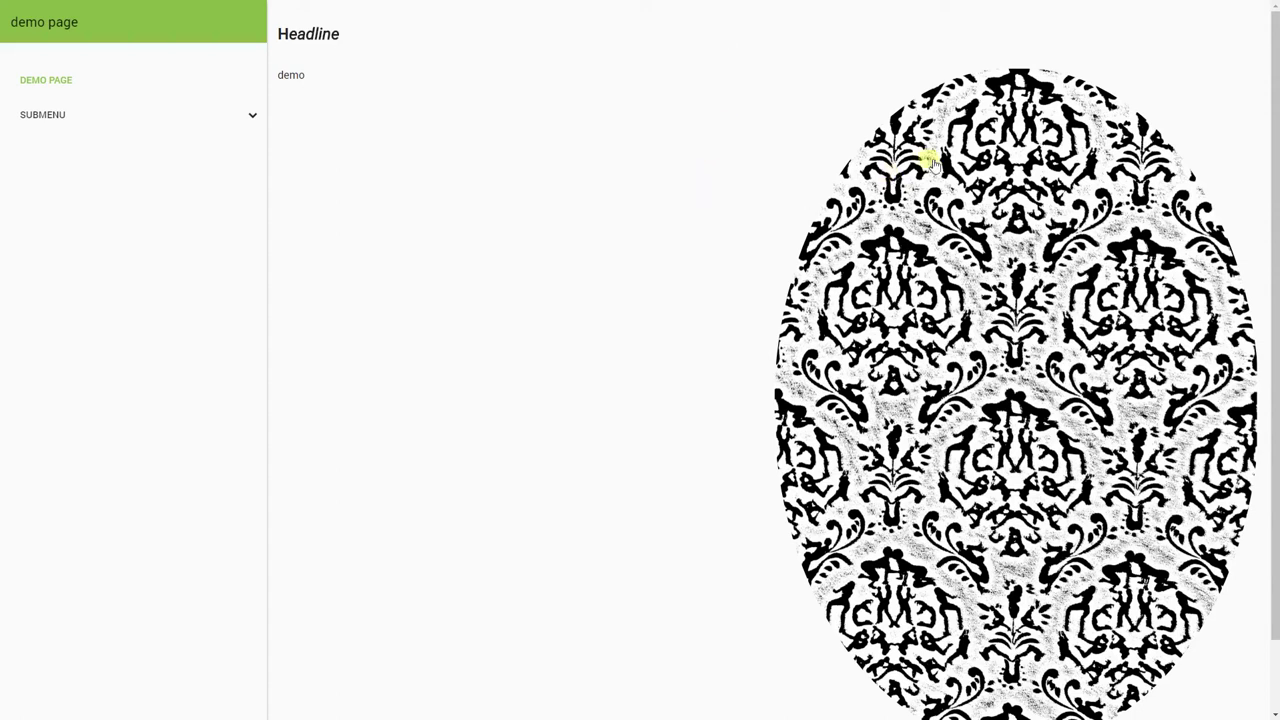
pyautogui.scroll(-2, 741, 195)
pyautogui.scroll(2, 737, 206)
pyautogui.scroll(-2, 737, 206)
pyautogui.scroll(2, 740, 207)
pyautogui.press('Escape')
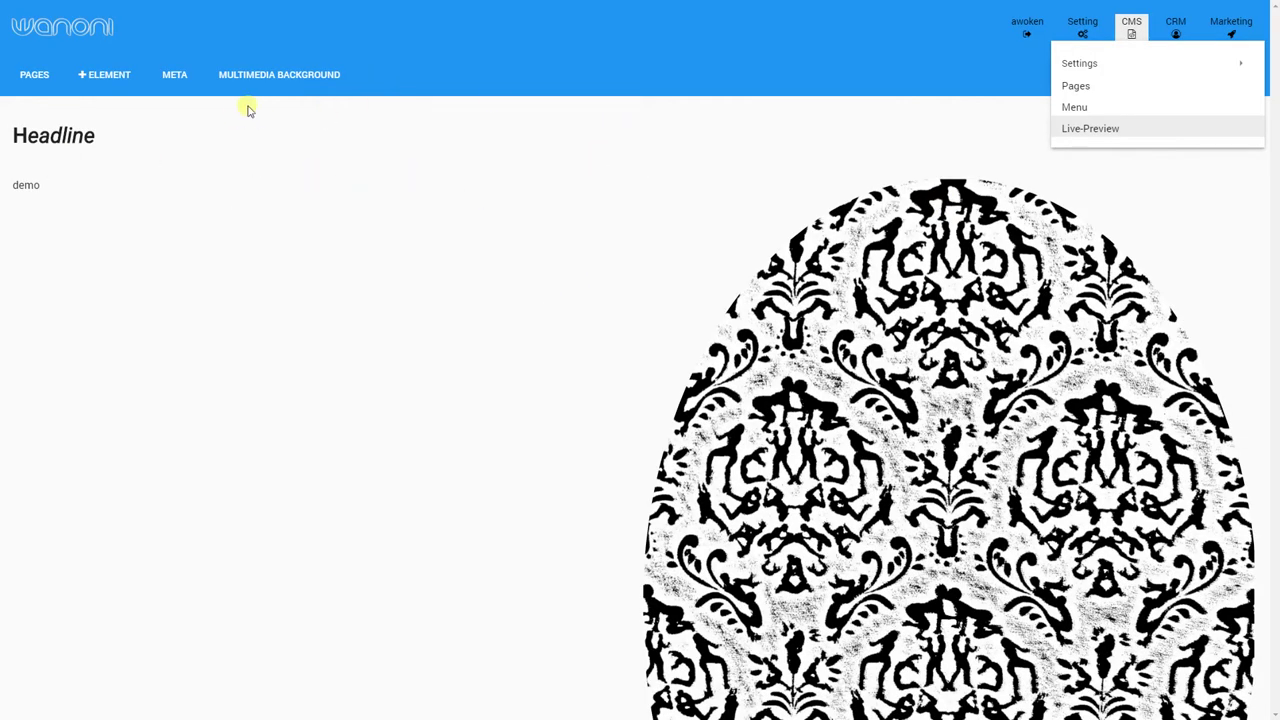
# - View the CMS deployment settings and browse the FTP server's root directory and its "deployed" folder
pyautogui.moveTo(1092, 65)
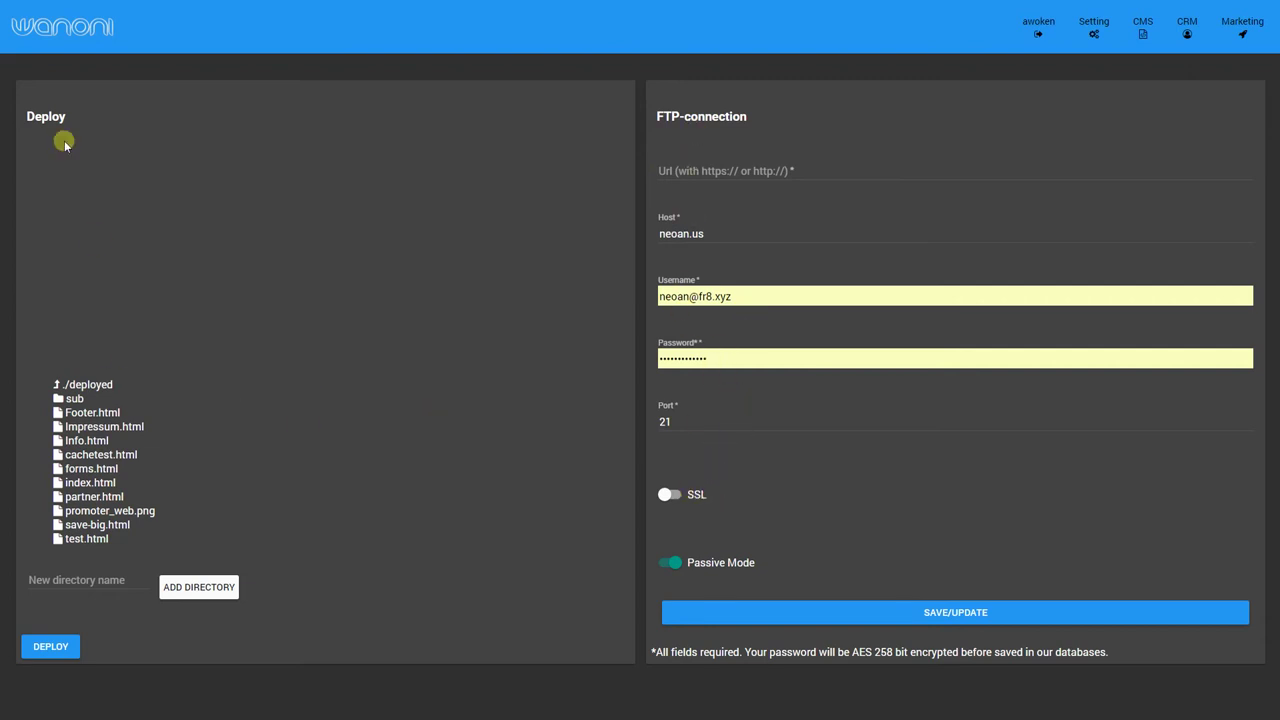
pyautogui.click(59, 384)
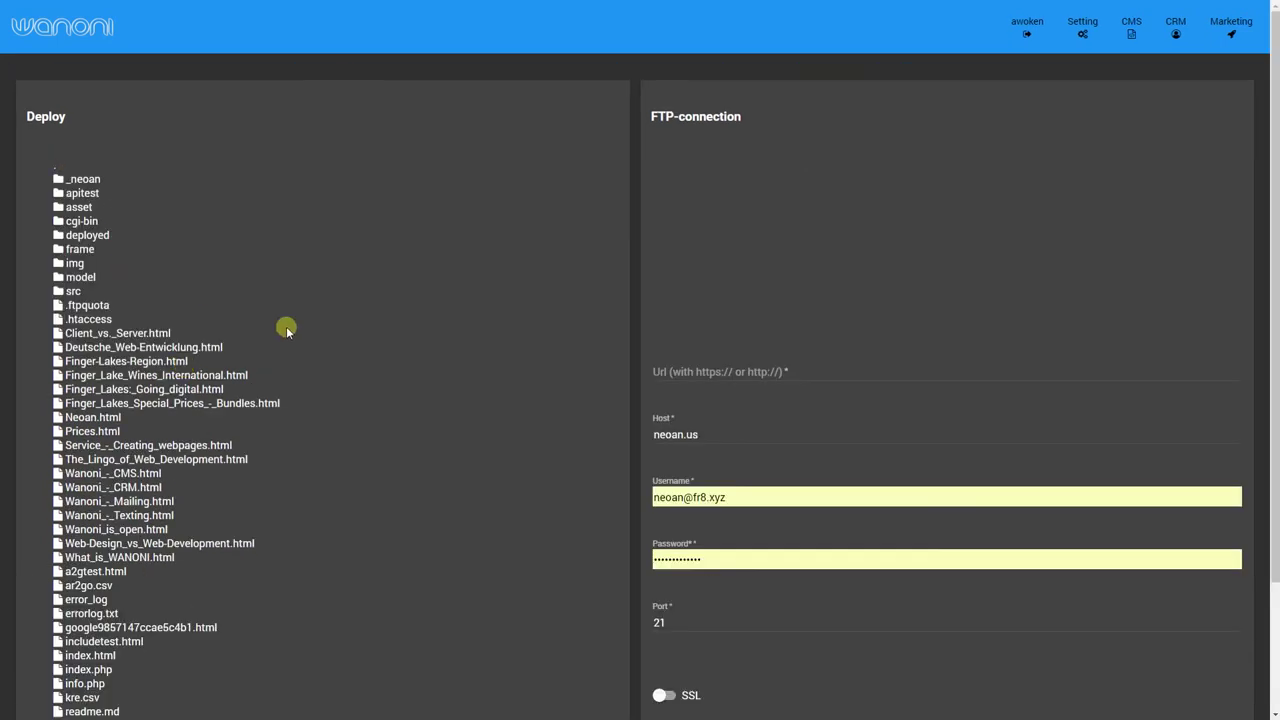
pyautogui.click(86, 236)
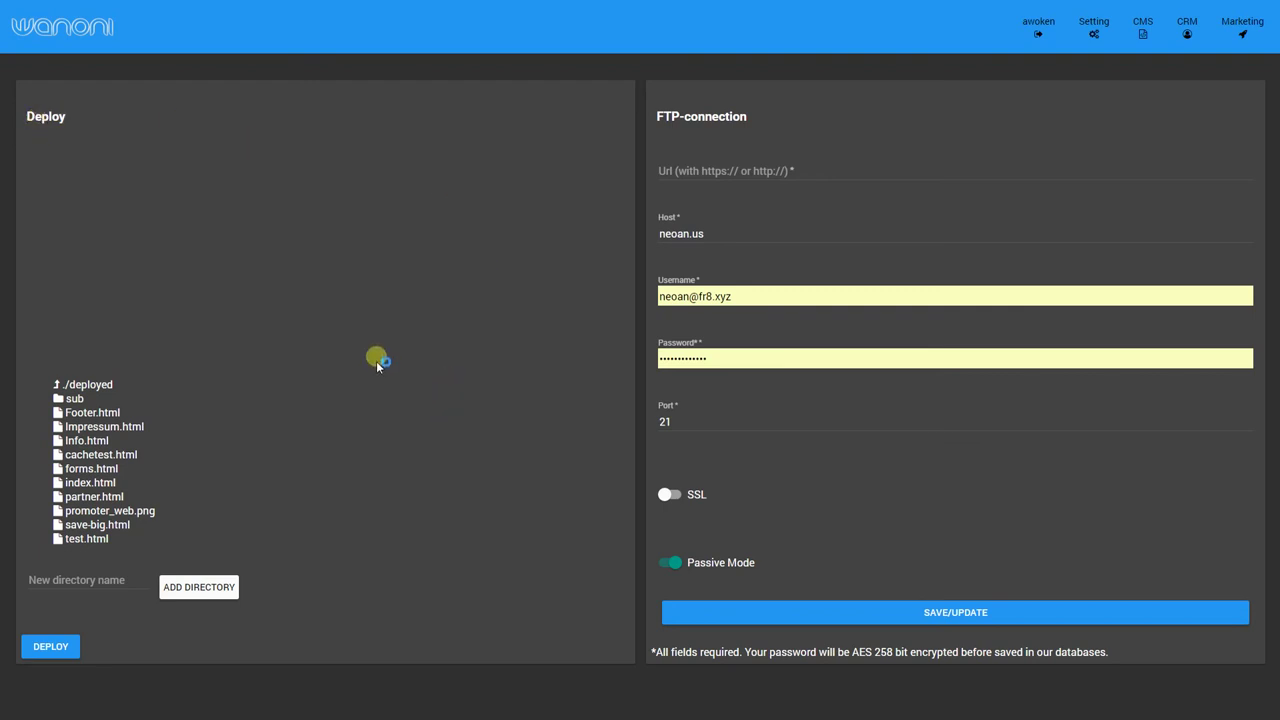
# - Reopen the demo page and delete its demo text and image elements
pyautogui.click(1143, 28)
pyautogui.click(1105, 86)
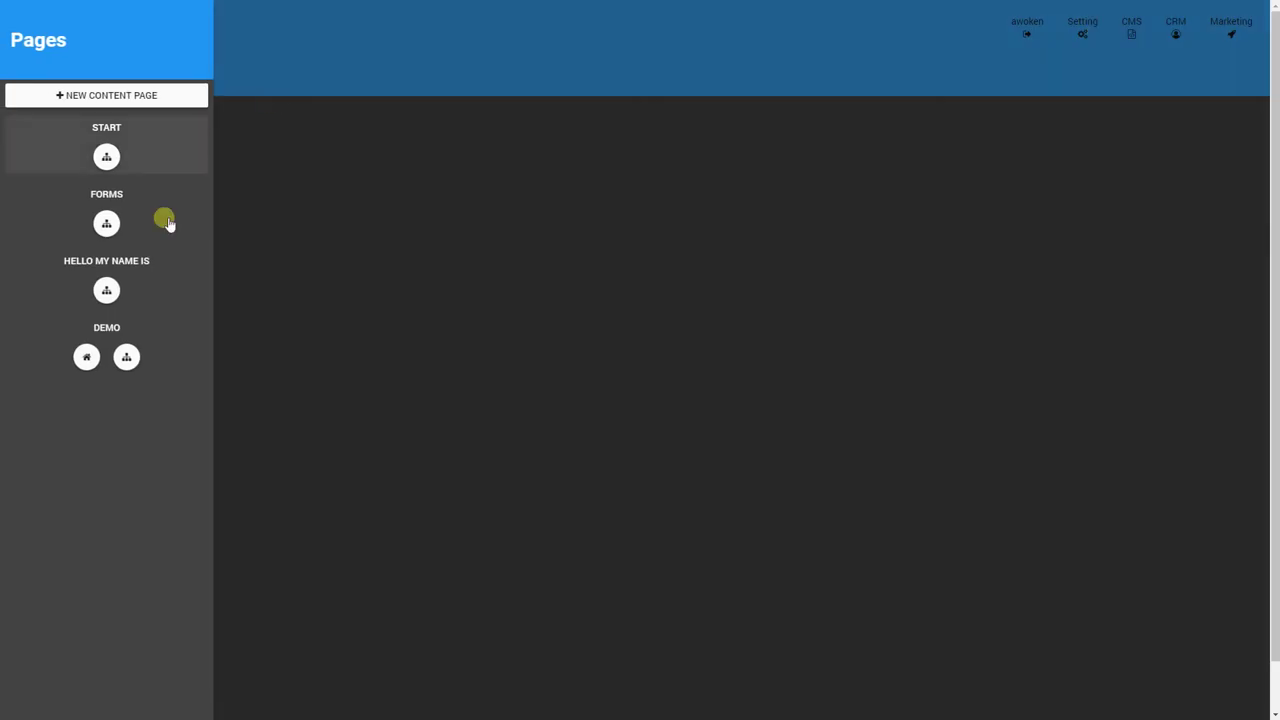
pyautogui.click(148, 345)
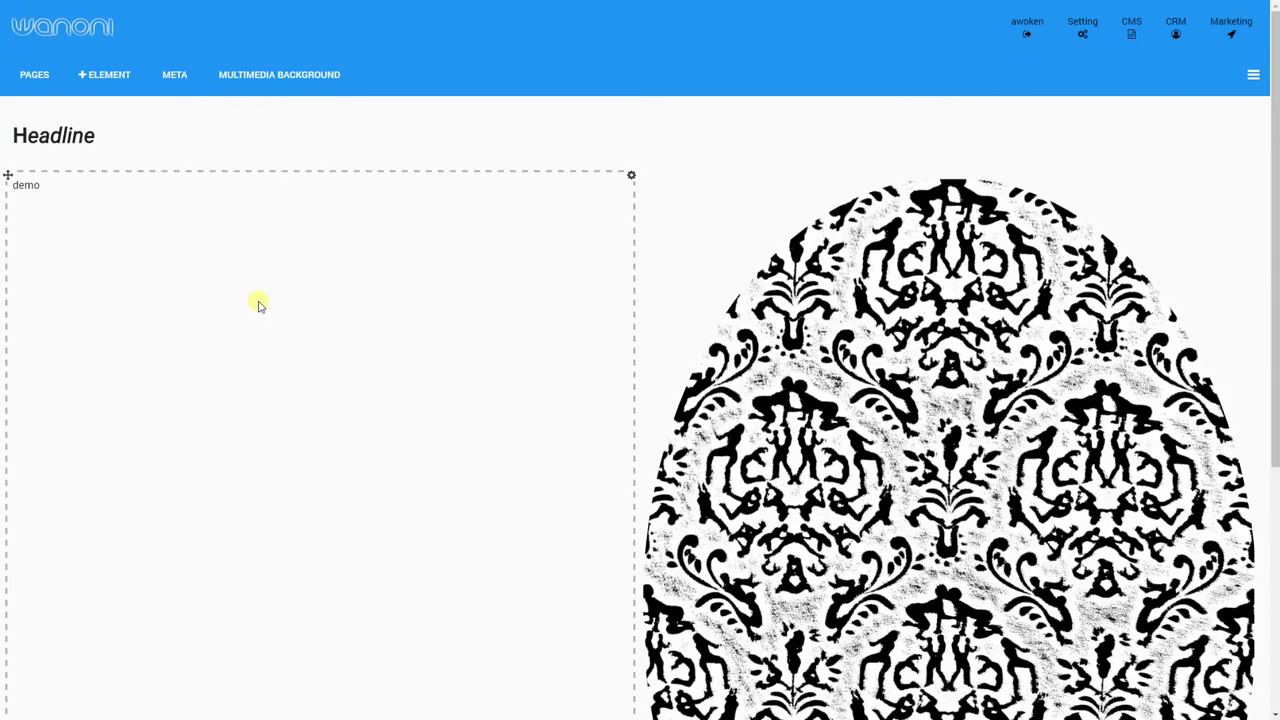
pyautogui.scroll(-5, 118, 405)
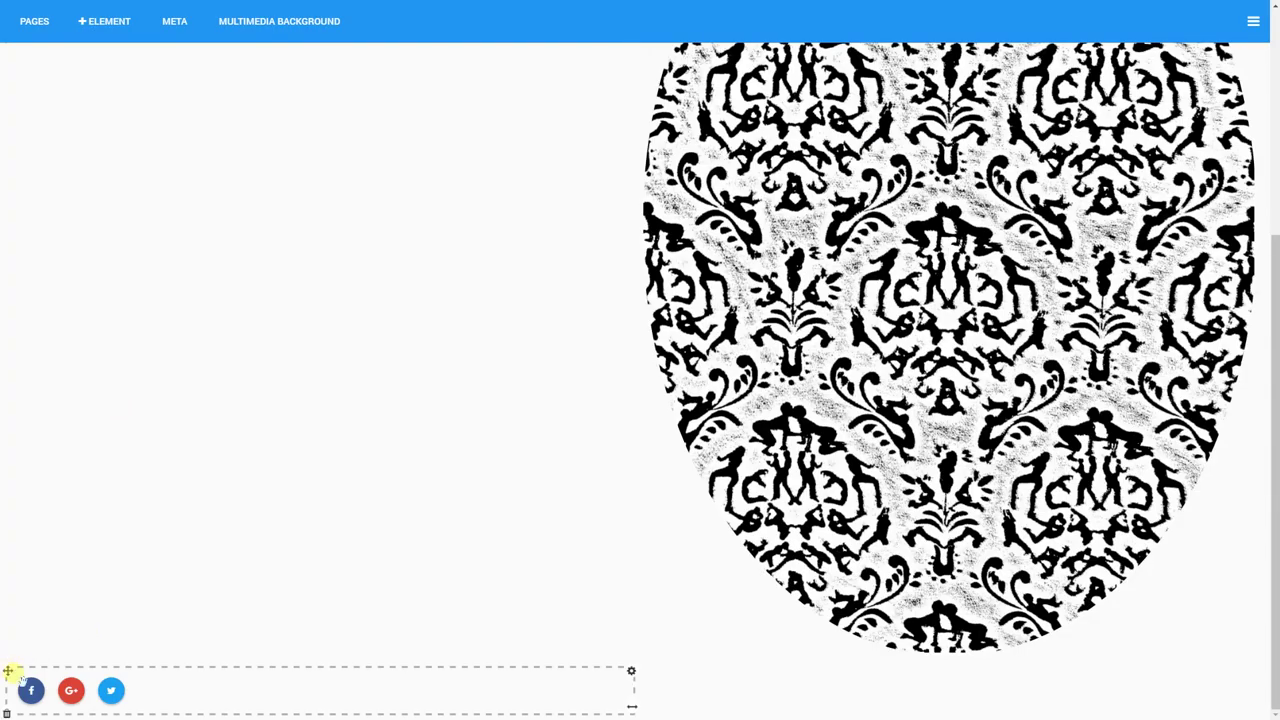
pyautogui.moveTo(12, 660); pyautogui.dragTo(280, 334)
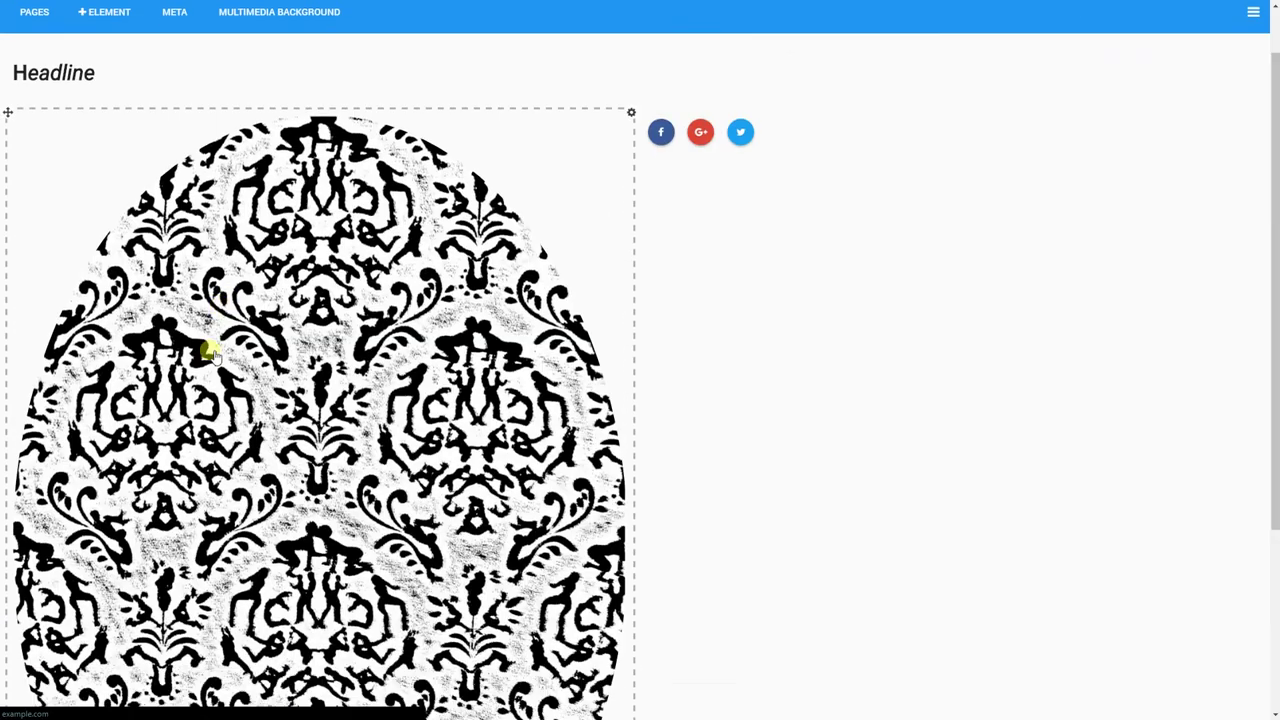
pyautogui.scroll(-3, 213, 355)
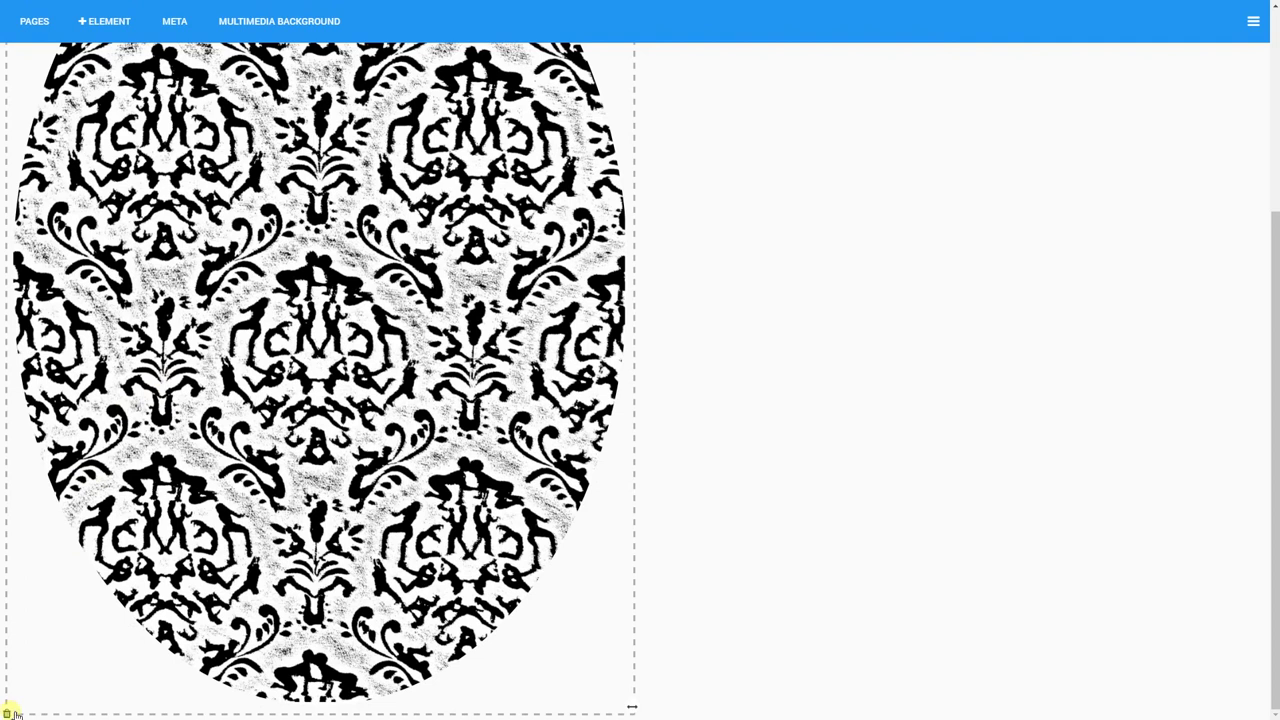
pyautogui.click(10, 713)
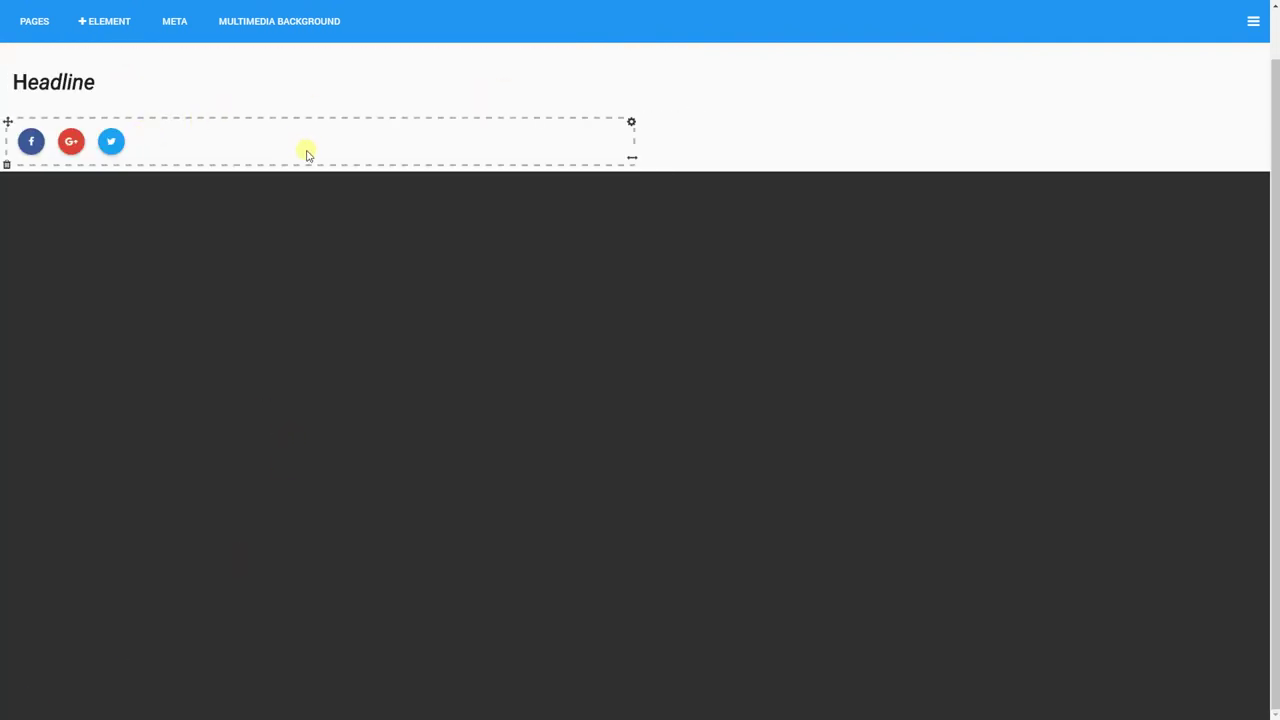
# - Add a Texting element to the demo page, assign it the pizza2go texting list, and save its settings
pyautogui.click(112, 24)
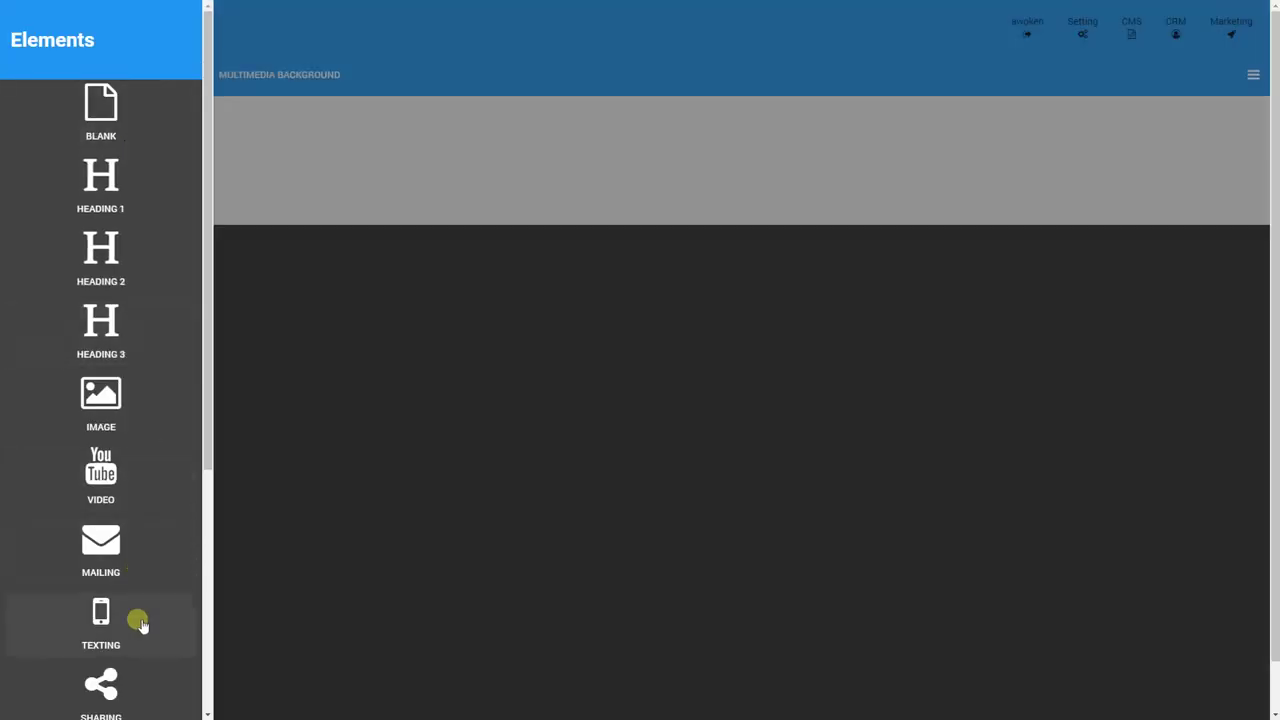
pyautogui.click(136, 622)
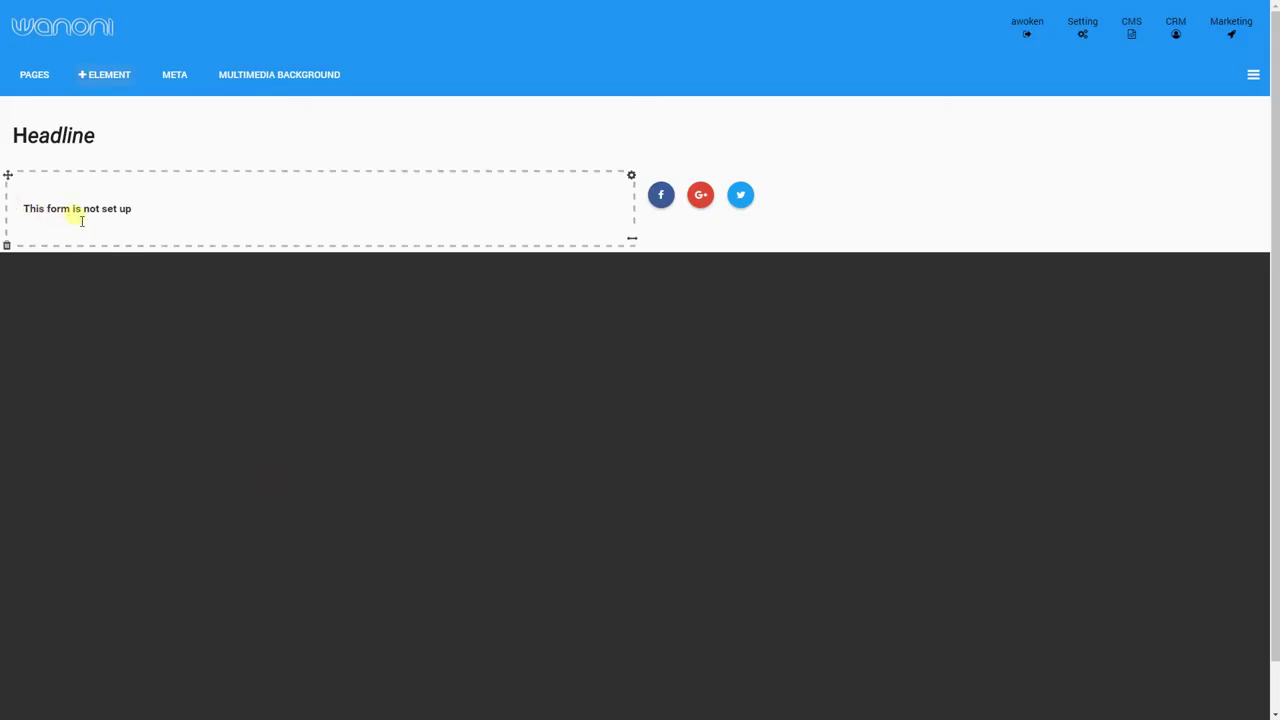
pyautogui.click(631, 176)
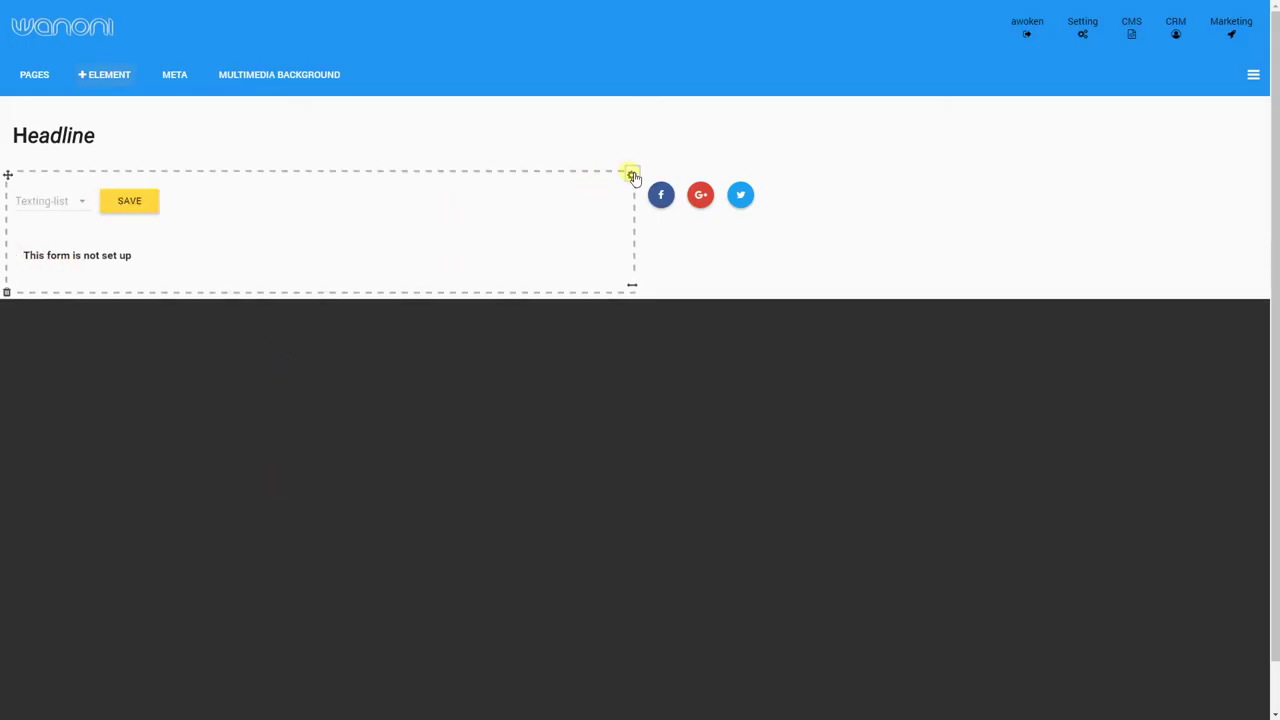
pyautogui.click(74, 211)
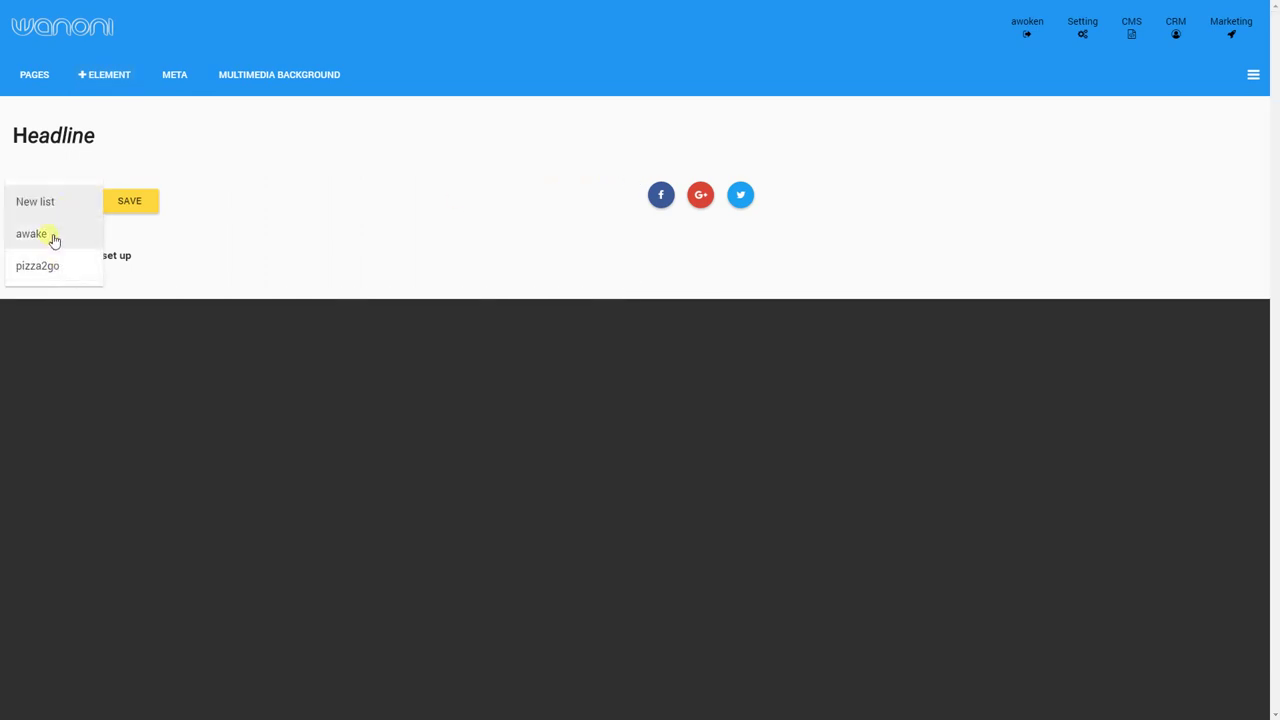
pyautogui.click(65, 271)
pyautogui.click(128, 211)
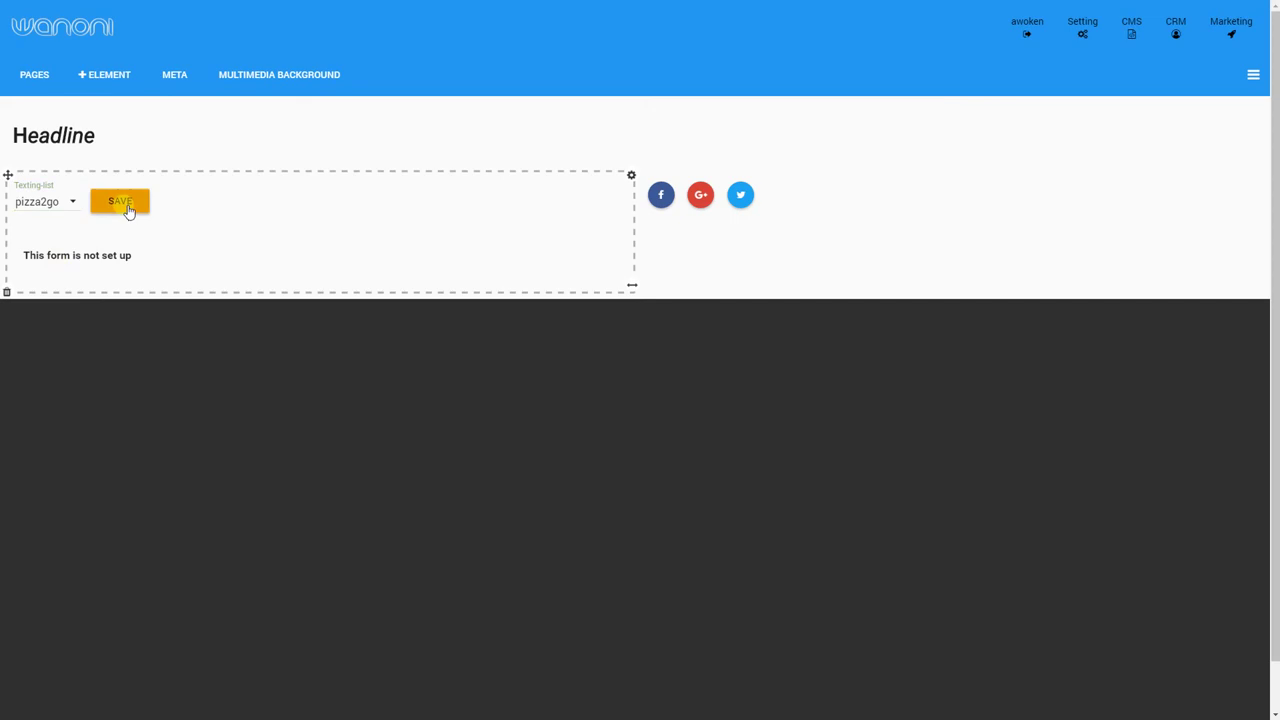